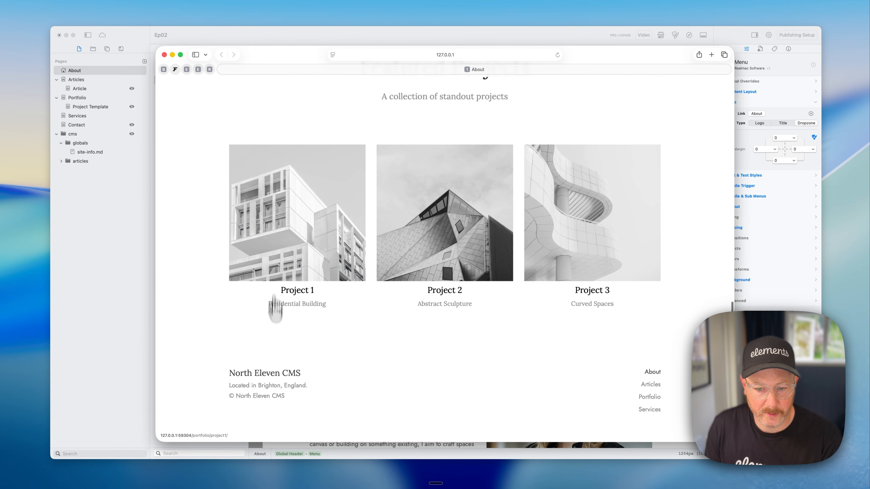
- Review the footer title on the previewed About page and load more entries on the Articles page
{"action": "mouse_move", "coordinate": [236, 376]}
{"action": "left_mouse_down"}
{"action": "mouse_move", "coordinate": [312, 378]}
{"action": "mouse_move", "coordinate": [229, 371]}
{"action": "left_mouse_up"}
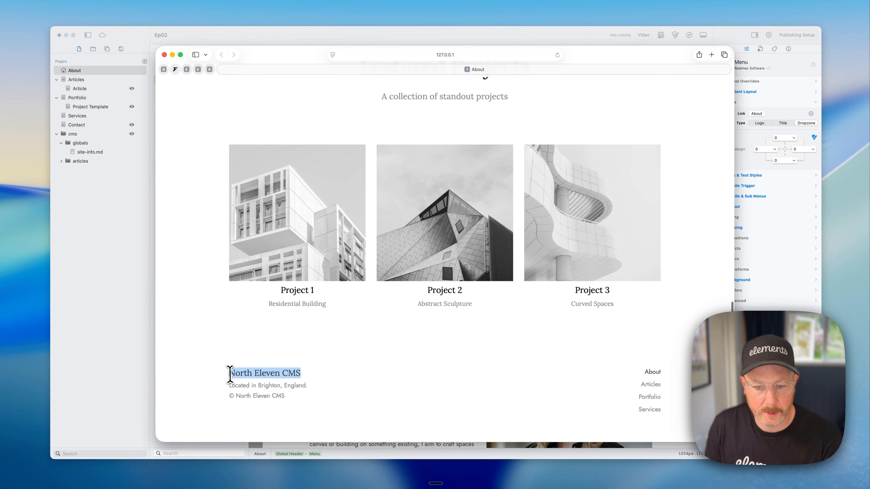
{"action": "scroll", "coordinate": [244, 345], "scroll_direction": "up", "scroll_amount": 2}
{"action": "scroll", "coordinate": [244, 346], "scroll_direction": "up", "scroll_amount": 10}
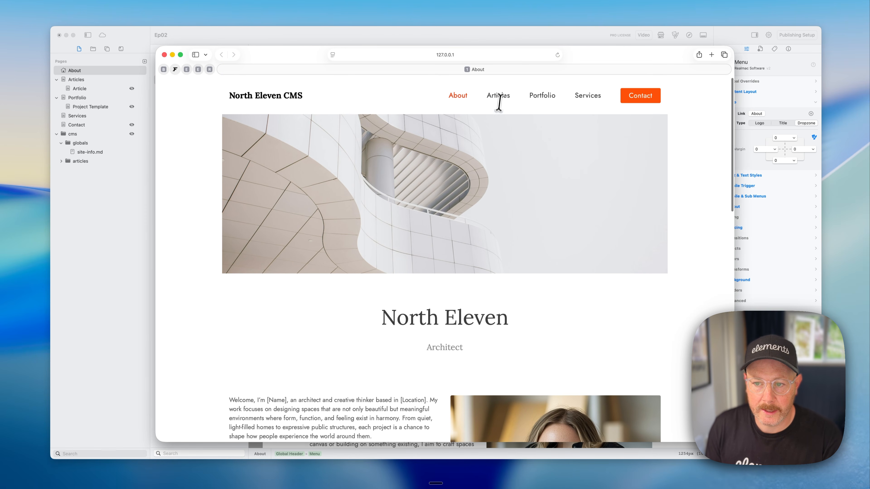
{"action": "left_click", "coordinate": [499, 101]}
{"action": "scroll", "coordinate": [353, 248], "scroll_direction": "down", "scroll_amount": 5}
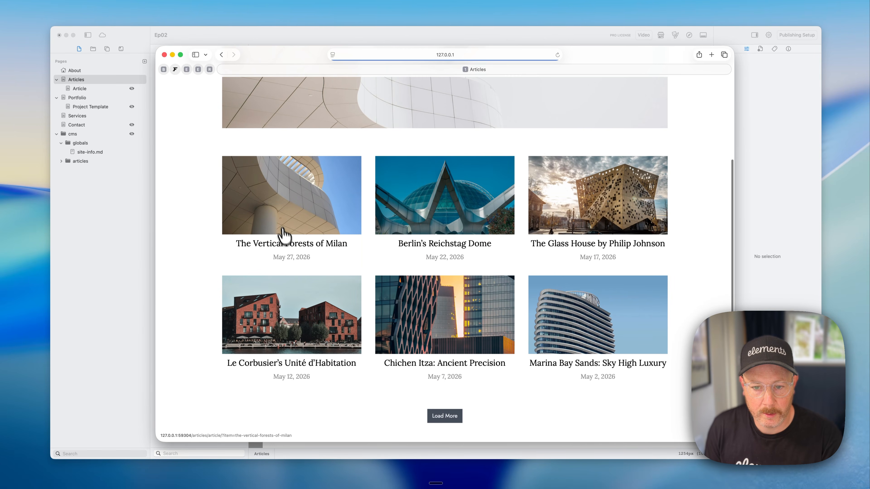
{"action": "scroll", "coordinate": [342, 321], "scroll_direction": "down", "scroll_amount": 3}
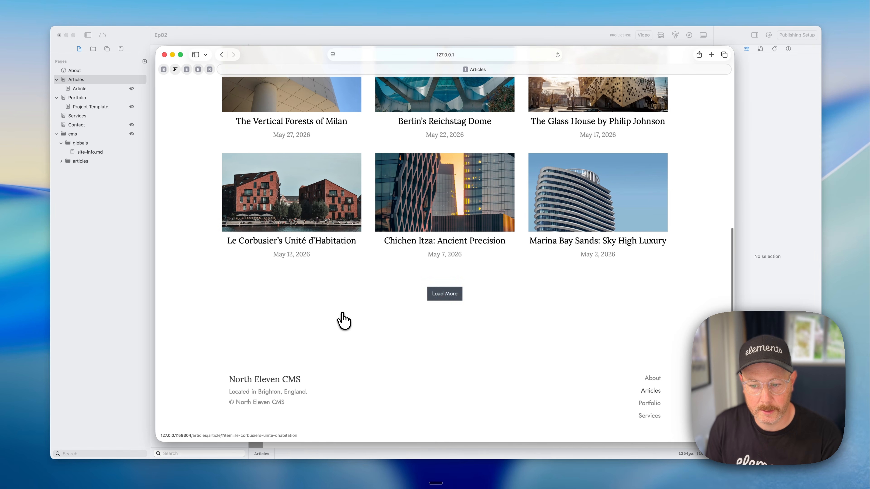
{"action": "left_click", "coordinate": [450, 293]}
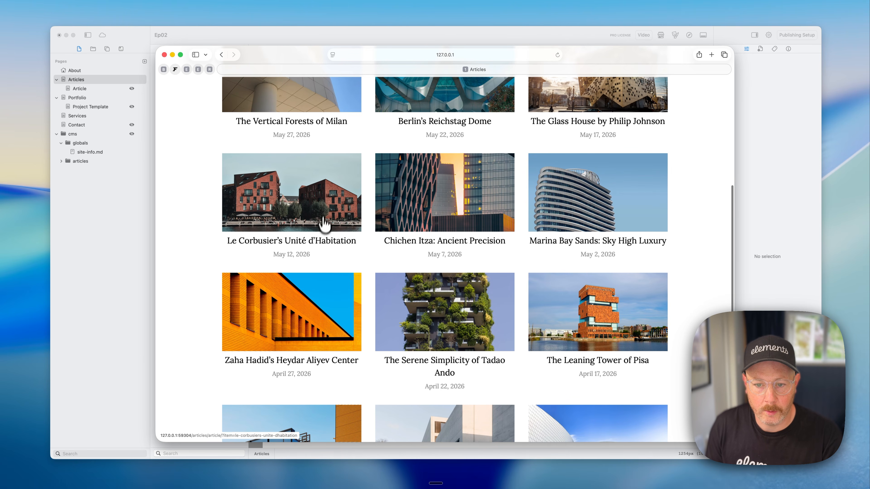
- Preview the "Le Corbusier's Unité d'Habitation" article and the Portfolio page in the browser
{"action": "left_click", "coordinate": [325, 224]}
{"action": "scroll", "coordinate": [376, 301], "scroll_direction": "down", "scroll_amount": 5}
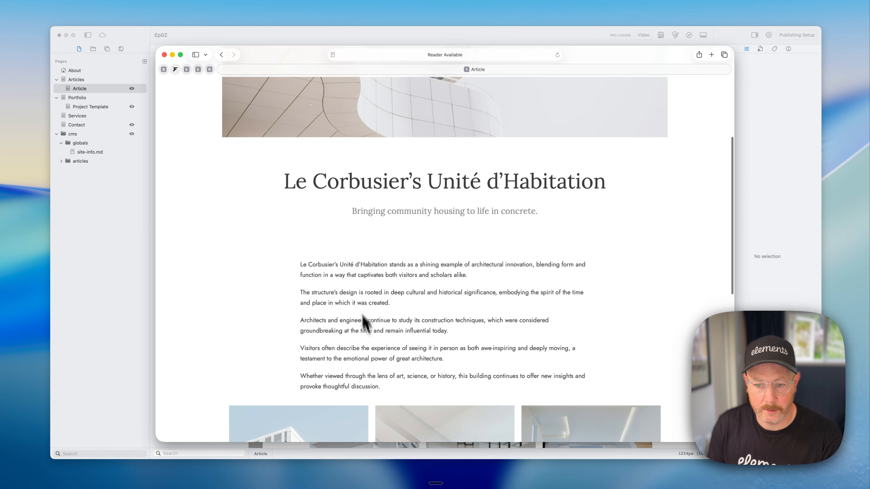
{"action": "left_click_drag", "start_coordinate": [327, 181], "coordinate": [469, 188]}
{"action": "scroll", "coordinate": [479, 188], "scroll_direction": "up", "scroll_amount": 4}
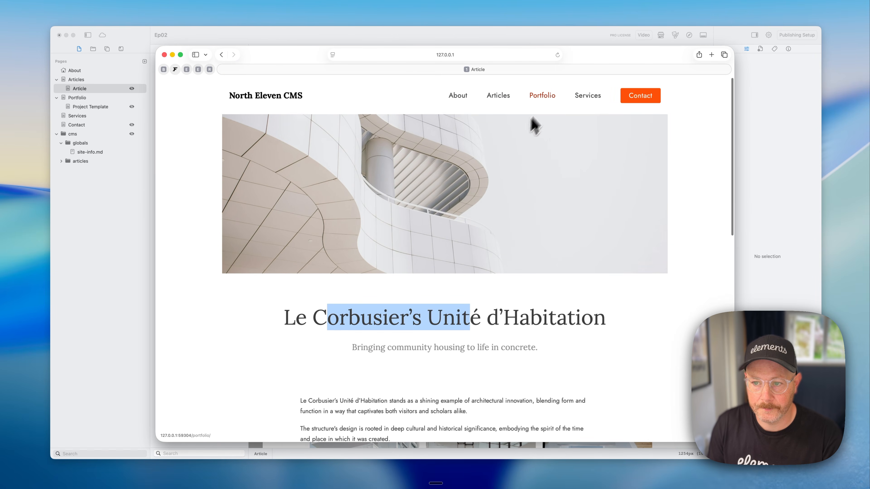
{"action": "left_click", "coordinate": [547, 100]}
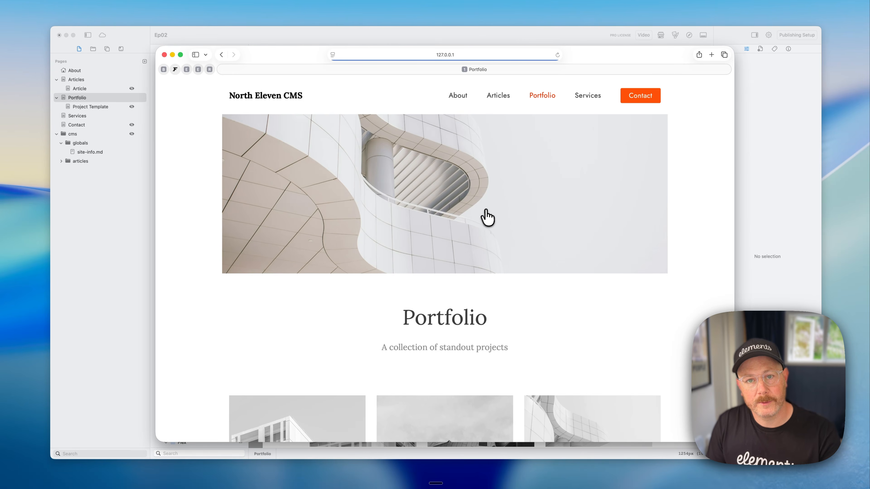
{"action": "scroll", "coordinate": [485, 220], "scroll_direction": "down", "scroll_amount": 6}
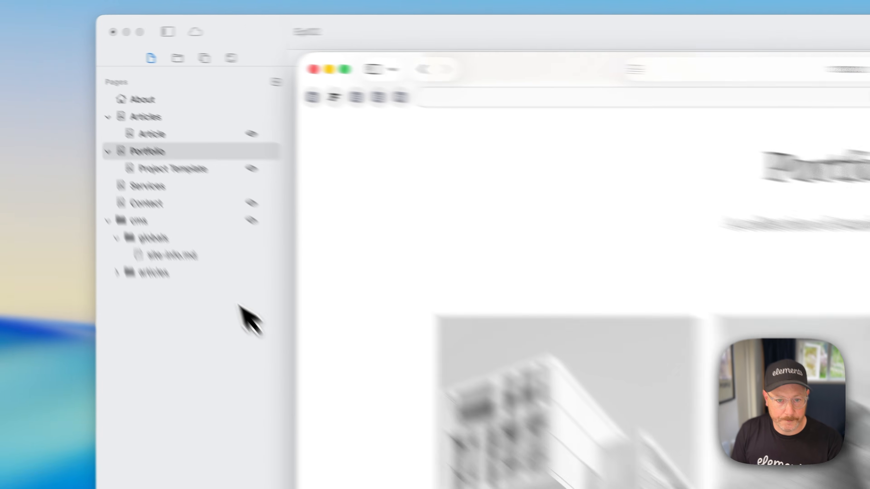
- Switch back to the Elements project, collapse the Portfolio page's Global Header and Section Heading, and select the Projects container
{"action": "left_click", "coordinate": [124, 176]}
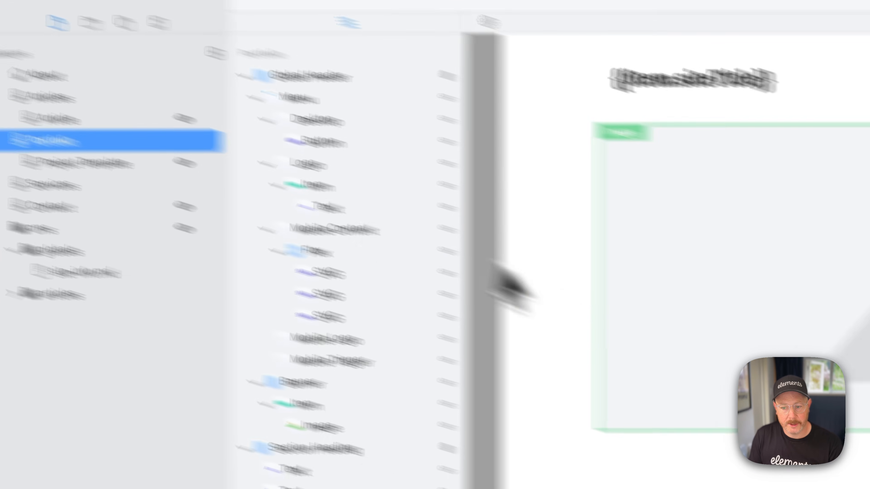
{"action": "scroll", "coordinate": [607, 354], "scroll_direction": "down", "scroll_amount": 5}
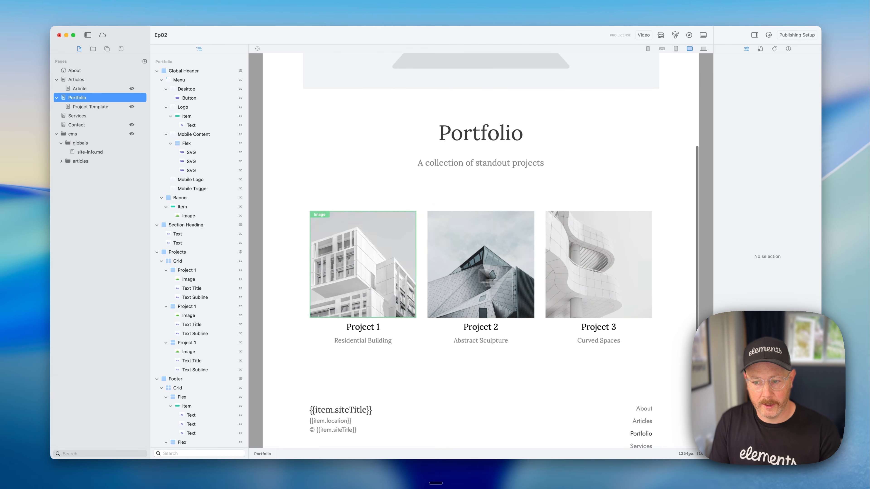
{"action": "left_click", "coordinate": [393, 272]}
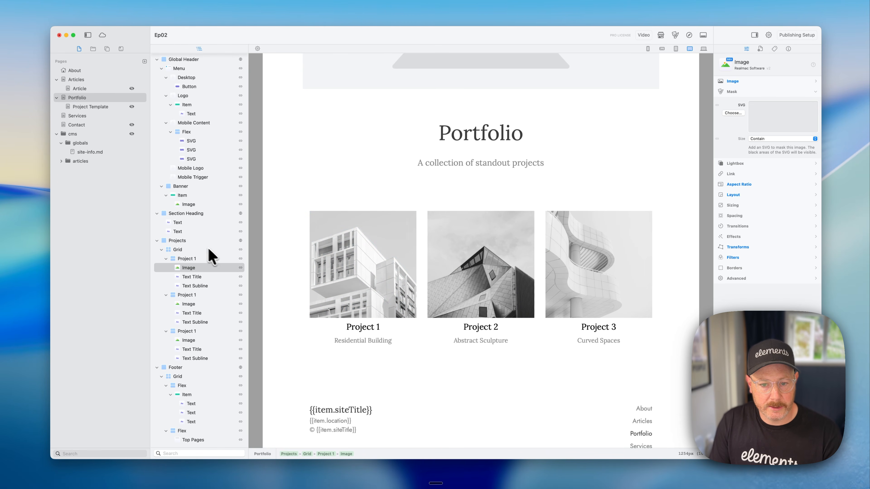
{"action": "left_click", "coordinate": [157, 59]}
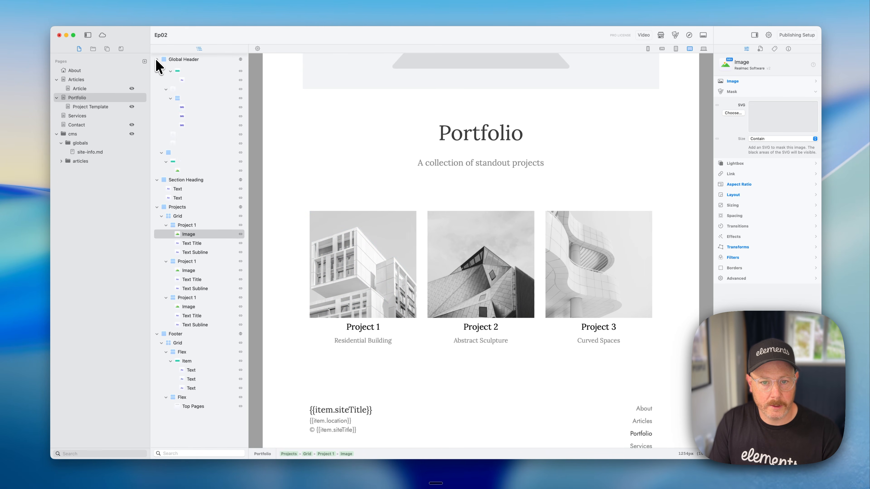
{"action": "left_click", "coordinate": [157, 80]}
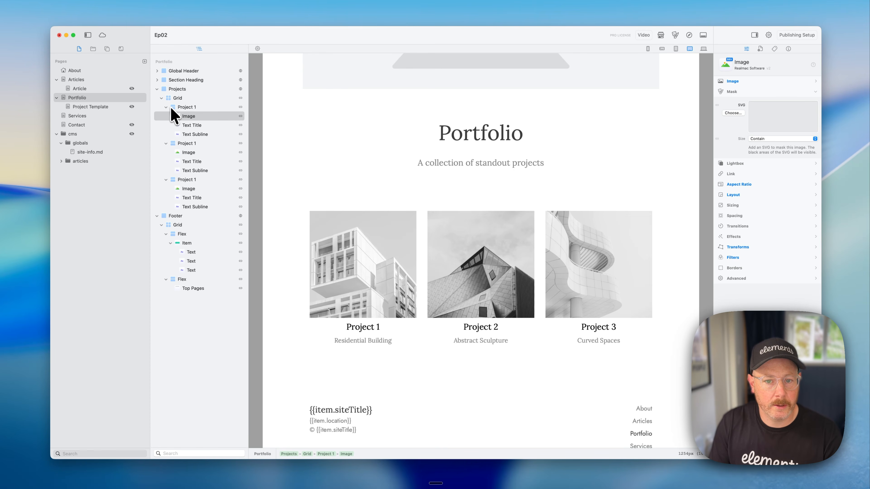
{"action": "left_click", "coordinate": [178, 89]}
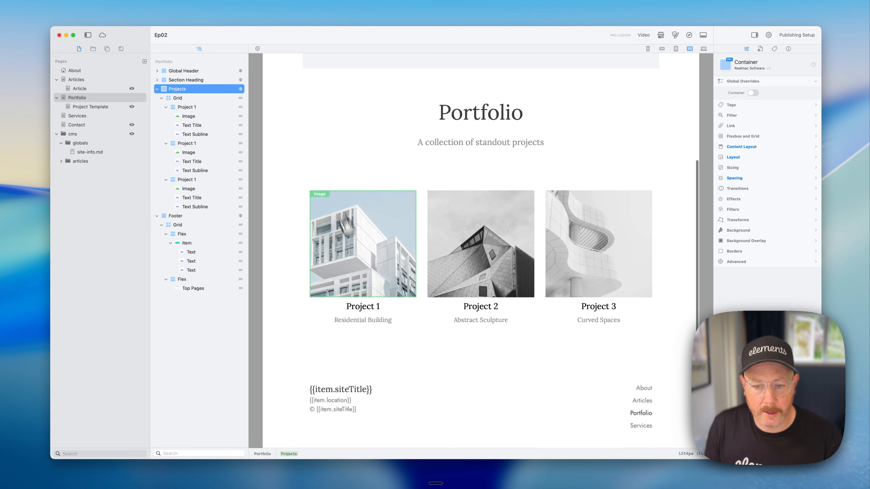
- Try changing the first project's title to "Project One" directly on the Portfolio page
{"action": "double_click", "coordinate": [362, 307]}
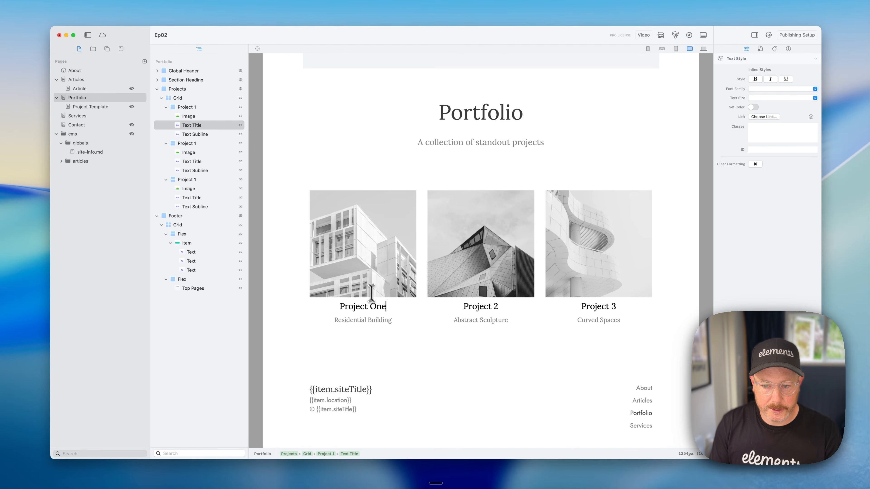
{"action": "left_click", "coordinate": [361, 283]}
{"action": "left_click_drag", "start_coordinate": [350, 292], "coordinate": [359, 357]}
{"action": "key", "text": "super+z"}
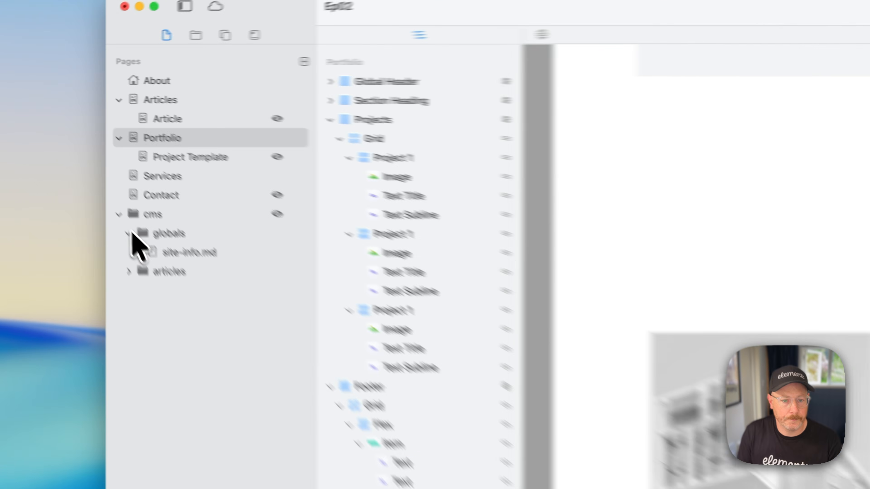
- Create a folder named "projects" inside the cms folder and place it below the articles folder
{"action": "left_click", "coordinate": [63, 143]}
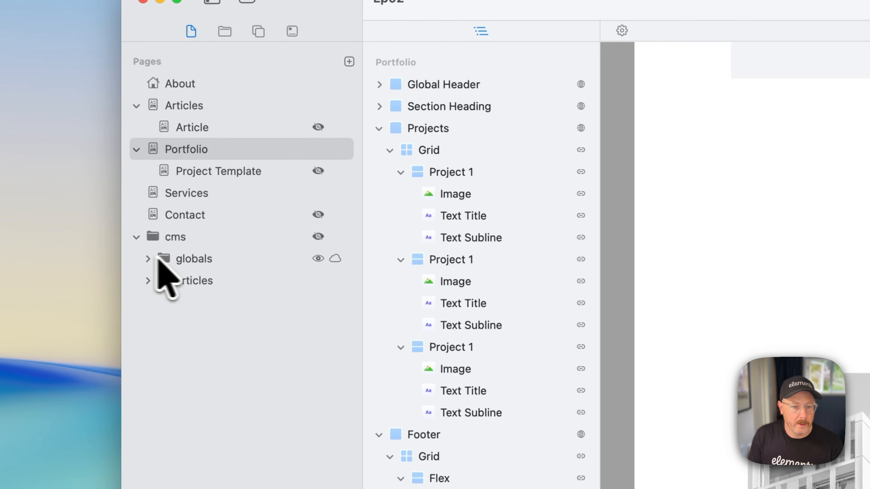
{"action": "right_click", "coordinate": [166, 238]}
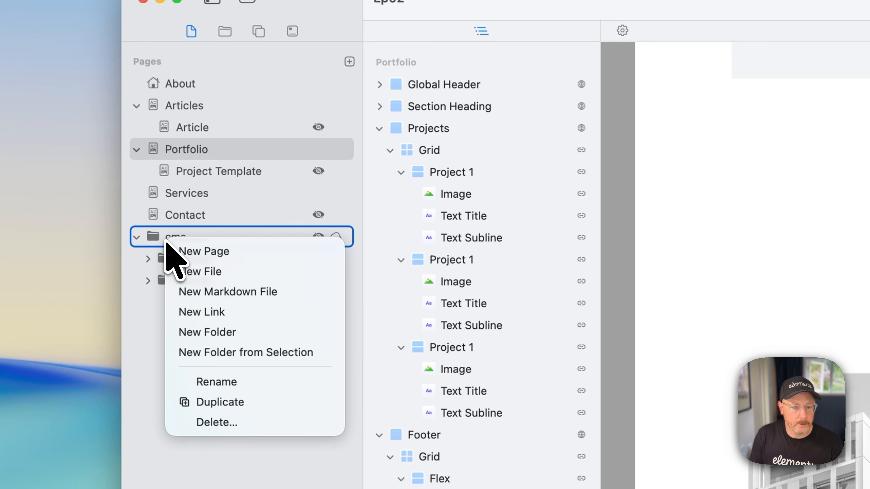
{"action": "left_click", "coordinate": [231, 330]}
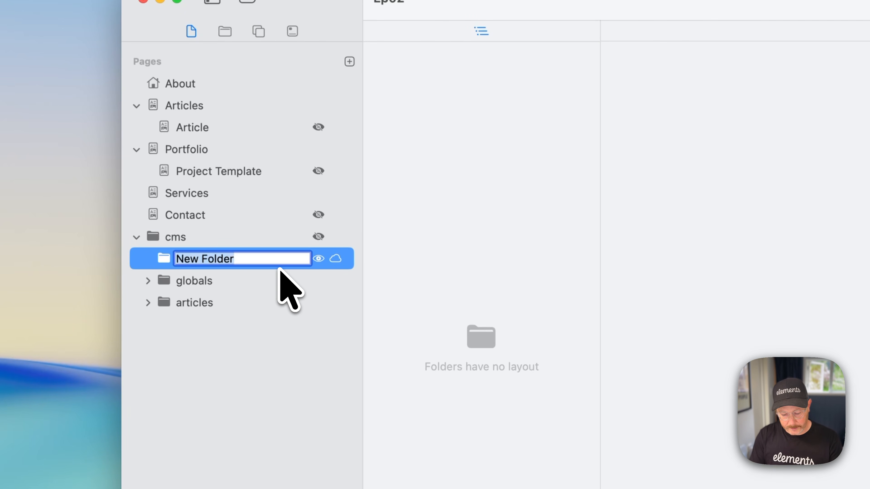
{"action": "type", "text": "projects"}
{"action": "key", "text": "Return"}
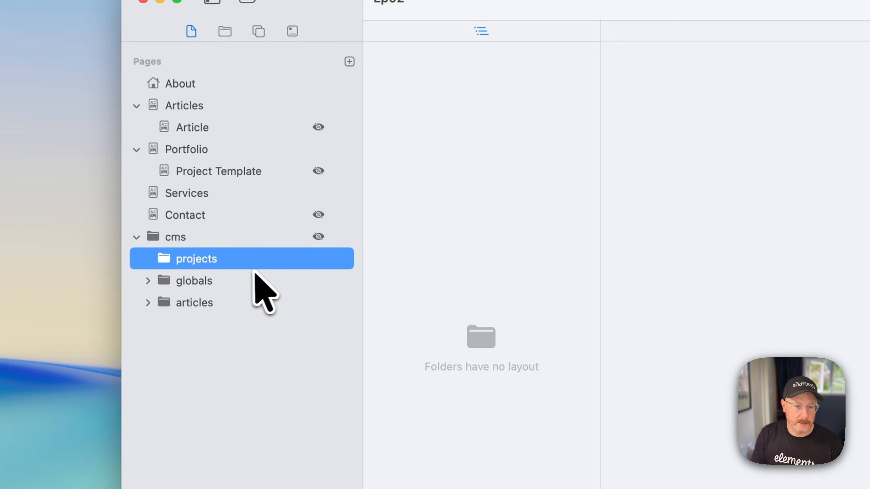
{"action": "left_click_drag", "start_coordinate": [166, 259], "coordinate": [153, 245]}
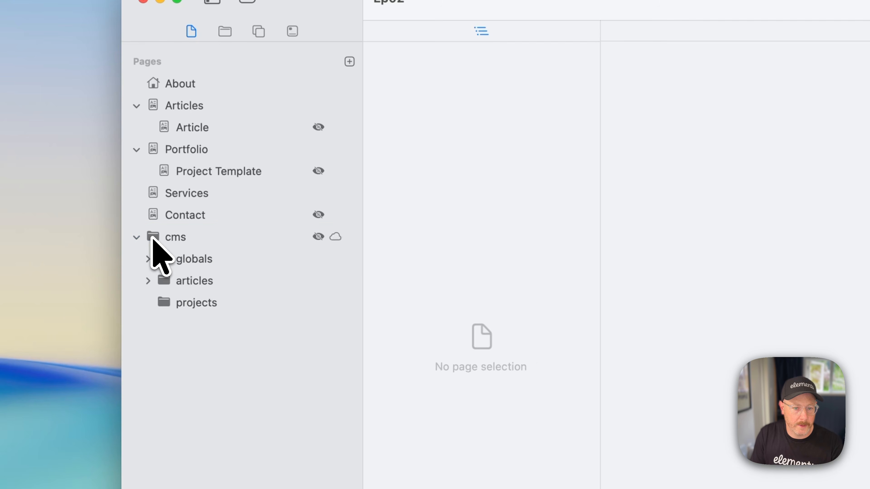
- Add a new Markdown file titled "Project 1" to the projects folder
{"action": "left_click", "coordinate": [176, 301]}
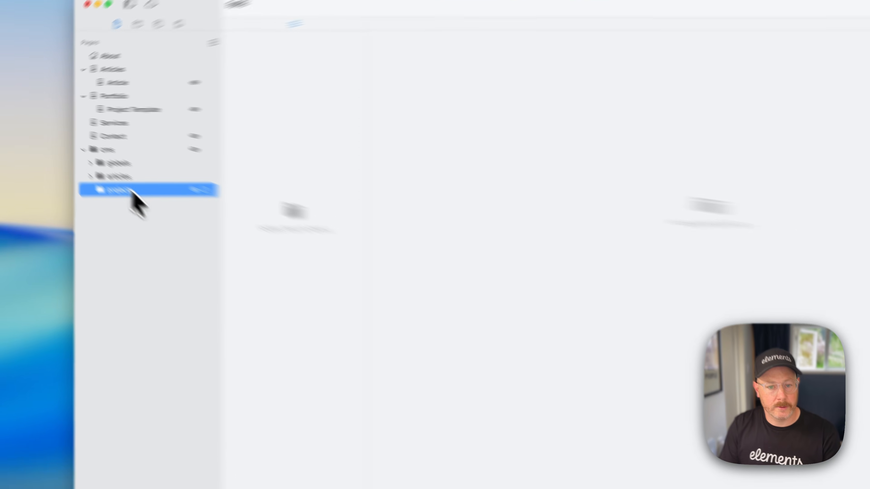
{"action": "right_click", "coordinate": [90, 161]}
{"action": "left_click", "coordinate": [291, 300]}
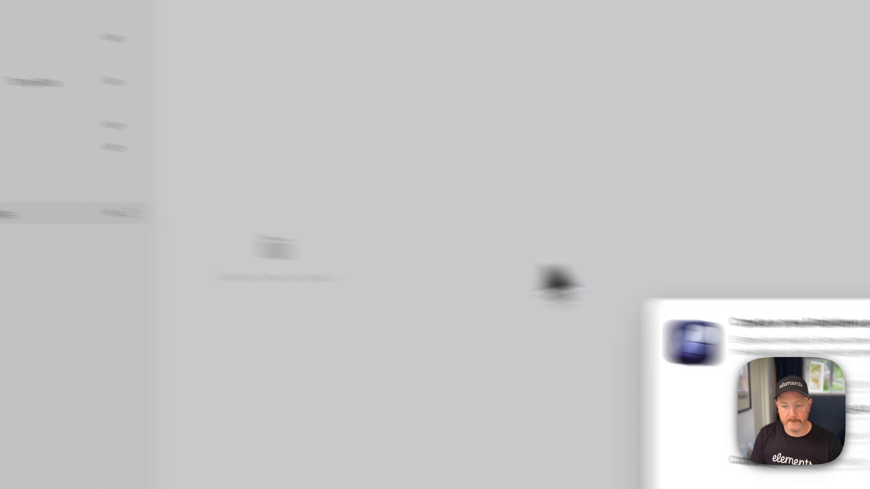
{"action": "type", "text": "Project 1"}
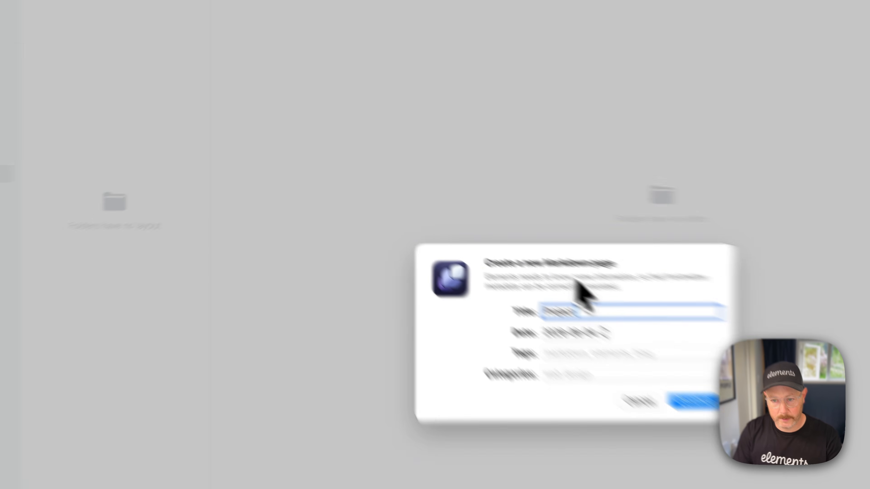
{"action": "key", "text": "Return"}
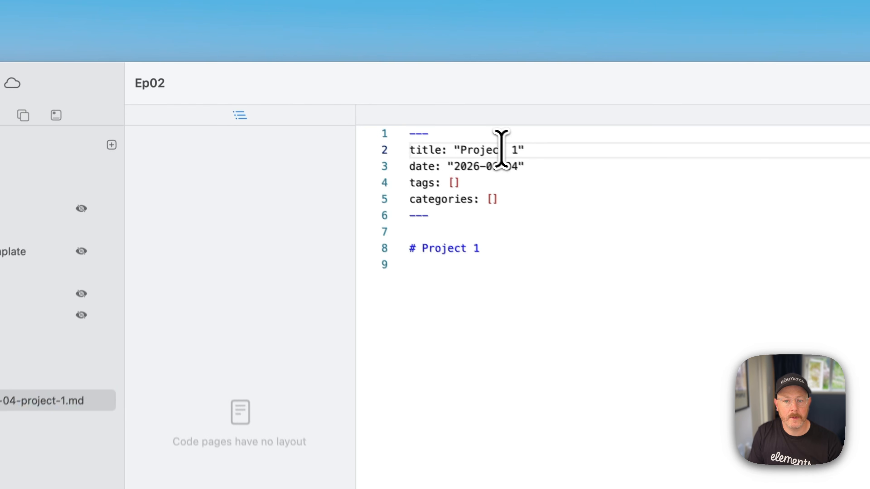
- Examine the front matter of the new Markdown file, covering its title, date, tags and categories fields
{"action": "left_click", "coordinate": [308, 64]}
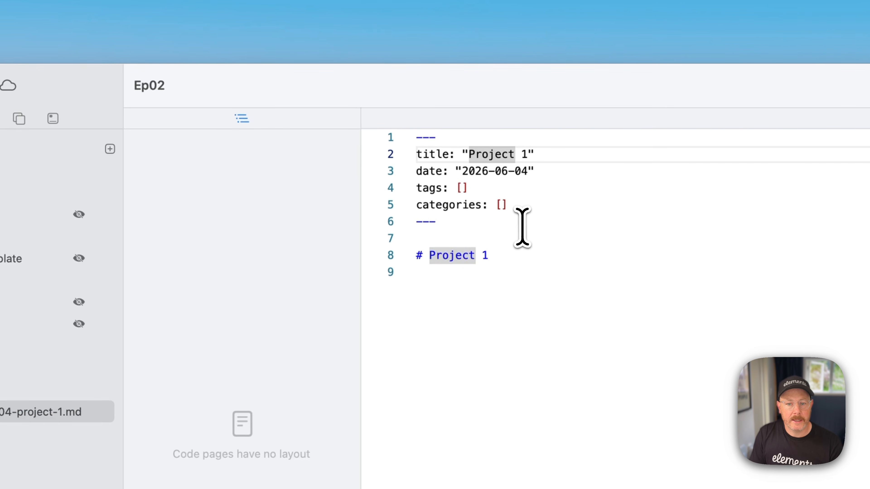
{"action": "left_click_drag", "start_coordinate": [315, 90], "coordinate": [248, 54]}
{"action": "left_click", "coordinate": [516, 170]}
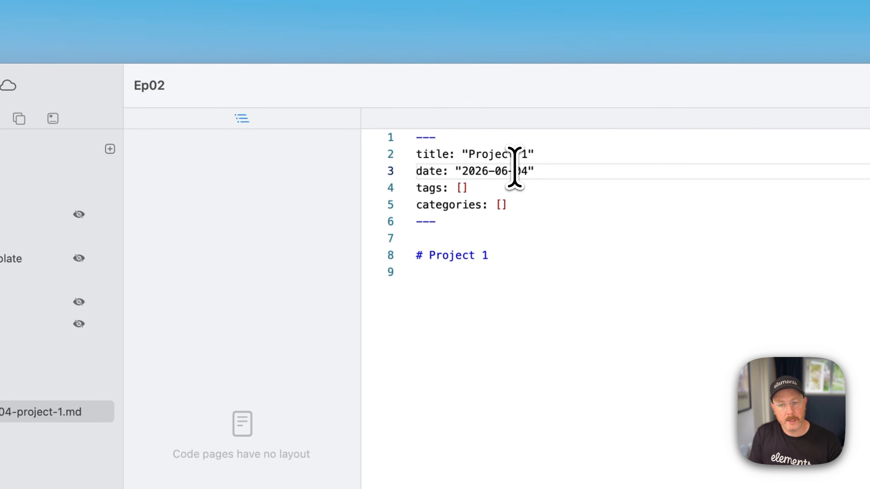
{"action": "left_click_drag", "start_coordinate": [448, 141], "coordinate": [400, 140]}
{"action": "left_click_drag", "start_coordinate": [448, 217], "coordinate": [391, 129]}
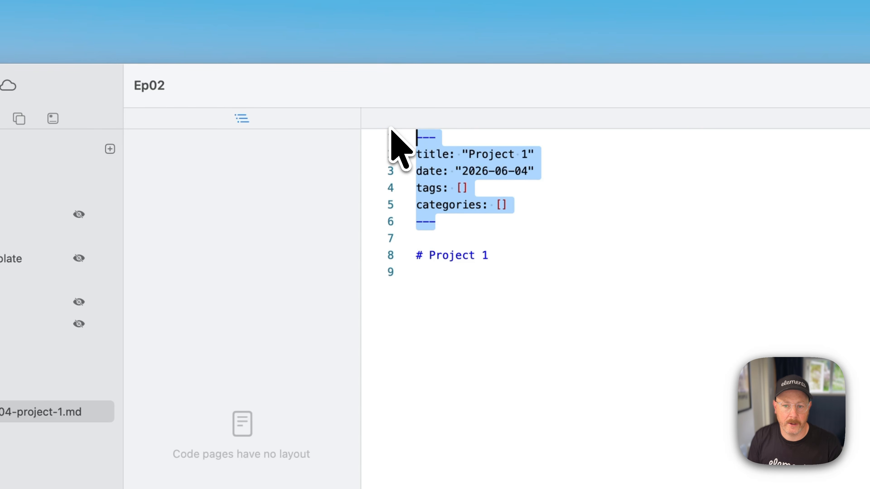
{"action": "left_click", "coordinate": [439, 161]}
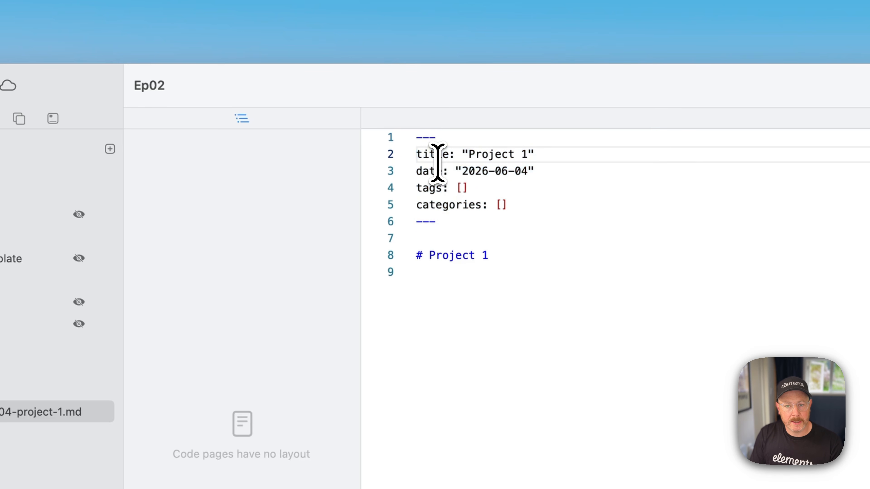
{"action": "double_click", "coordinate": [438, 159]}
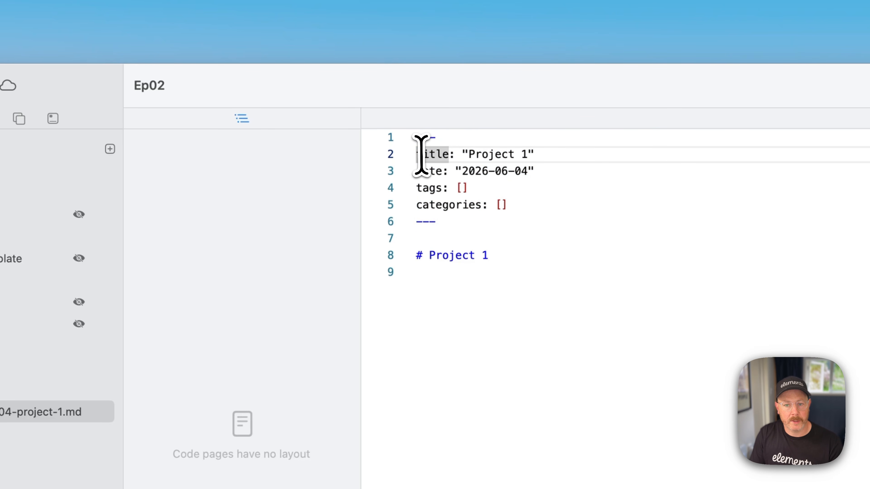
{"action": "left_click", "coordinate": [430, 171]}
{"action": "left_click", "coordinate": [436, 188]}
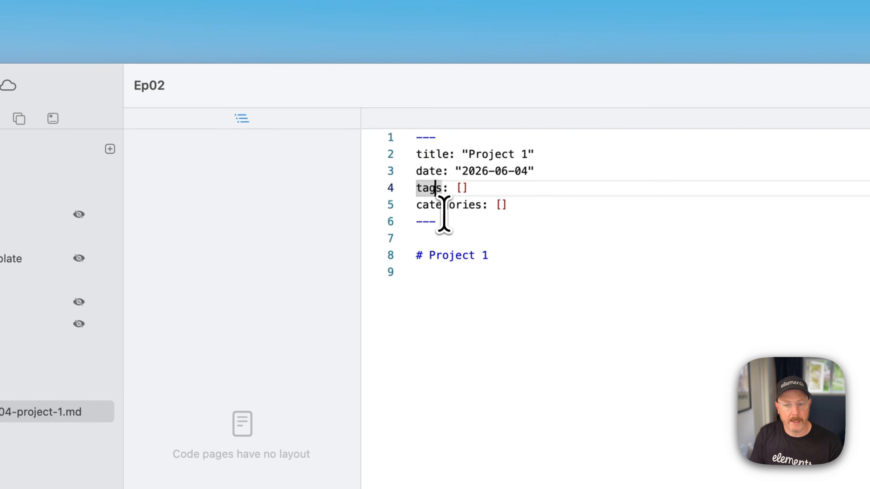
{"action": "left_click", "coordinate": [443, 215]}
{"action": "left_click", "coordinate": [456, 204]}
- Examine the Markdown body content below the front matter of the Project 1 file
{"action": "left_click", "coordinate": [502, 351]}
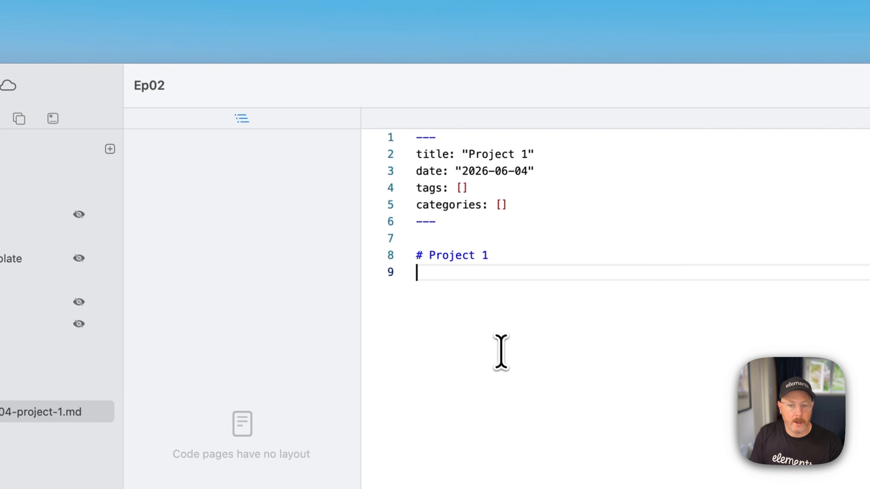
{"action": "left_click_drag", "start_coordinate": [448, 302], "coordinate": [398, 239]}
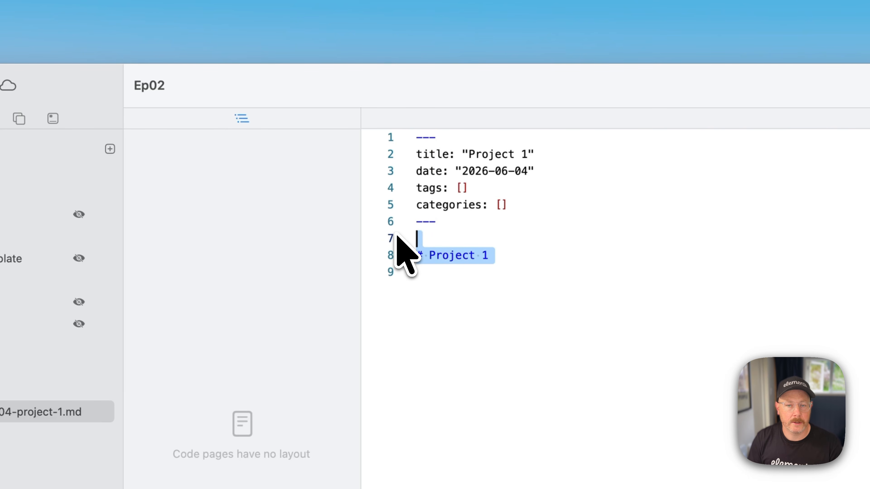
{"action": "left_click", "coordinate": [542, 293]}
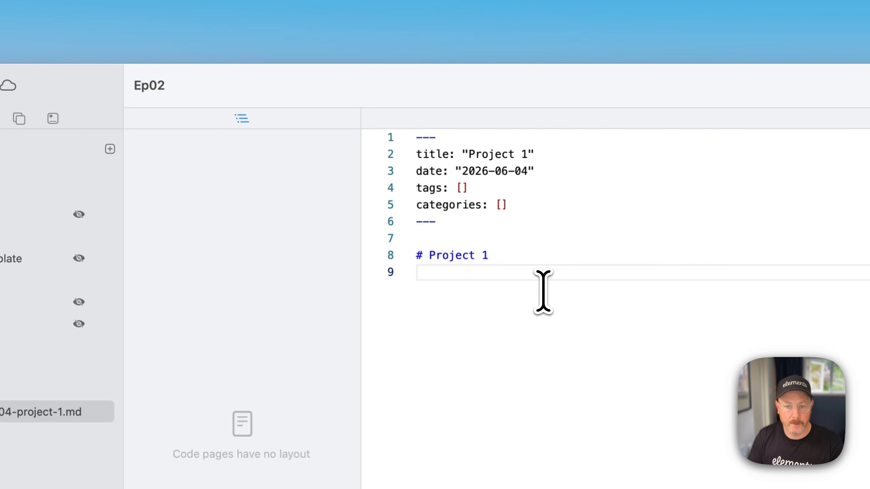
- Compare the title field in the Project 1 front matter with the project entries on the Portfolio page
{"action": "left_click_drag", "start_coordinate": [530, 288], "coordinate": [388, 237]}
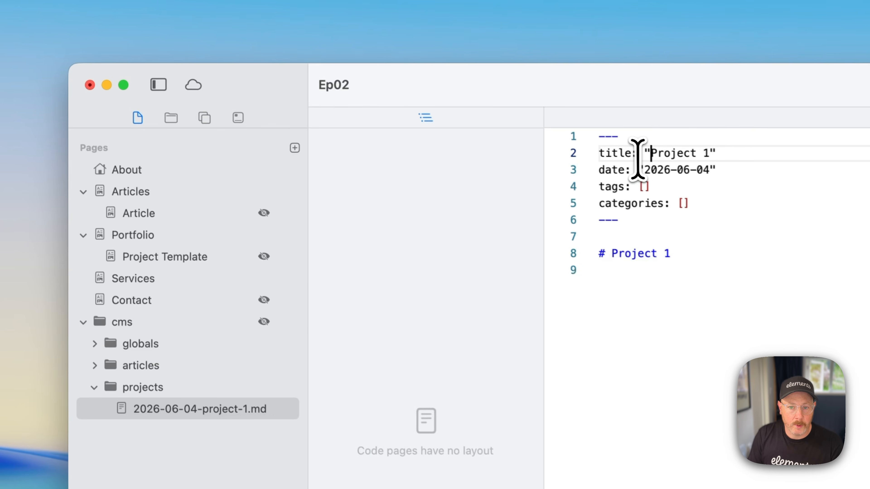
{"action": "left_click_drag", "start_coordinate": [271, 63], "coordinate": [323, 66]}
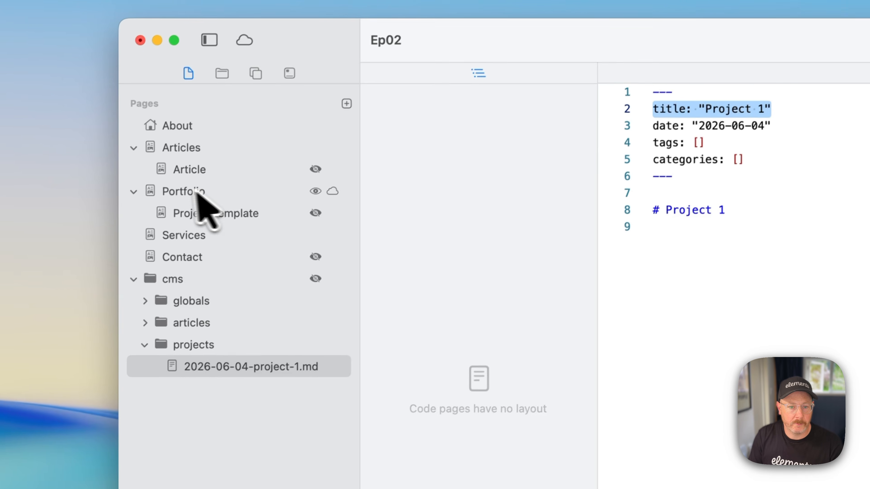
{"action": "left_click", "coordinate": [123, 237]}
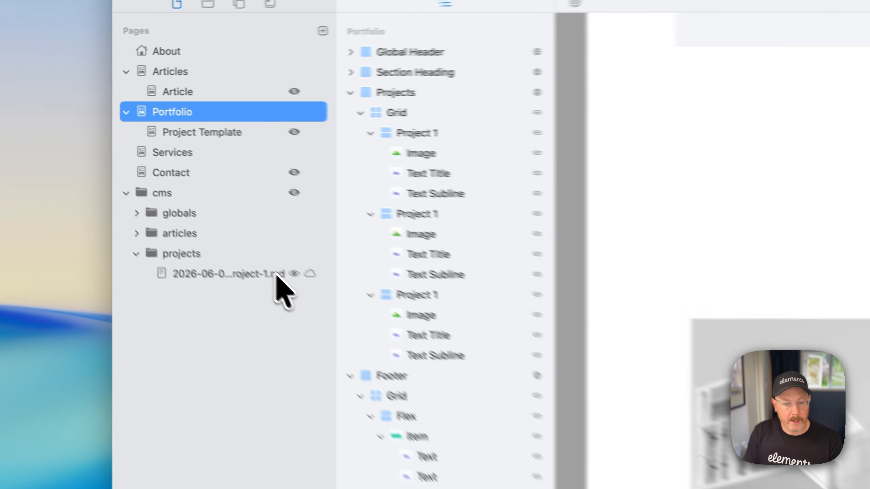
- Add a "type:" field on a new line below the title in the Project 1 Markdown file's front matter
{"action": "left_click", "coordinate": [135, 169]}
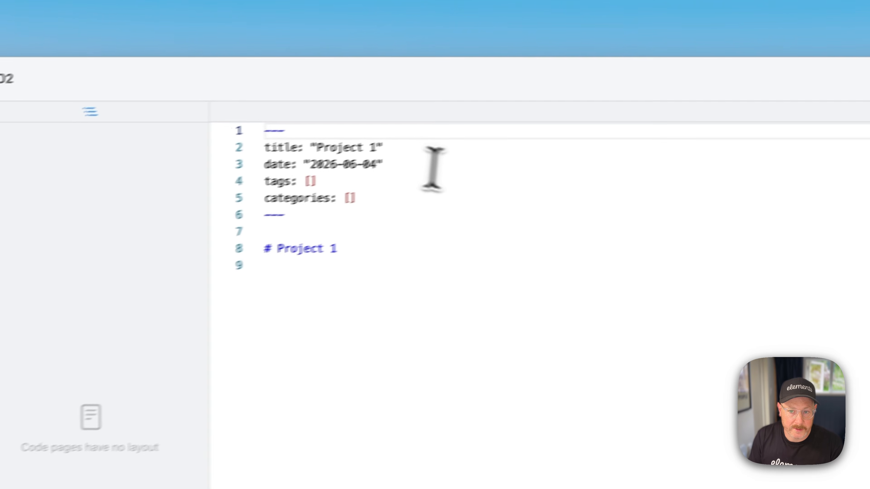
{"action": "left_click", "coordinate": [808, 37]}
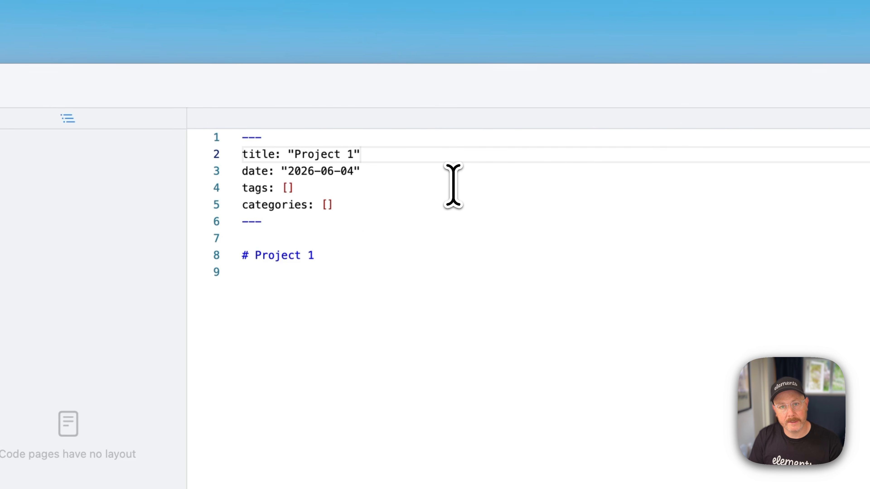
{"action": "key", "text": "Return"}
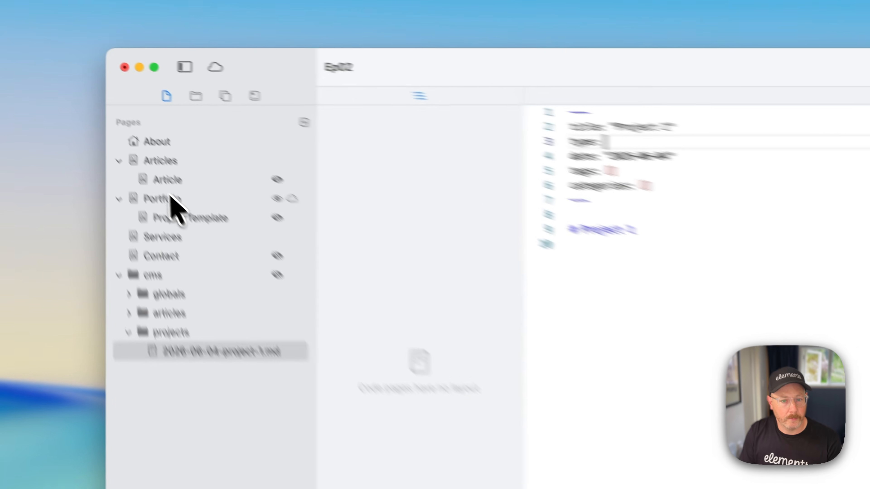
- Copy the first project's subline text from the Portfolio page and enter it in quotes as the type value, "Residential Building"
{"action": "left_click", "coordinate": [77, 98]}
{"action": "double_click", "coordinate": [356, 320]}
{"action": "key", "text": "super+c"}
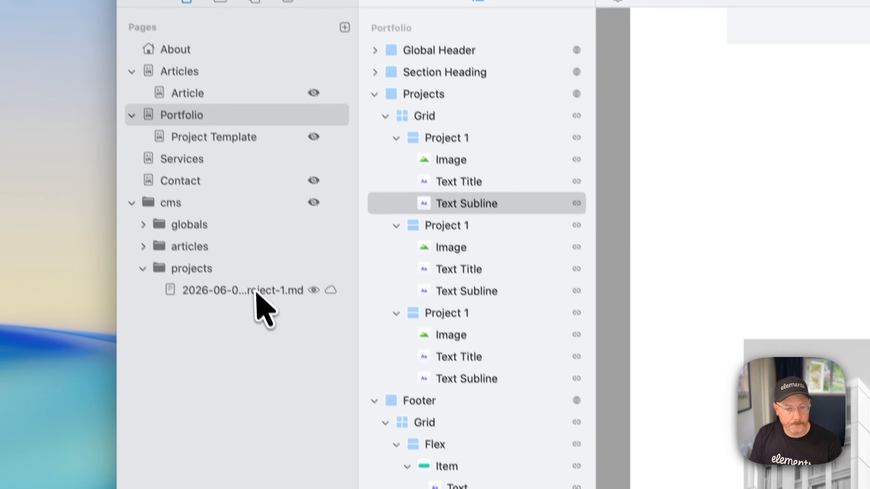
{"action": "left_click", "coordinate": [339, 301]}
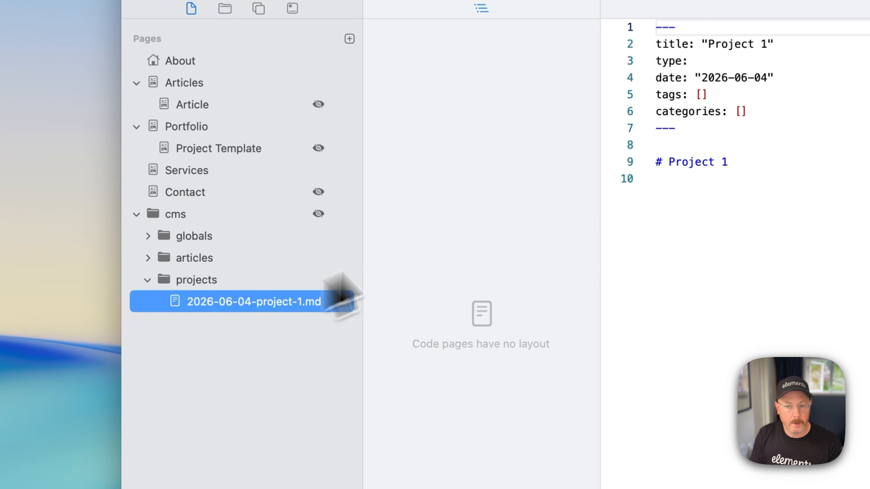
{"action": "left_click", "coordinate": [727, 61]}
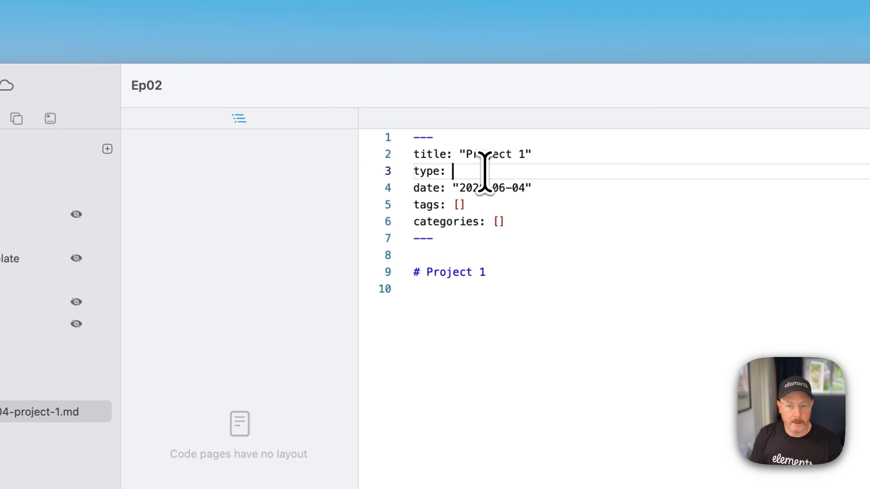
{"action": "type", "text": "\""}
{"action": "key", "text": "super+v"}
{"action": "type", "text": "\""}
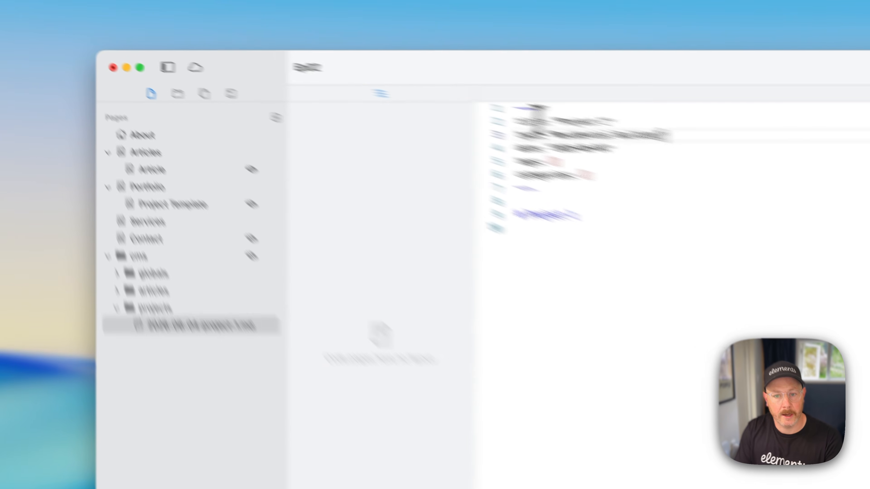
- Review the title, type and date fields in the Project 1 file's front matter
{"action": "double_click", "coordinate": [282, 64]}
{"action": "left_click", "coordinate": [280, 71]}
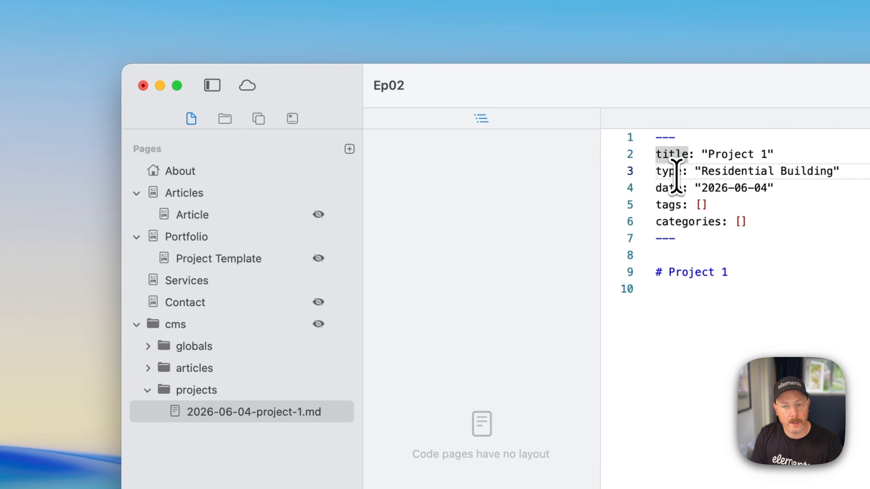
{"action": "double_click", "coordinate": [668, 188]}
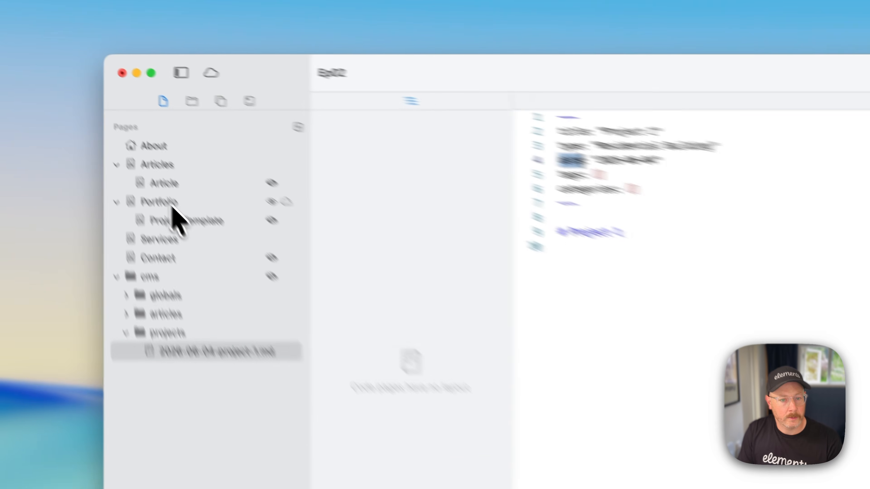
- Unlink the Projects container on the Portfolio page from its global
{"action": "left_click", "coordinate": [81, 98]}
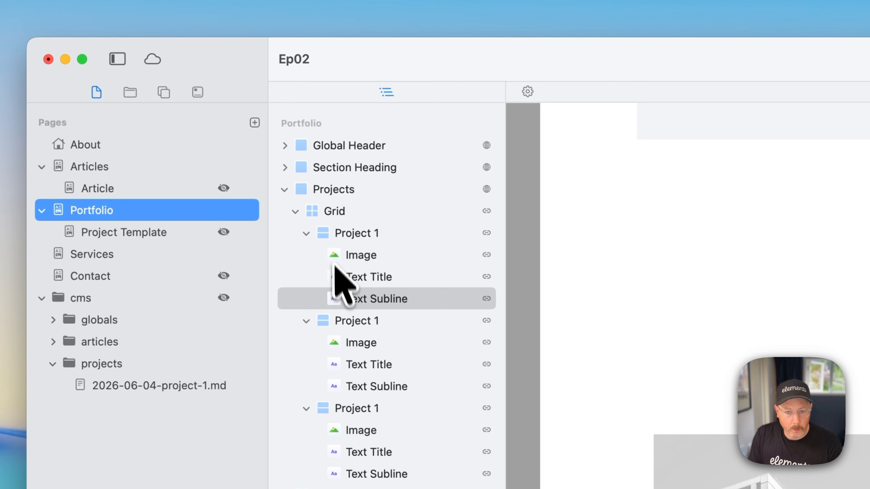
{"action": "left_click", "coordinate": [333, 191]}
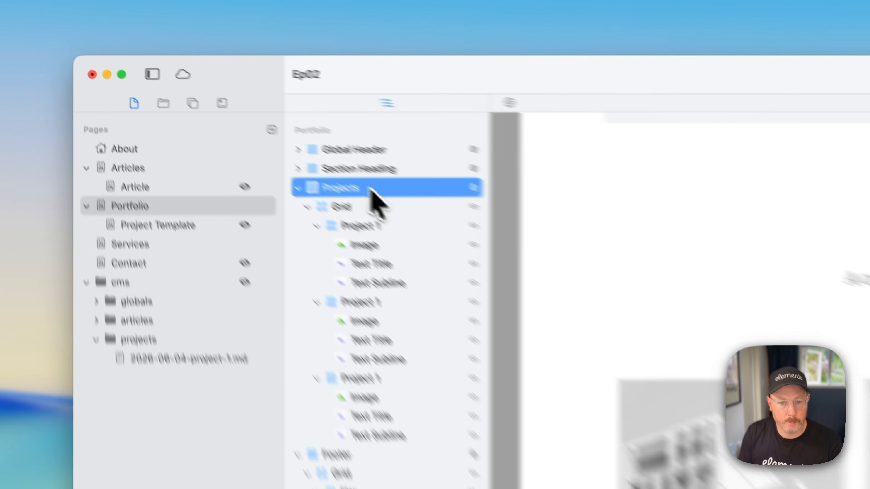
{"action": "right_click", "coordinate": [236, 114]}
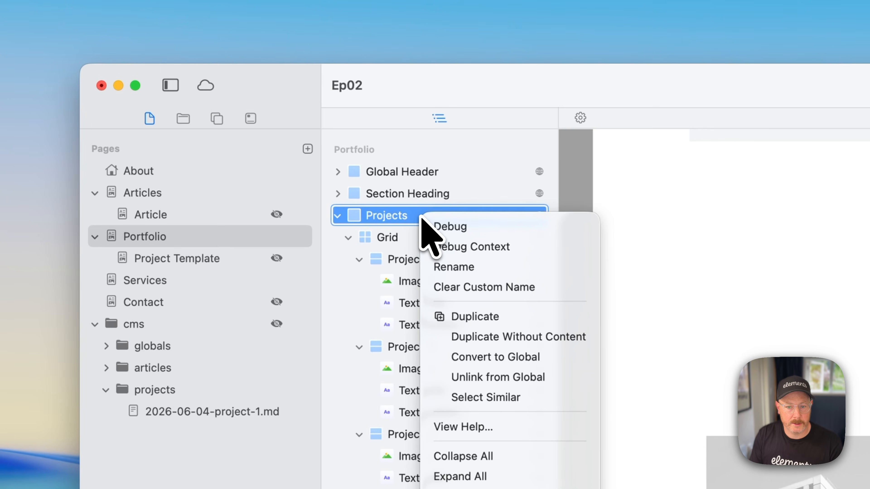
{"action": "left_click", "coordinate": [544, 378]}
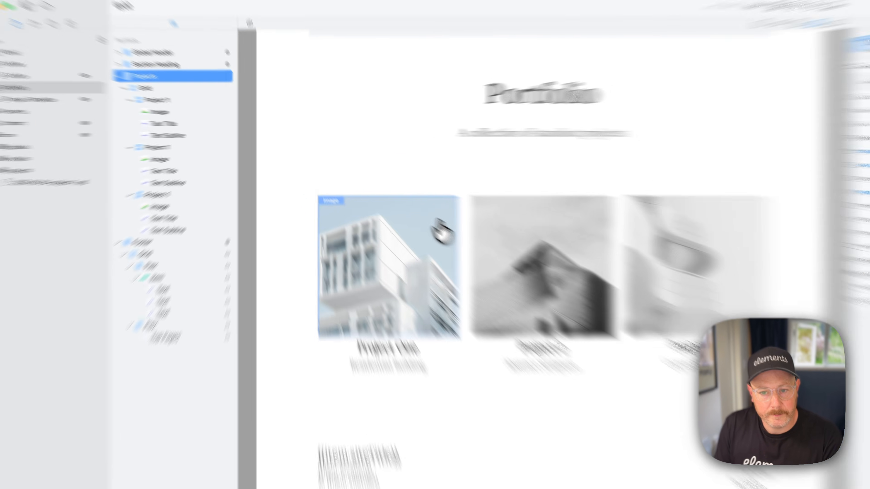
- Collapse the project Grid and add a CMS Collection component above it inside the Projects container
{"action": "left_click", "coordinate": [407, 197]}
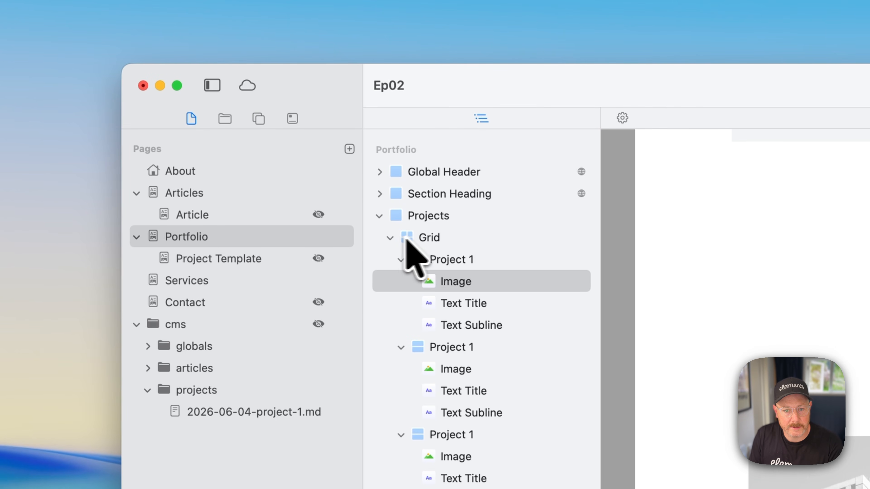
{"action": "left_click", "coordinate": [391, 238]}
{"action": "left_click", "coordinate": [390, 237]}
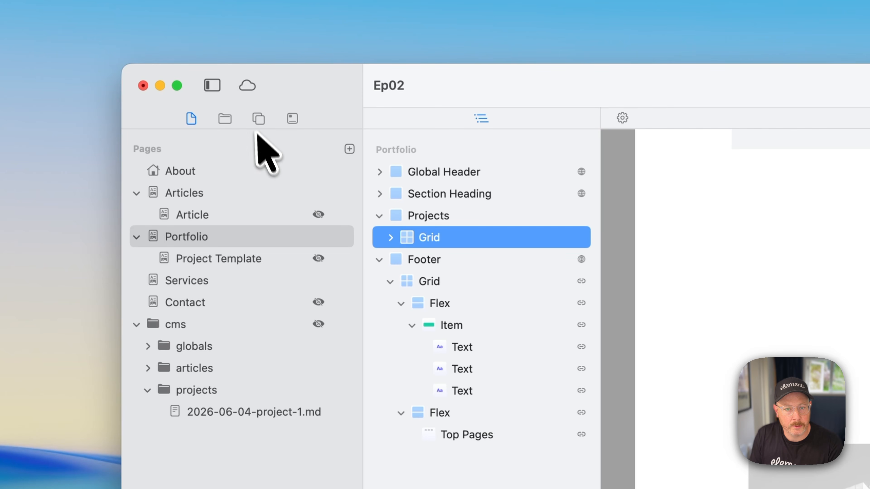
{"action": "left_click", "coordinate": [258, 118]}
{"action": "left_click_drag", "start_coordinate": [171, 301], "coordinate": [432, 230]}
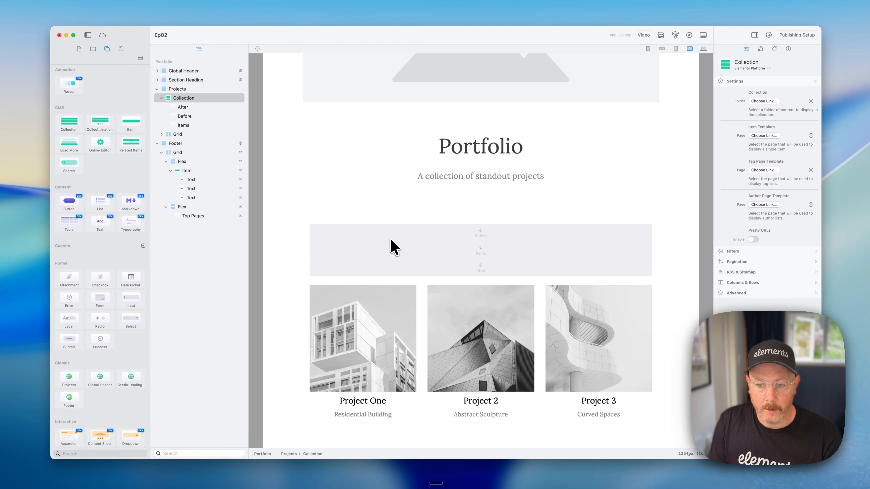
- Set the Collection's content folder to the projects folder inside cms
{"action": "left_click", "coordinate": [757, 102]}
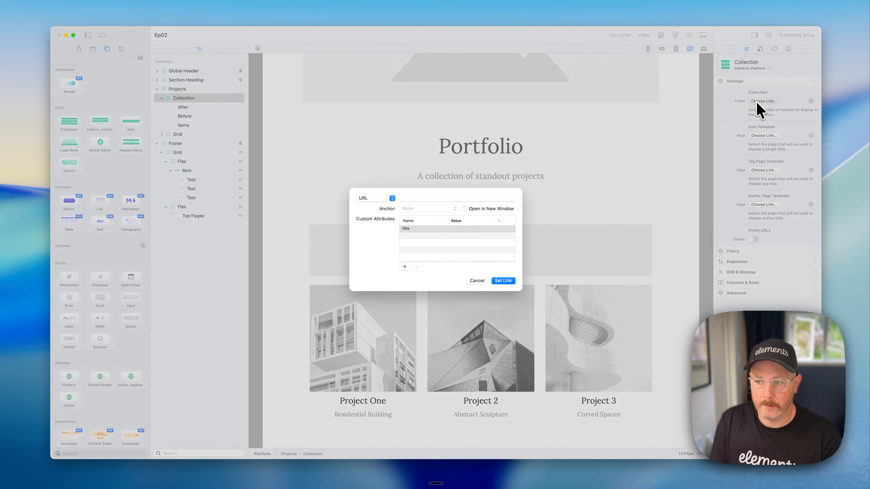
{"action": "left_click", "coordinate": [391, 197]}
{"action": "mouse_move", "coordinate": [369, 222]}
{"action": "mouse_move", "coordinate": [333, 209]}
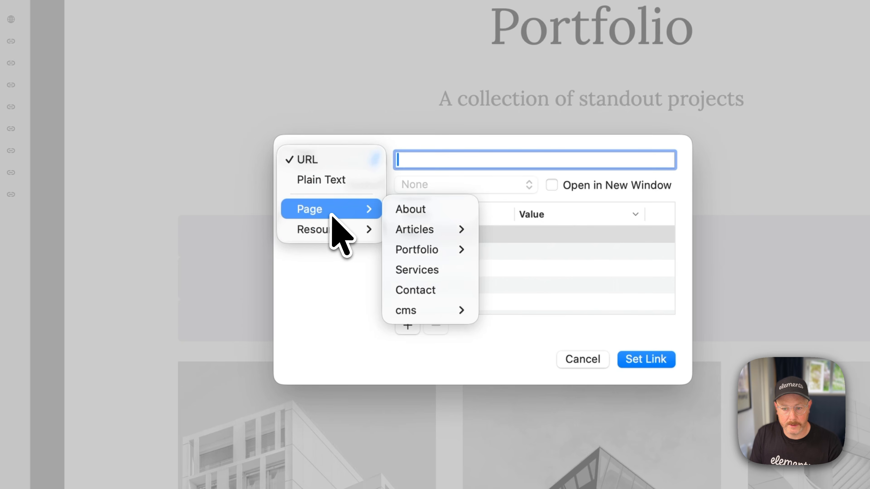
{"action": "mouse_move", "coordinate": [421, 311]}
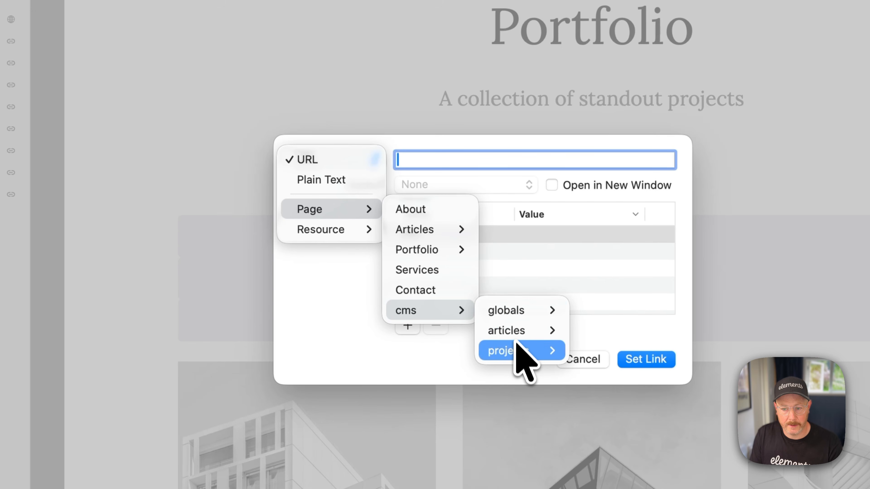
{"action": "mouse_move", "coordinate": [534, 350]}
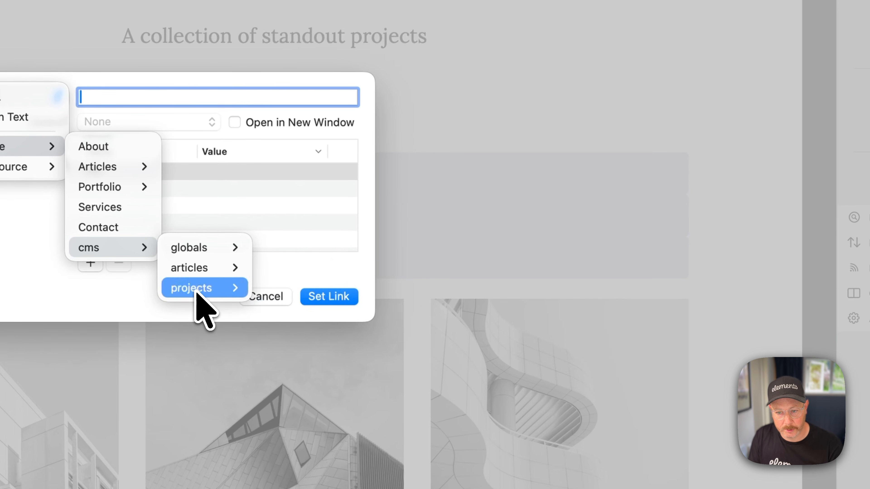
{"action": "left_click", "coordinate": [198, 290]}
{"action": "left_click", "coordinate": [338, 297]}
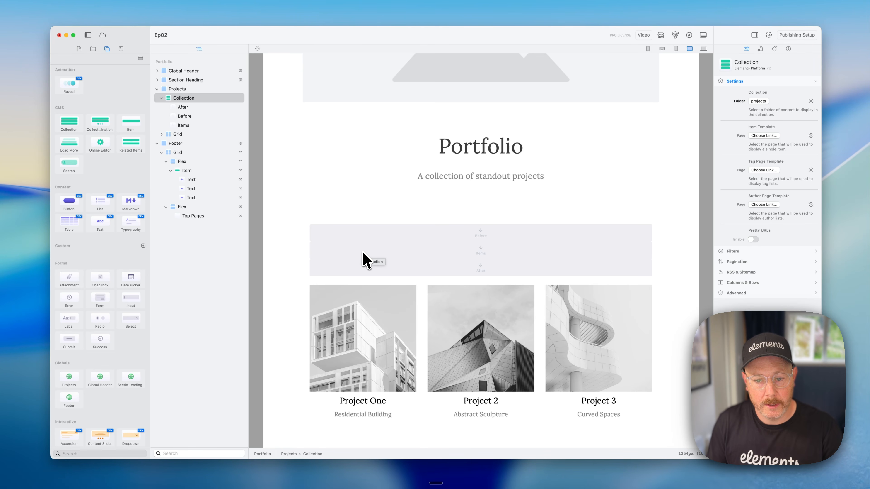
- Move the first Project 1 flex container from the Grid into the Collection's Items area
{"action": "scroll", "coordinate": [363, 259], "scroll_direction": "down", "scroll_amount": 2}
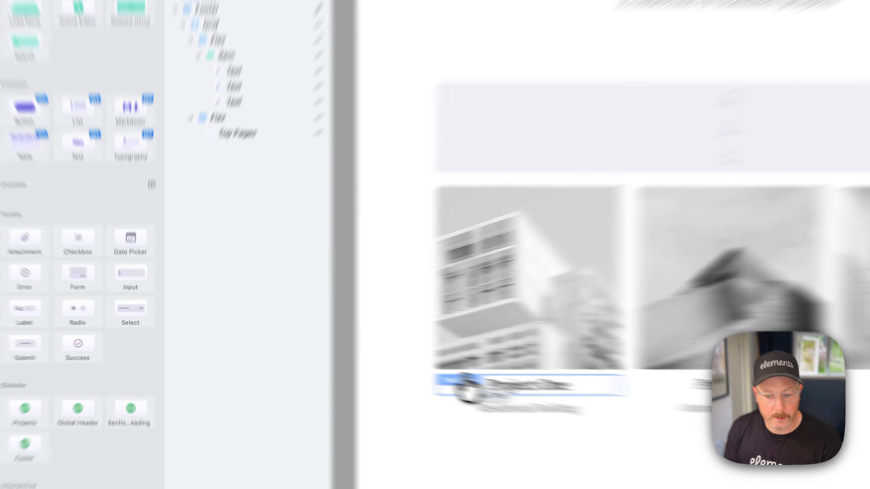
{"action": "left_click", "coordinate": [327, 356]}
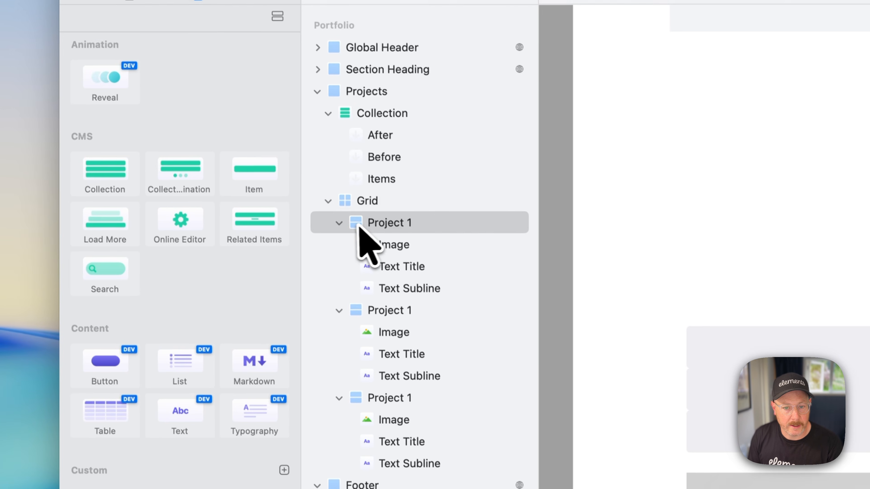
{"action": "left_click_drag", "start_coordinate": [356, 227], "coordinate": [388, 183]}
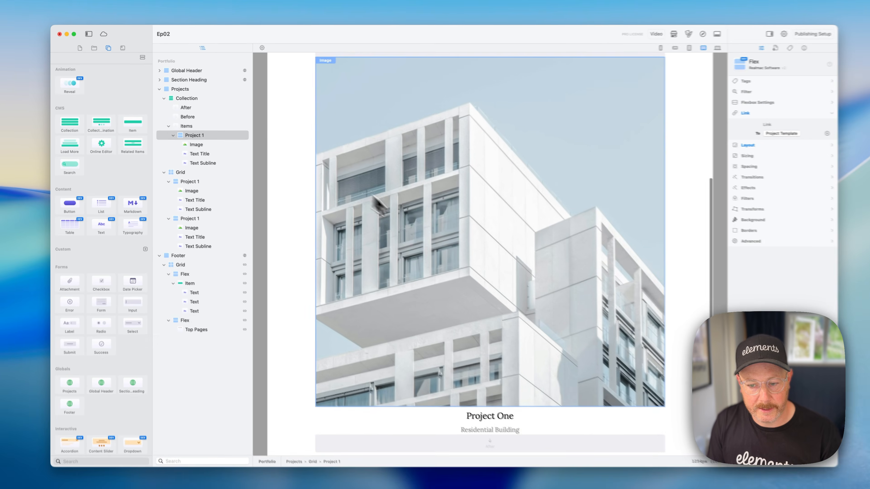
- Set the Collection to display its items in three columns
{"action": "scroll", "coordinate": [479, 271], "scroll_direction": "down", "scroll_amount": 3}
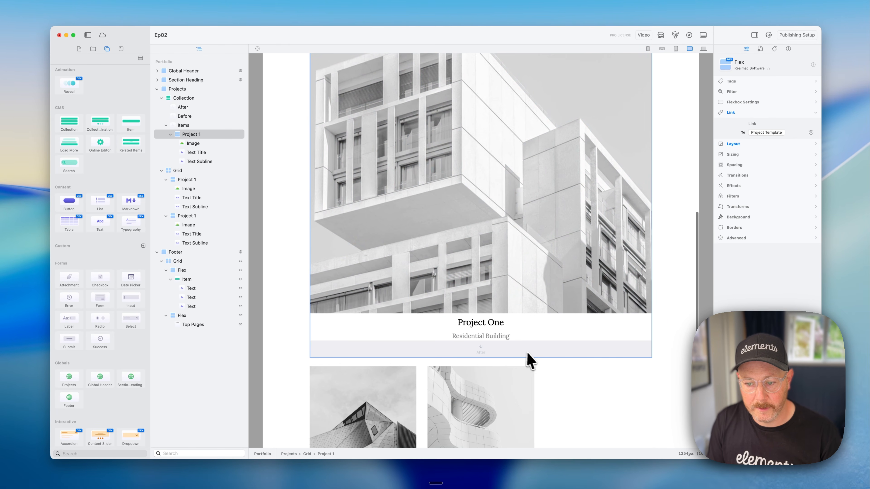
{"action": "left_click", "coordinate": [542, 346]}
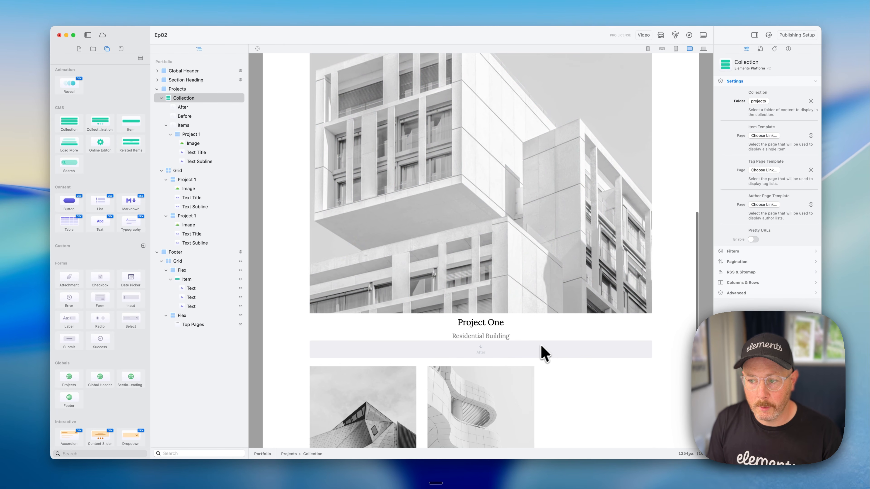
{"action": "left_click", "coordinate": [745, 283]}
{"action": "left_click", "coordinate": [758, 168]}
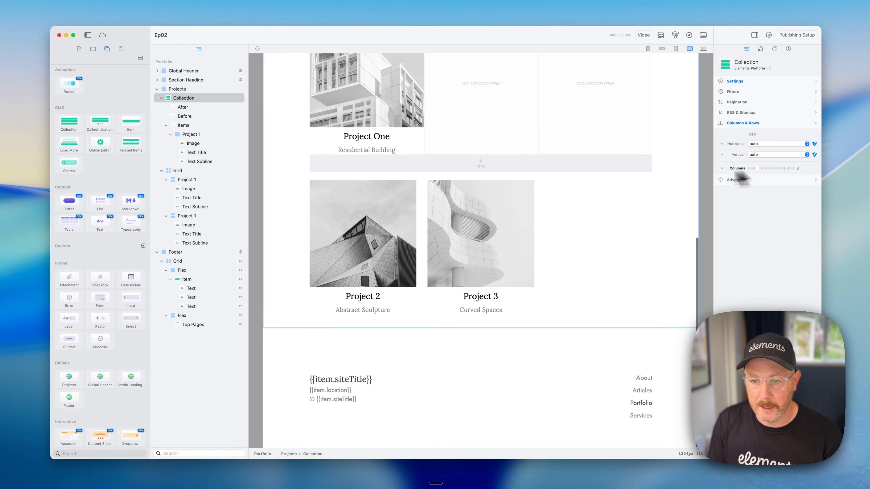
- Set the Collection's horizontal and vertical gaps to 5
{"action": "left_click", "coordinate": [767, 145]}
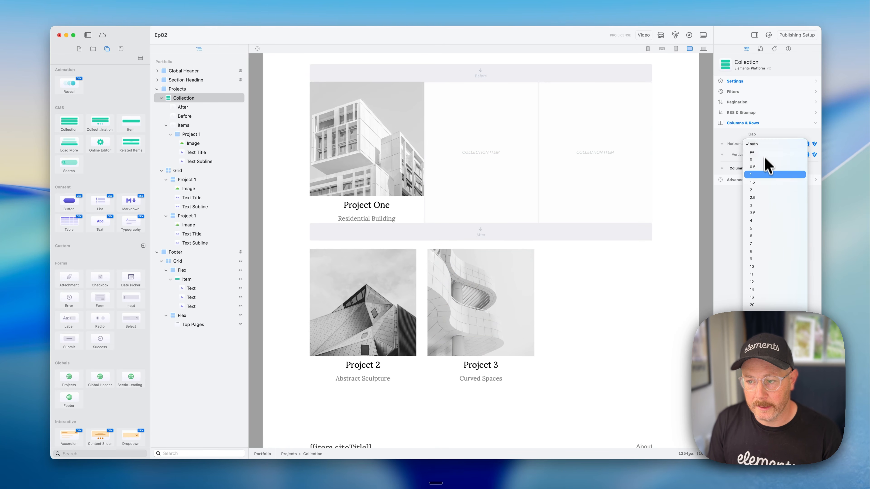
{"action": "left_click", "coordinate": [763, 228]}
{"action": "left_click", "coordinate": [759, 154]}
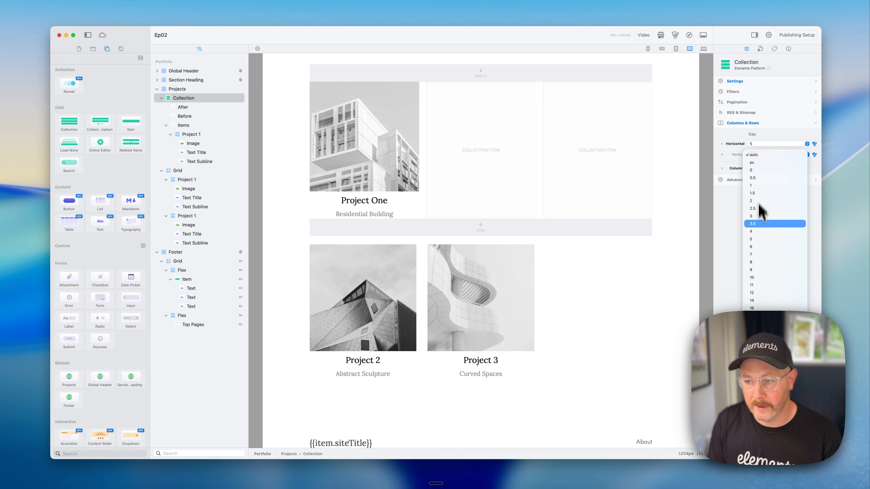
{"action": "left_click", "coordinate": [760, 238]}
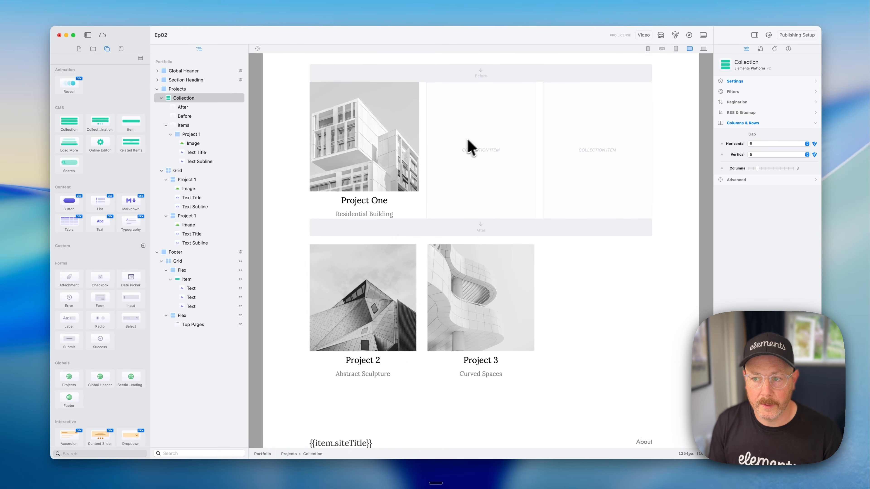
- Preview the Portfolio page in the browser and check the Collection item above the remaining static projects
{"action": "left_click", "coordinate": [689, 36]}
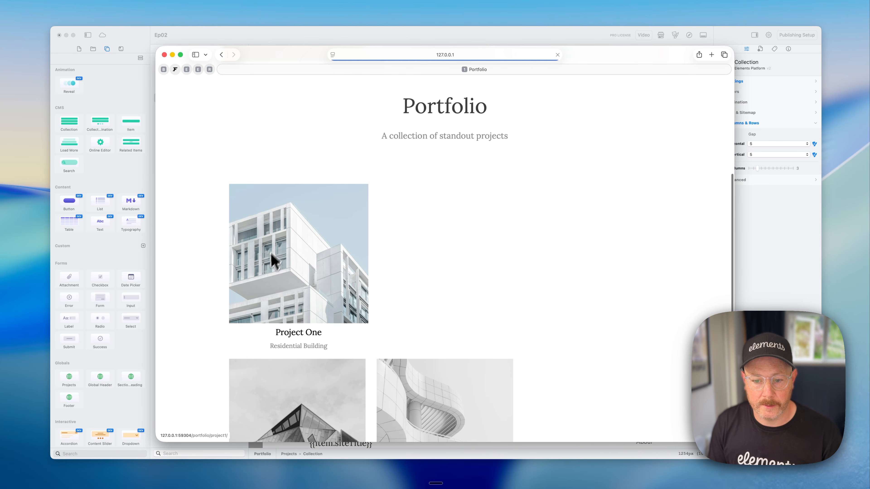
{"action": "scroll", "coordinate": [279, 264], "scroll_direction": "down", "scroll_amount": 3}
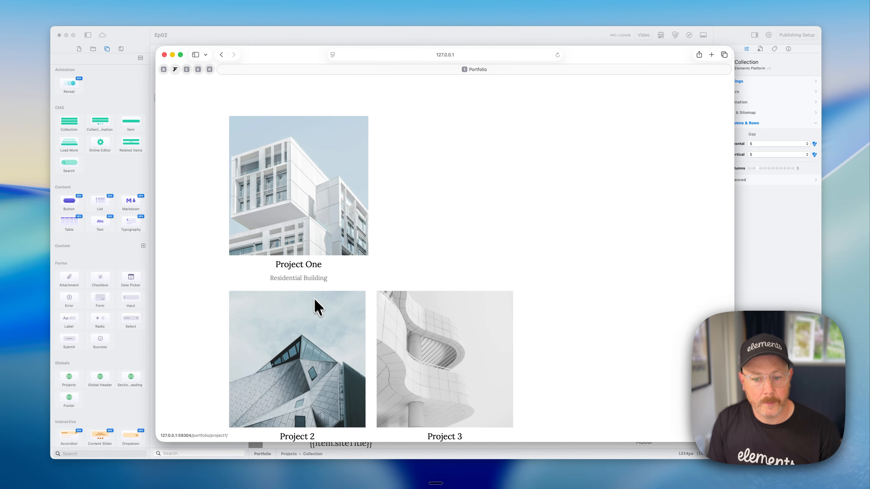
- Replace the title text of the project inside the Collection with {{item.title}}
{"action": "scroll", "coordinate": [315, 301], "scroll_direction": "down", "scroll_amount": 3}
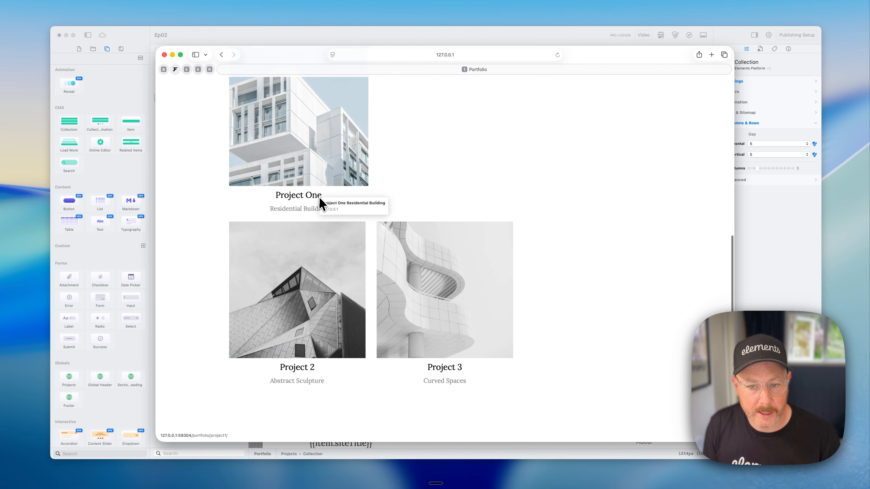
{"action": "key", "text": "super+Tab"}
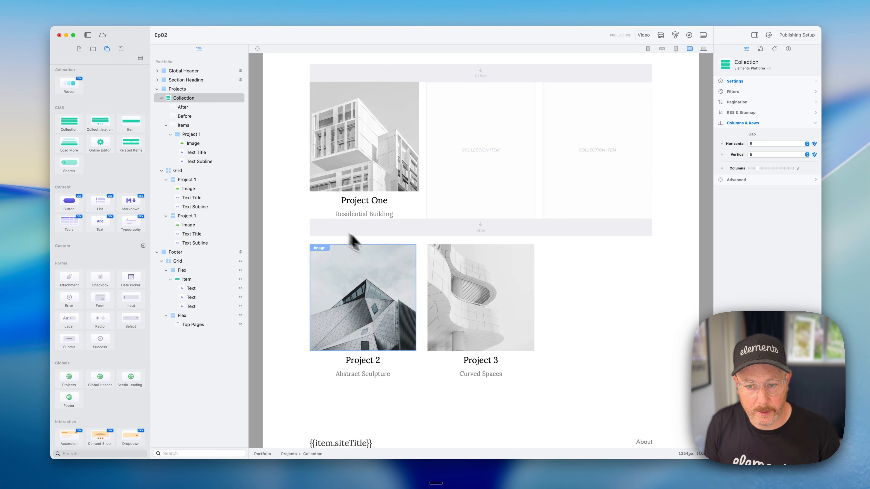
{"action": "left_click", "coordinate": [352, 202]}
{"action": "left_click", "coordinate": [361, 200]}
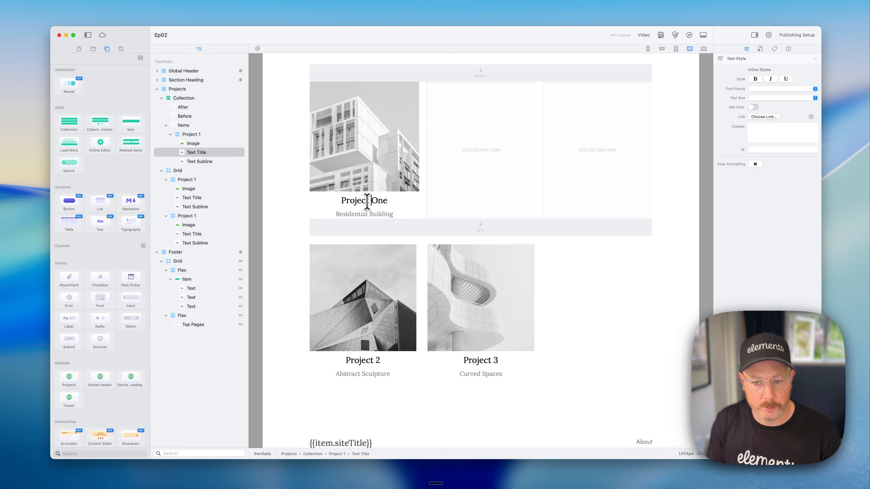
{"action": "left_click", "coordinate": [387, 201]}
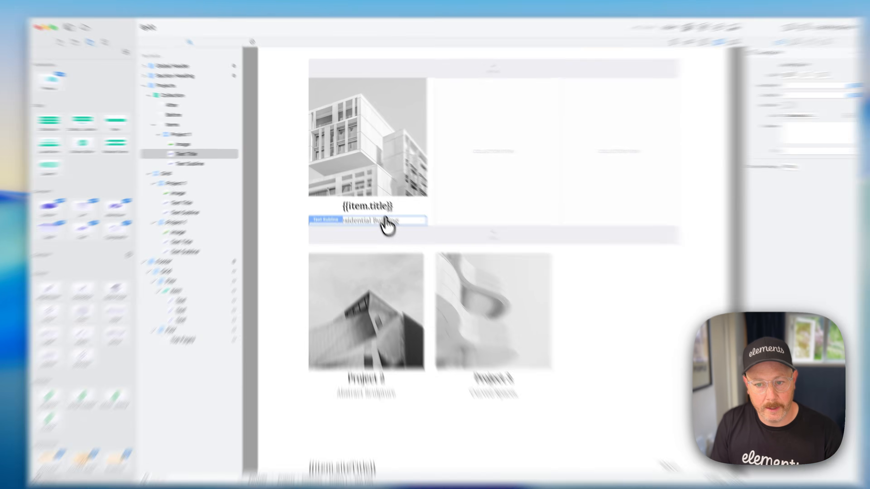
- Replace the Collection project's "Residential Building" subline with {{item.type}} and check the item in the page preview
{"action": "double_click", "coordinate": [381, 213]}
{"action": "key", "text": "super+a"}
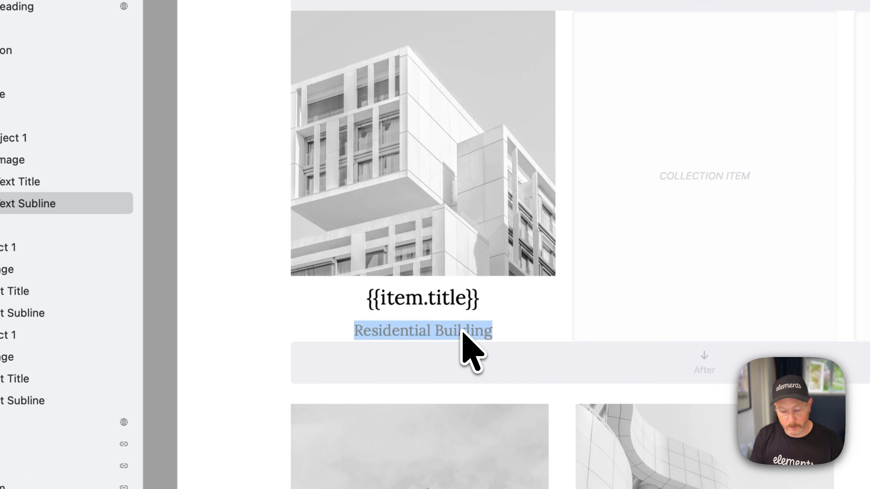
{"action": "type", "text": "{{item."}
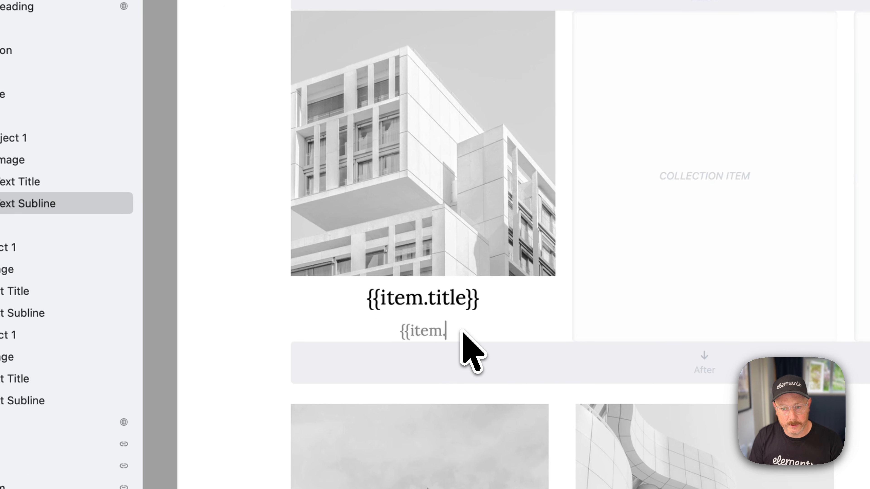
{"action": "type", "text": "type}}"}
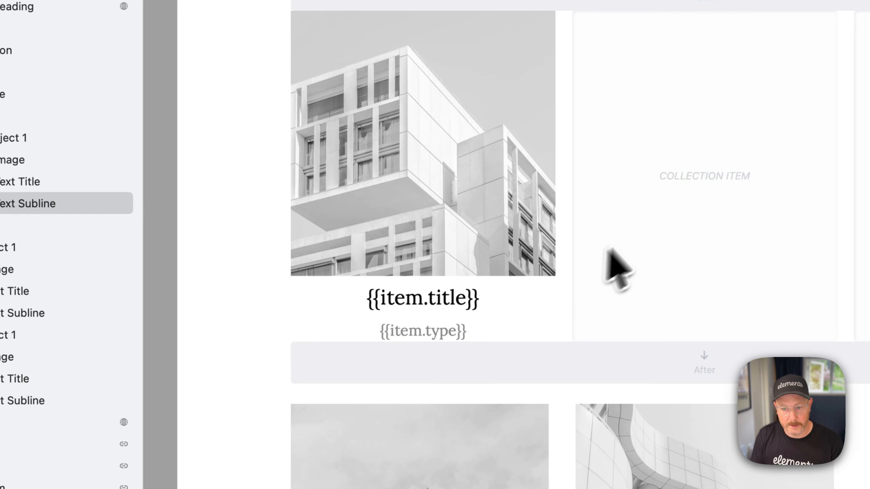
{"action": "left_click", "coordinate": [647, 227]}
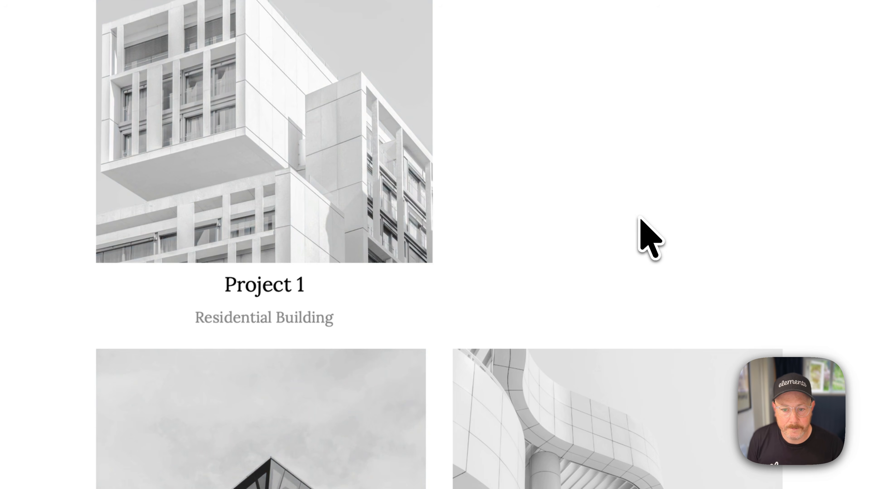
{"action": "scroll", "coordinate": [277, 235], "scroll_direction": "up", "scroll_amount": 2}
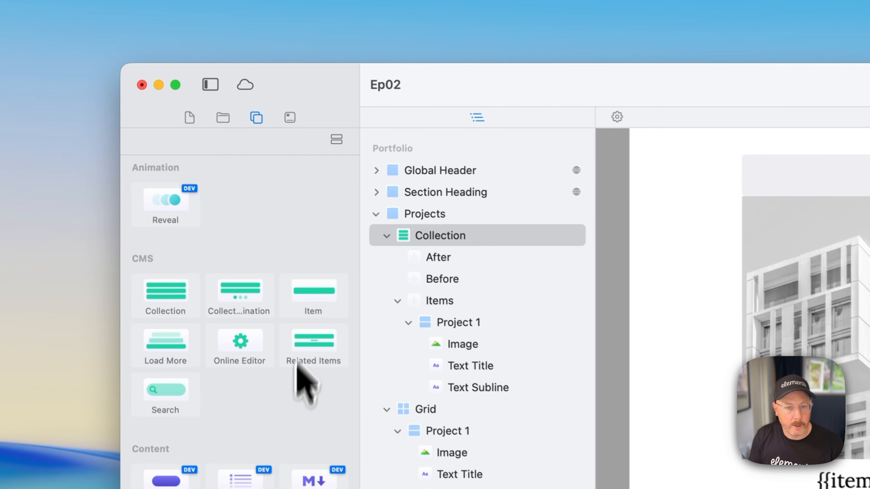
- Create a new Markdown file titled "Project 2" in the cms projects folder
{"action": "left_click", "coordinate": [103, 63]}
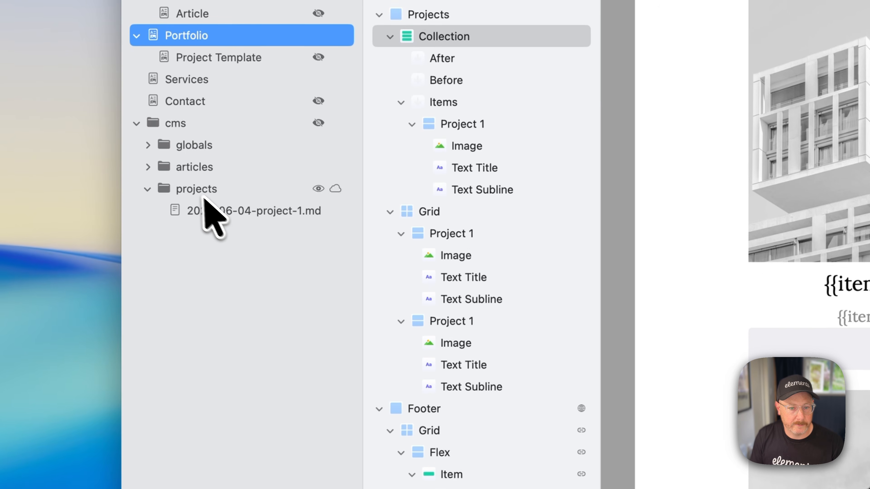
{"action": "right_click", "coordinate": [195, 321]}
{"action": "left_click", "coordinate": [245, 368]}
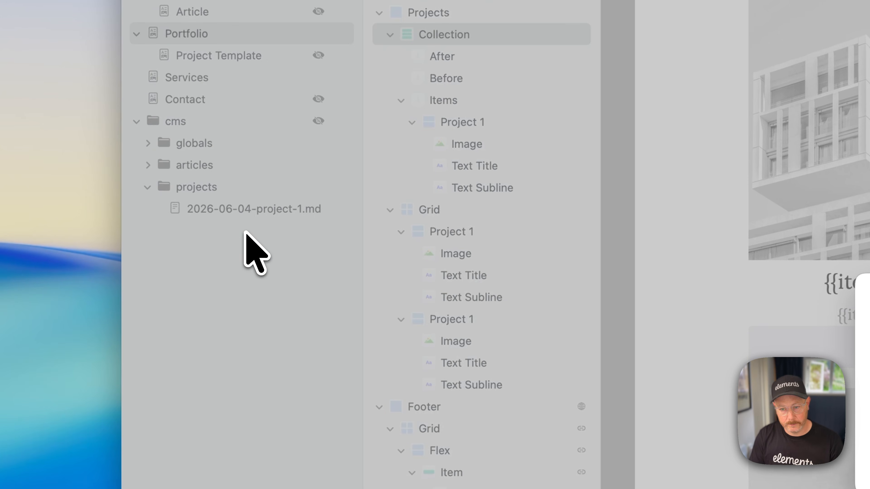
{"action": "type", "text": "Project 2"}
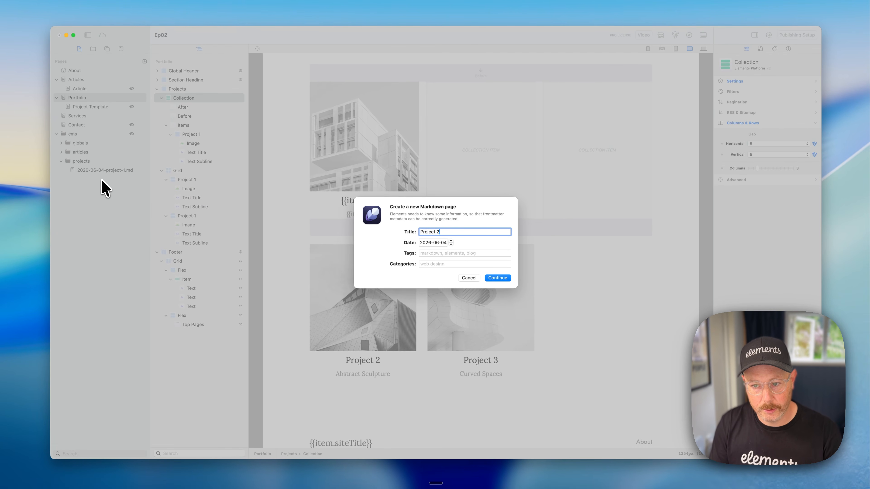
{"action": "left_click", "coordinate": [493, 277]}
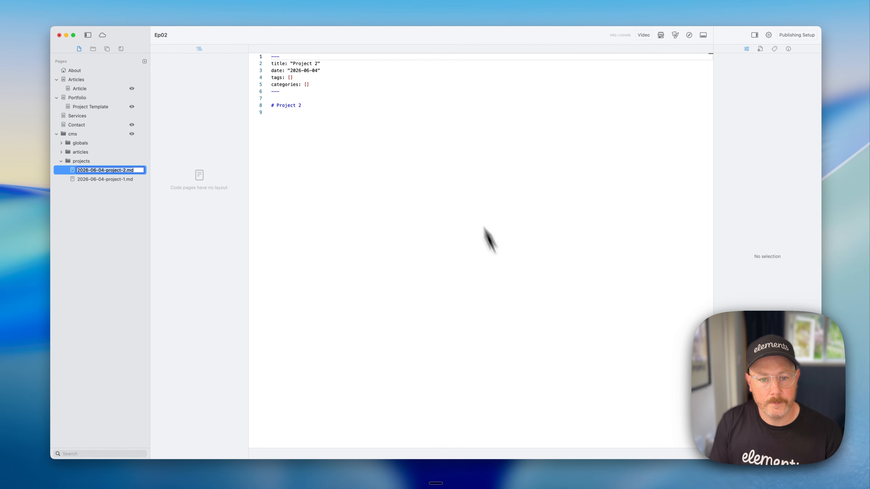
- Add type: "Abstract Sculpture" below the title in Project 2's front matter, copying the static project's subline, and preview the Portfolio page
{"action": "left_click", "coordinate": [322, 63]}
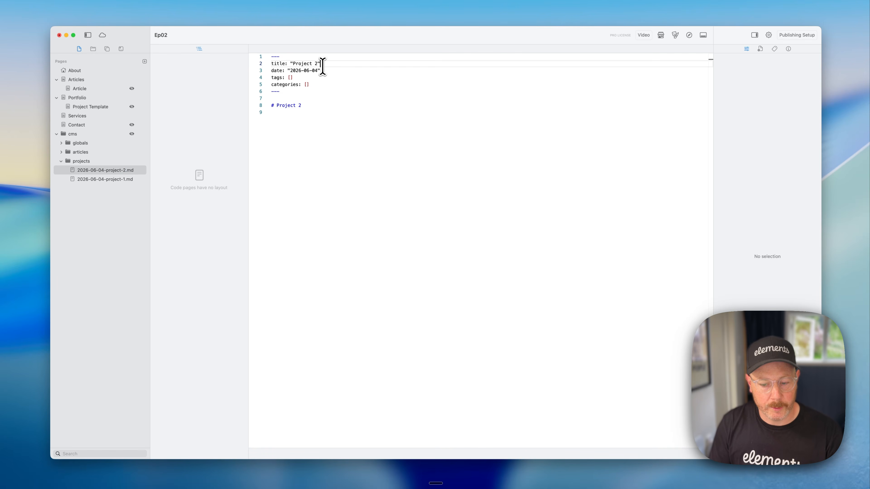
{"action": "key", "text": "Return"}
{"action": "type", "text": "type:"}
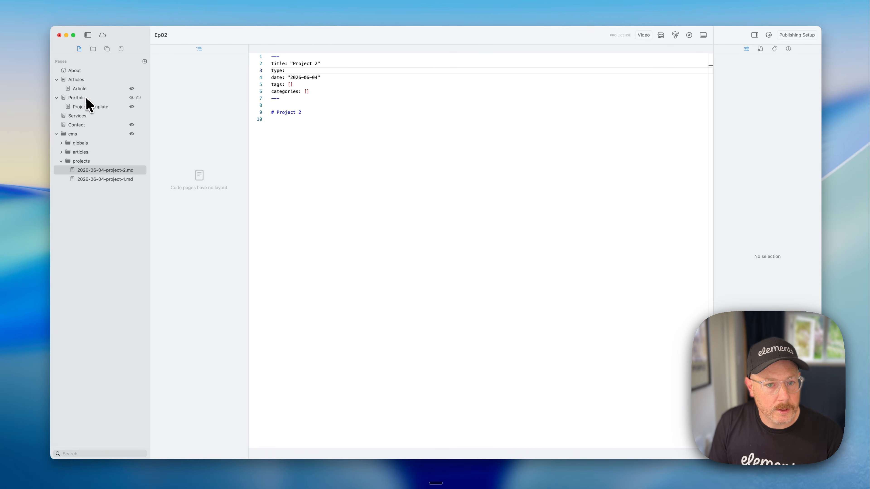
{"action": "left_click", "coordinate": [87, 99]}
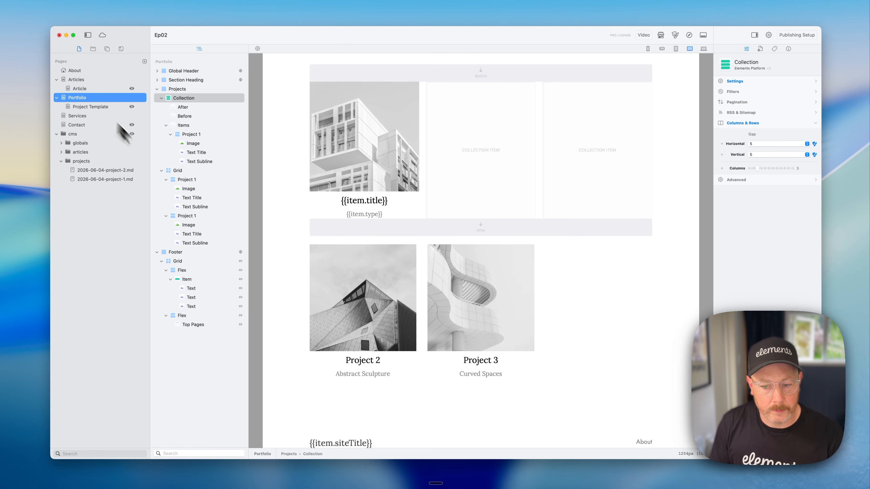
{"action": "double_click", "coordinate": [349, 373]}
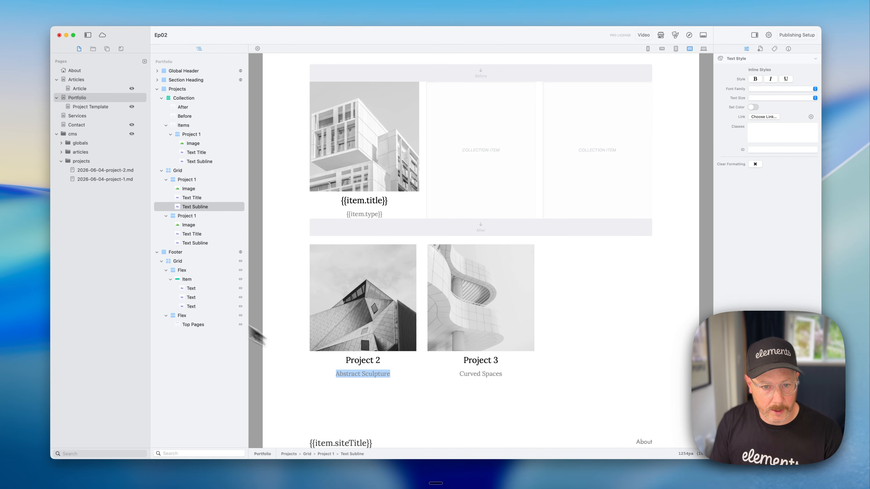
{"action": "left_click", "coordinate": [123, 170]}
{"action": "left_click", "coordinate": [293, 71]}
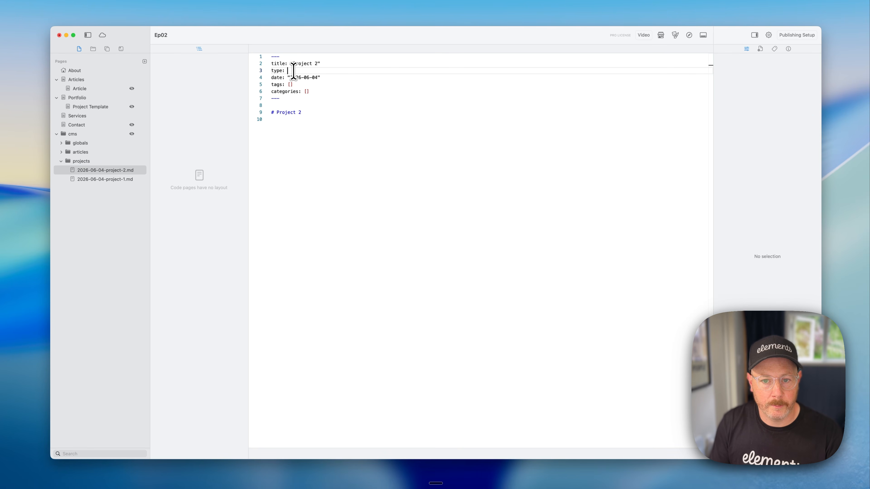
{"action": "left_click", "coordinate": [93, 98]}
{"action": "key", "text": "super+r"}
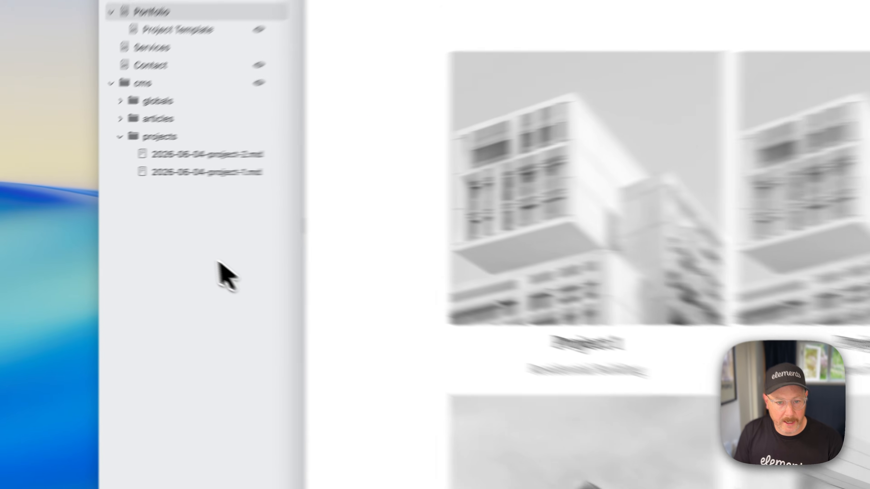
- Create another Markdown file in the cms projects folder with the title "Project 3"
{"action": "right_click", "coordinate": [158, 136]}
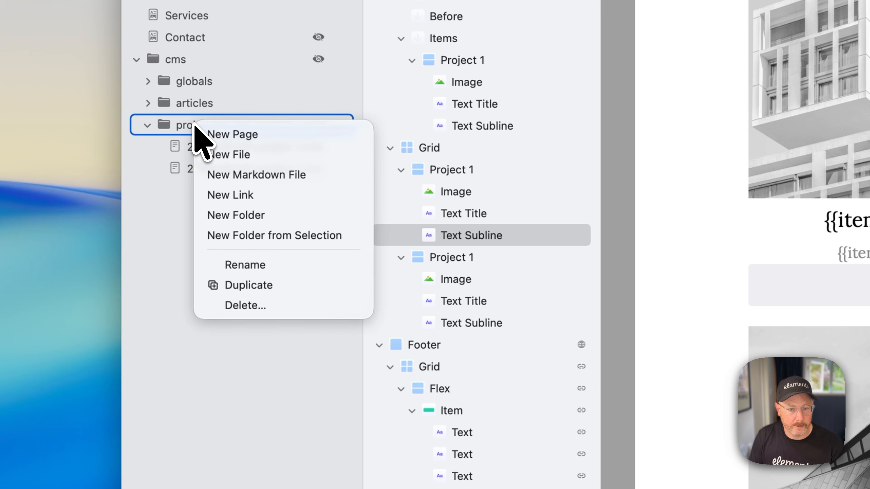
{"action": "left_click", "coordinate": [265, 174]}
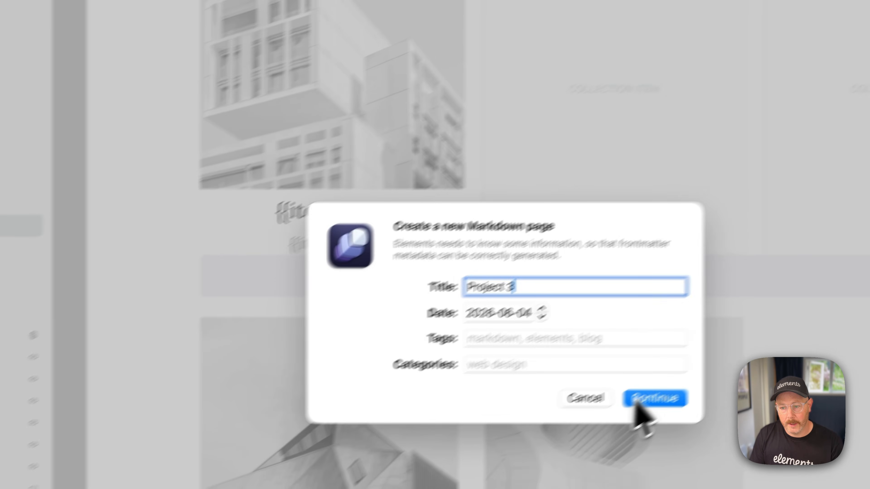
{"action": "left_click", "coordinate": [650, 399]}
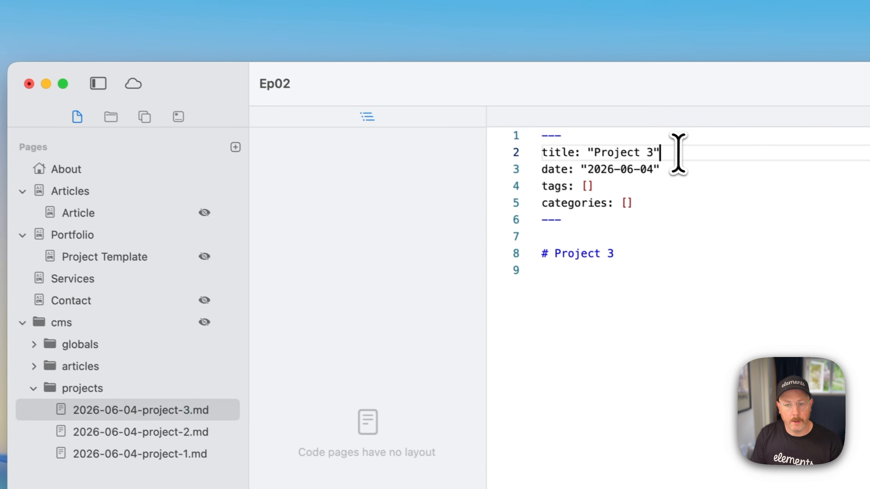
- Add type: "Curved Spaces" below the title in Project 3's front matter, matching the static project's subline
{"action": "key", "text": "Return"}
{"action": "type", "text": "type"}
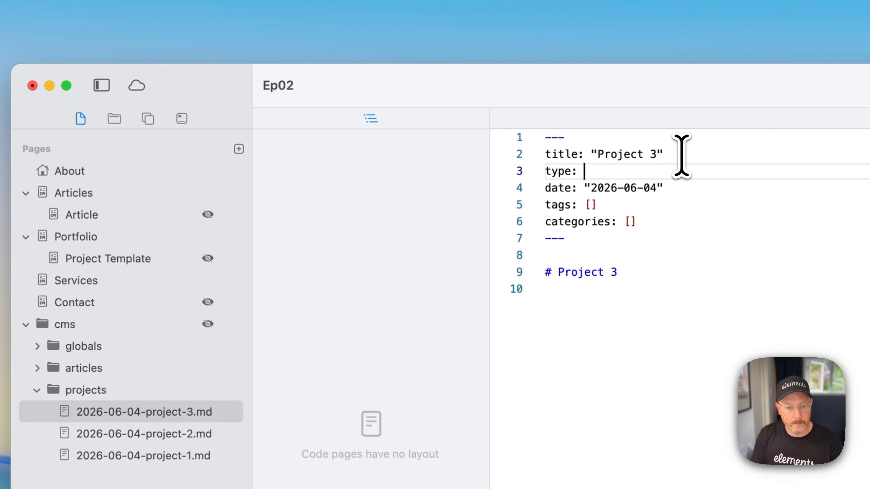
{"action": "type", "text": ":"}
{"action": "left_click", "coordinate": [77, 237]}
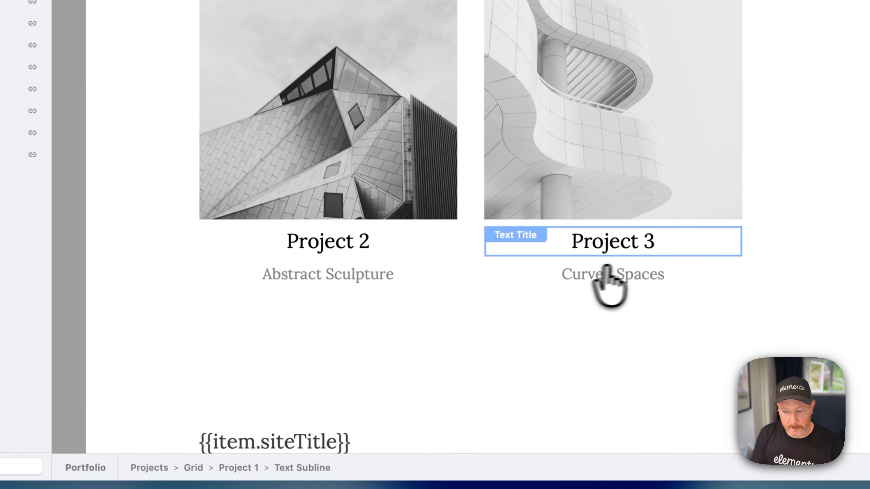
{"action": "triple_click", "coordinate": [637, 270]}
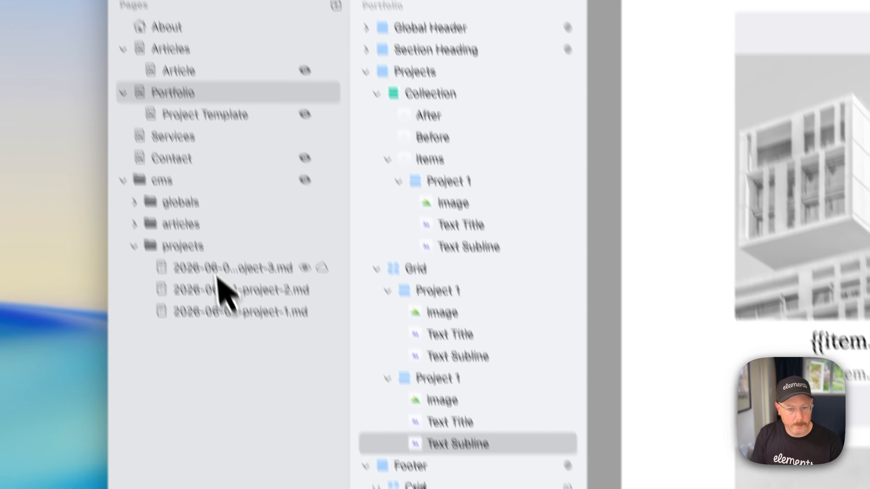
{"action": "left_click", "coordinate": [217, 271]}
{"action": "left_click", "coordinate": [652, 170]}
{"action": "type", "text": "\"Curved Spaces"}
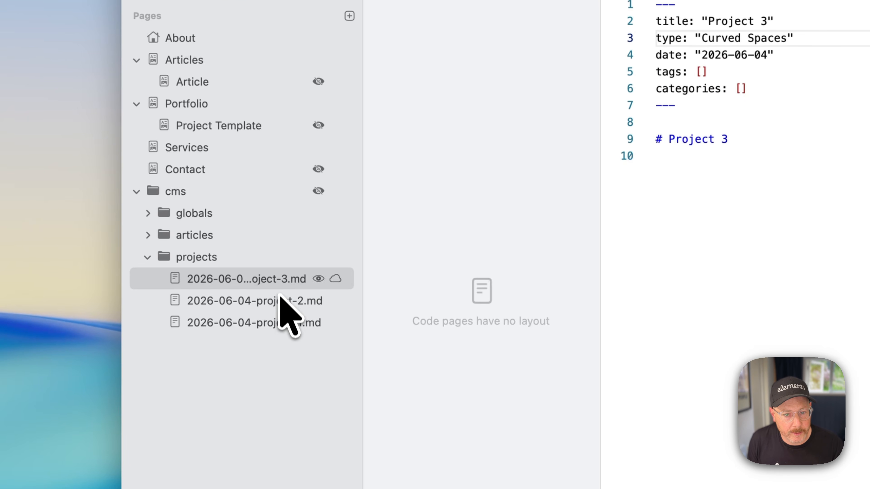
- Remove the Grid of static projects from the Portfolio page and check the Collection in the browser preview
{"action": "left_click", "coordinate": [185, 108]}
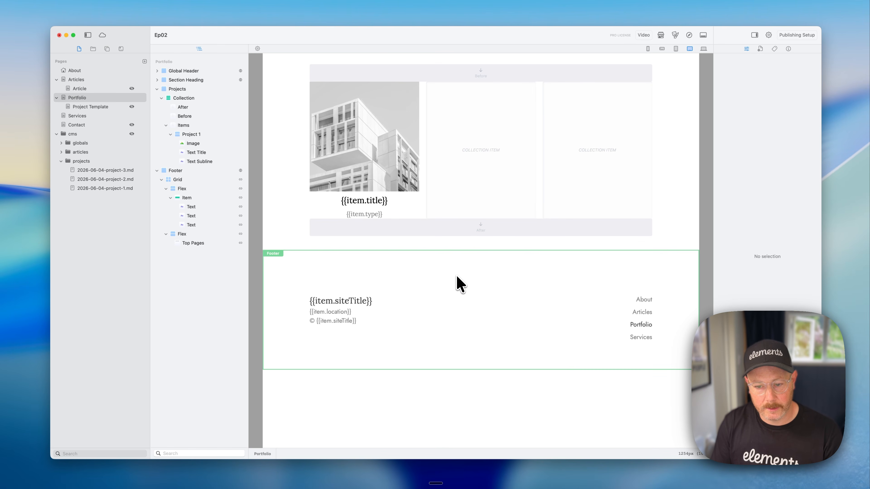
{"action": "key", "text": "super+Tab"}
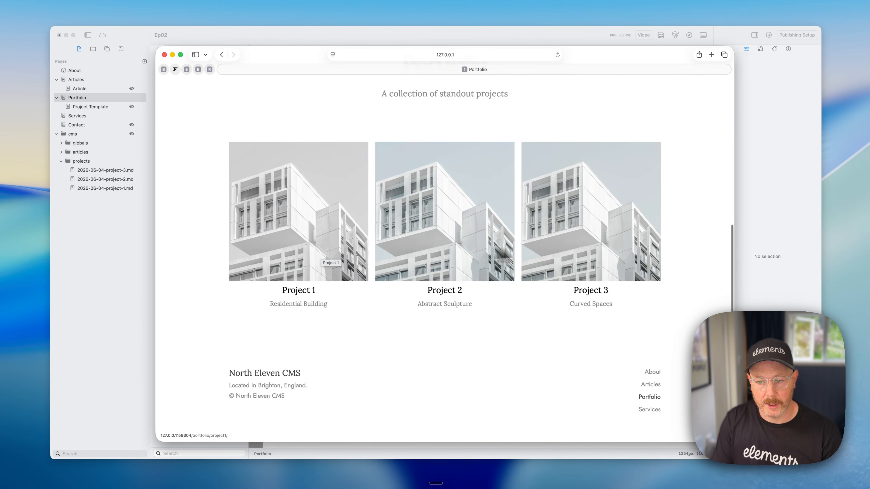
{"action": "scroll", "coordinate": [484, 149], "scroll_direction": "up", "scroll_amount": 3}
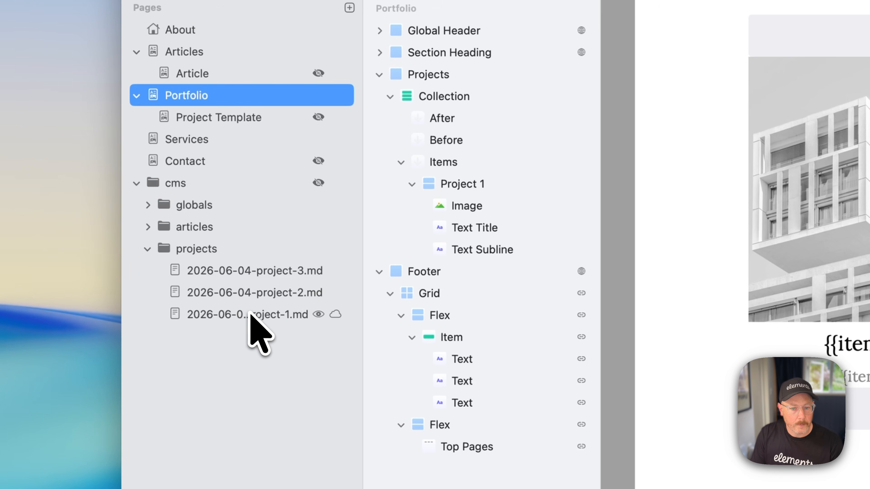
- Add an image property with a nested src key after categories in Project 1's front matter
{"action": "left_click", "coordinate": [104, 188]}
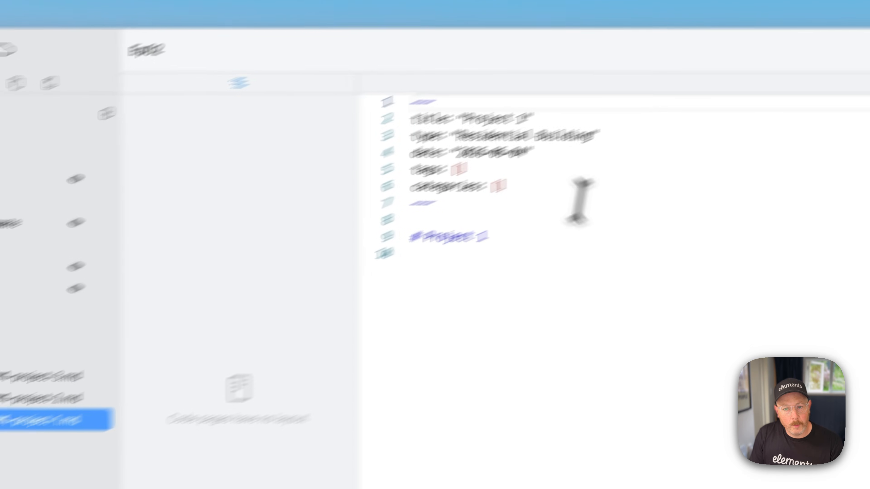
{"action": "left_click", "coordinate": [813, 86]}
{"action": "key", "text": "Return"}
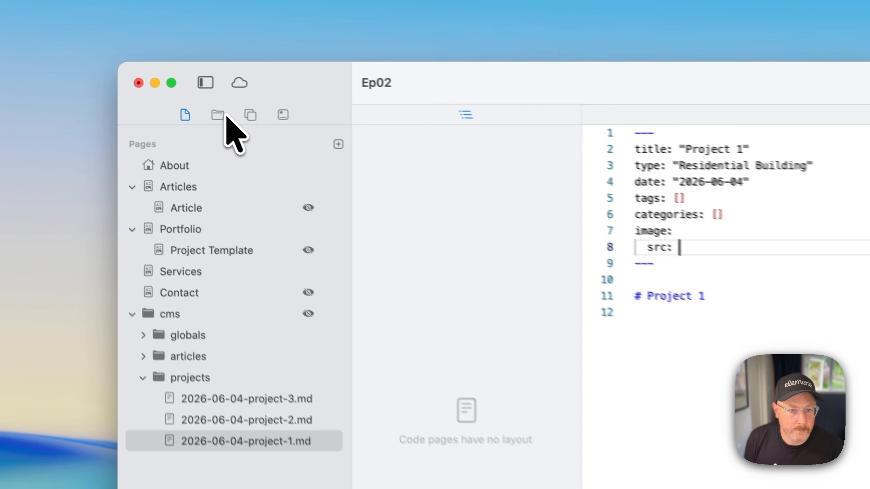
- Preview kimon-maritz-unsplash.jpg, tobias-keller-unsplash.jpg and jayden-chong-unsplash.jpg in the images resources folder
{"action": "left_click", "coordinate": [93, 49]}
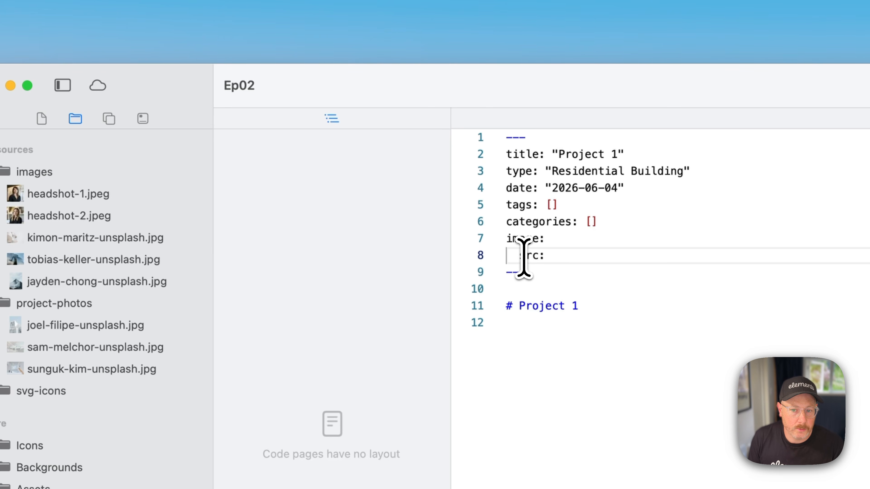
{"action": "left_click_drag", "start_coordinate": [673, 256], "coordinate": [715, 256]}
{"action": "left_click", "coordinate": [716, 256]}
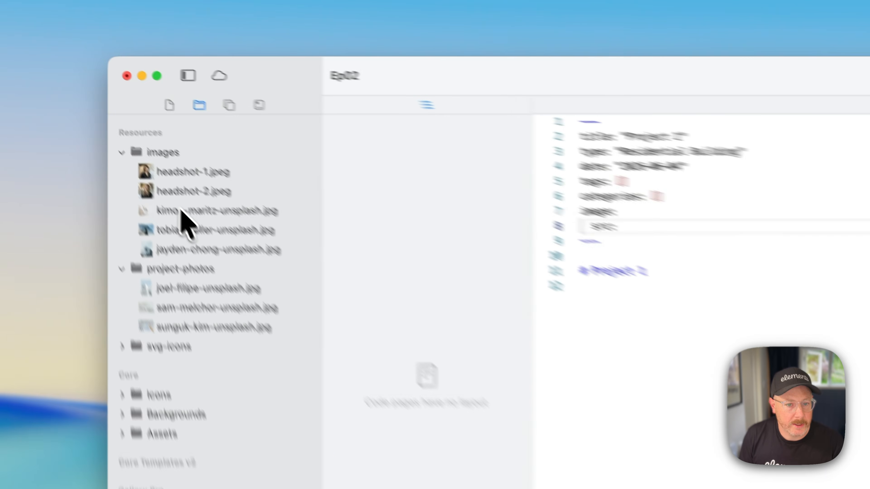
{"action": "left_click", "coordinate": [82, 98]}
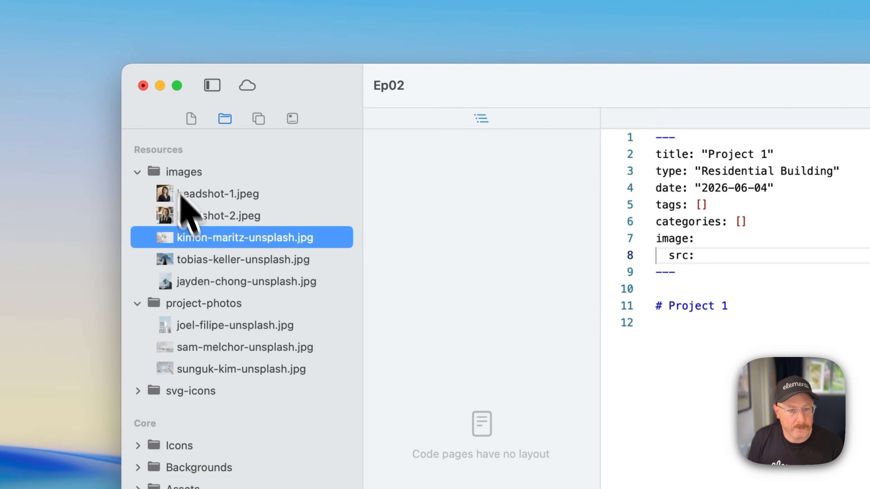
{"action": "key", "text": "space"}
{"action": "key", "text": "space"}
{"action": "left_click", "coordinate": [198, 257]}
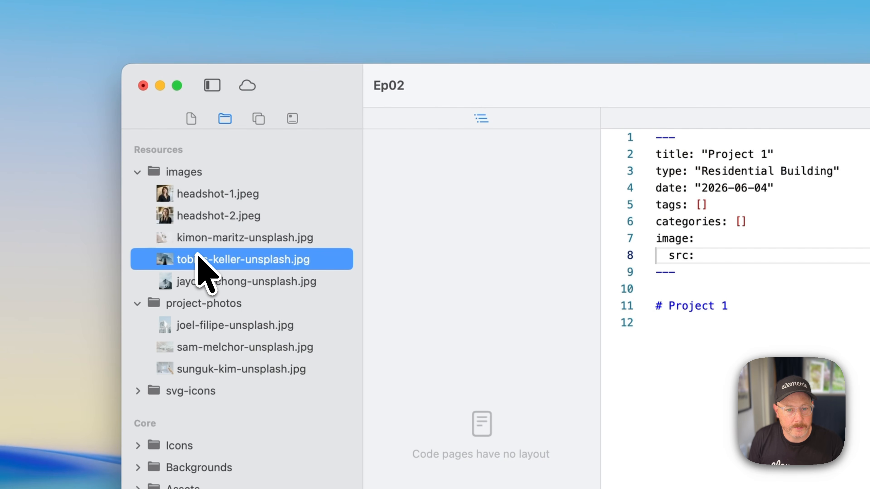
{"action": "key", "text": "space"}
{"action": "key", "text": "space"}
{"action": "left_click", "coordinate": [197, 280]}
{"action": "key", "text": "space"}
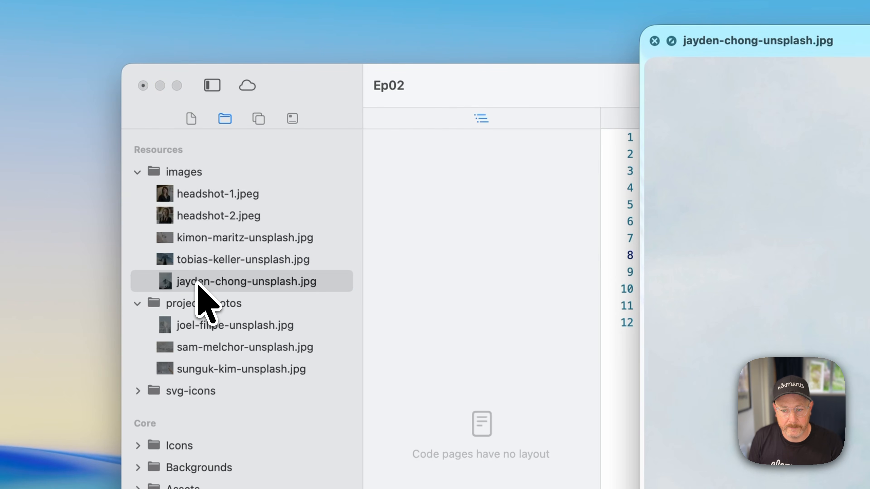
{"action": "key", "text": "space"}
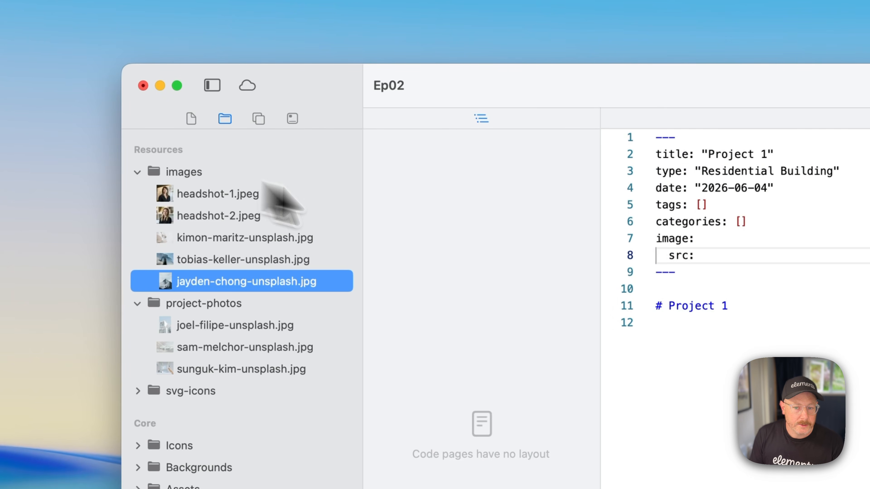
- Set the image src in Project 1's front matter to /images/jayden-chong-unsplash.jpg
{"action": "left_click", "coordinate": [718, 255]}
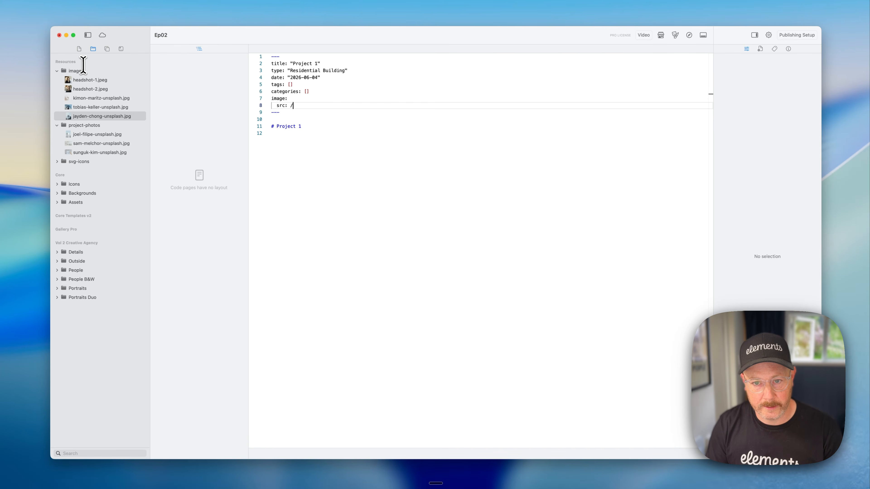
{"action": "type", "text": "images"}
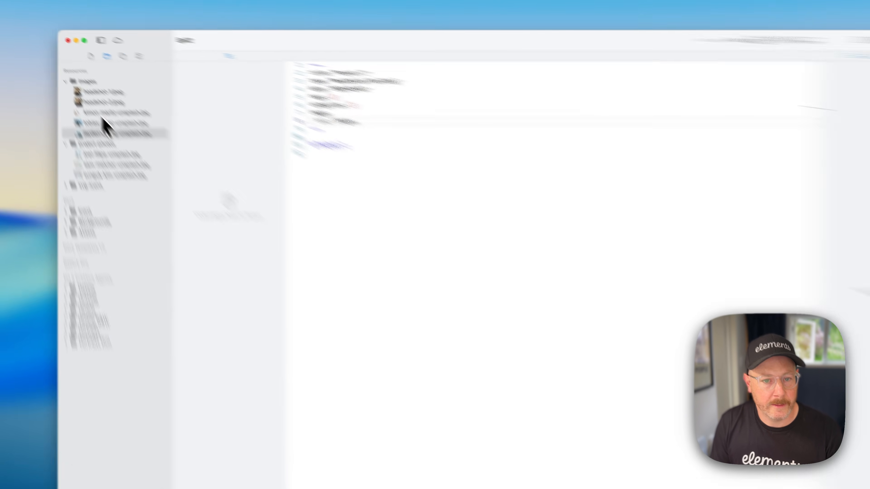
{"action": "left_click", "coordinate": [86, 98]}
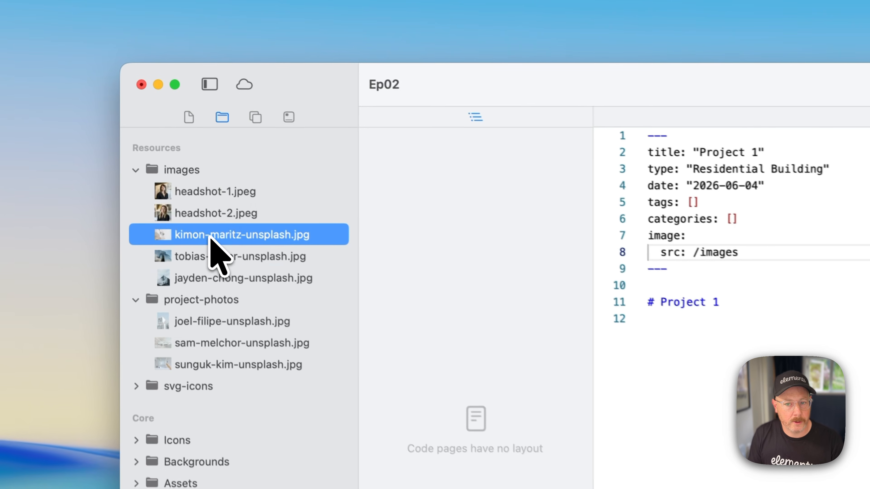
{"action": "left_click", "coordinate": [87, 107]}
{"action": "left_click", "coordinate": [218, 281]}
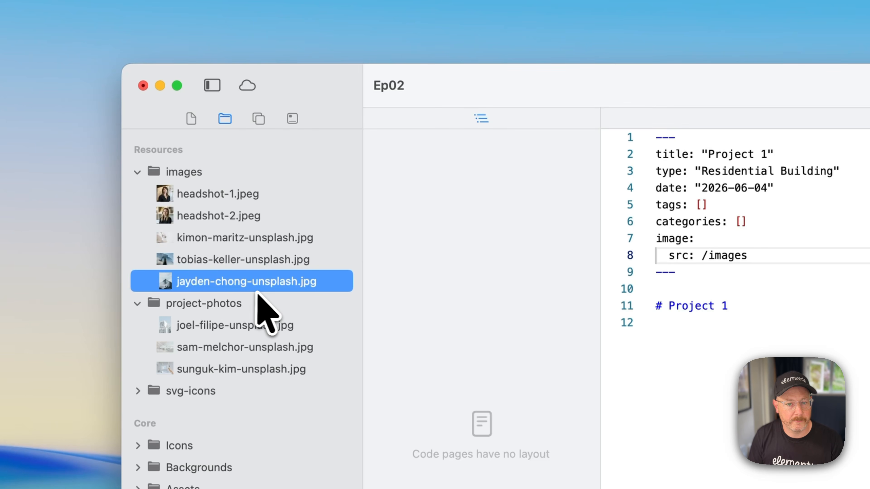
{"action": "key", "text": "Return"}
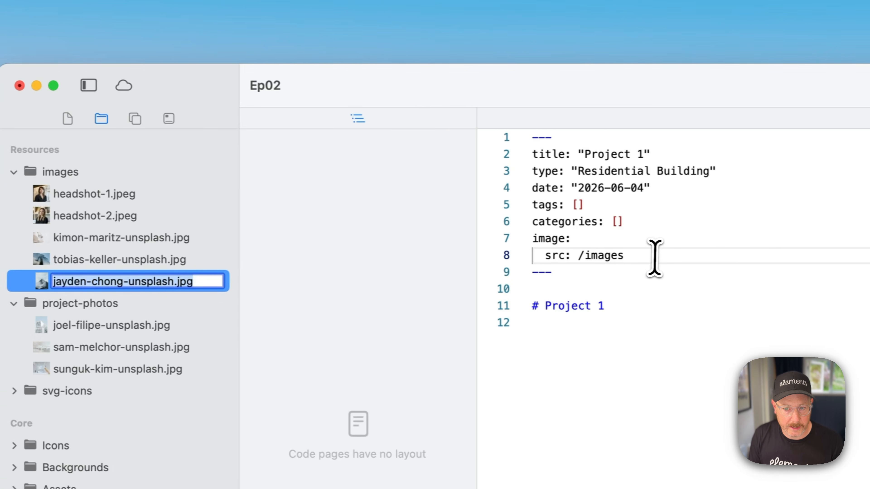
{"action": "left_click", "coordinate": [654, 257]}
{"action": "type", "text": "/"}
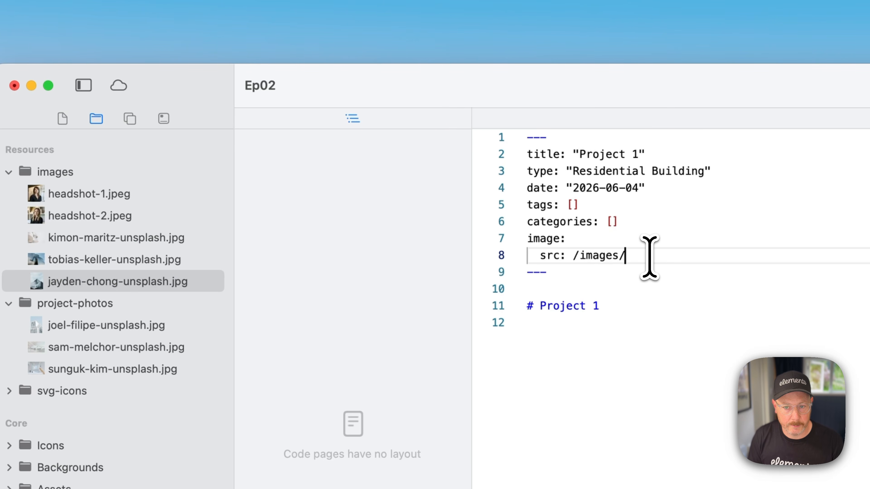
{"action": "type", "text": "jayden-chong-unsplash.jpg"}
- Copy Project 1's image property with its src line into Project 2's front matter, below categories
{"action": "left_click_drag", "start_coordinate": [766, 256], "coordinate": [470, 239]}
{"action": "key", "text": "super+c"}
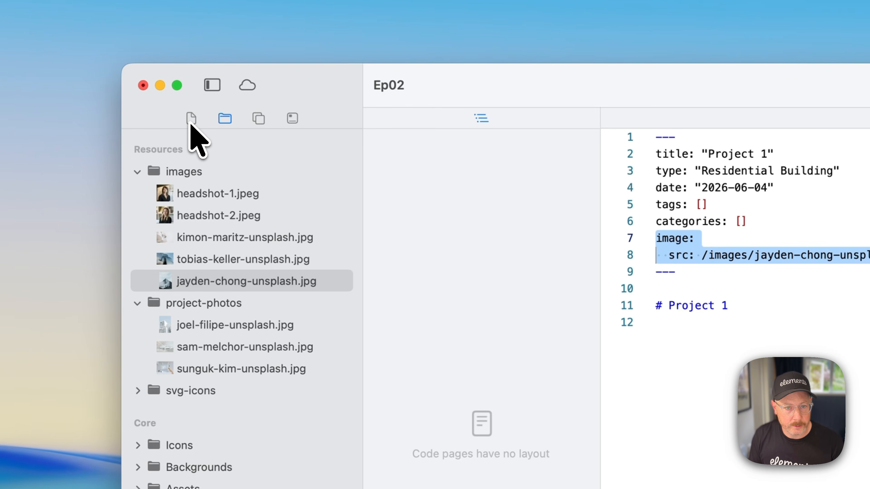
{"action": "left_click", "coordinate": [191, 119]}
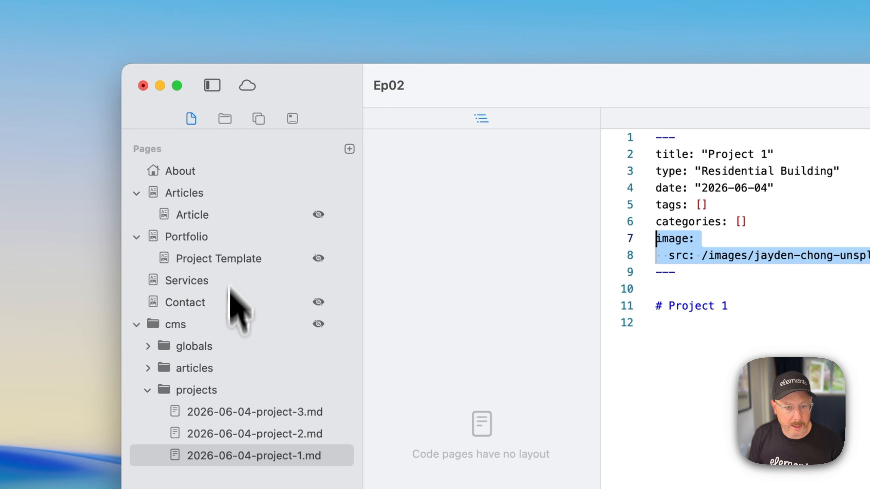
{"action": "left_click", "coordinate": [221, 432]}
{"action": "left_click", "coordinate": [792, 222]}
{"action": "key", "text": "Return"}
{"action": "key", "text": "super+v"}
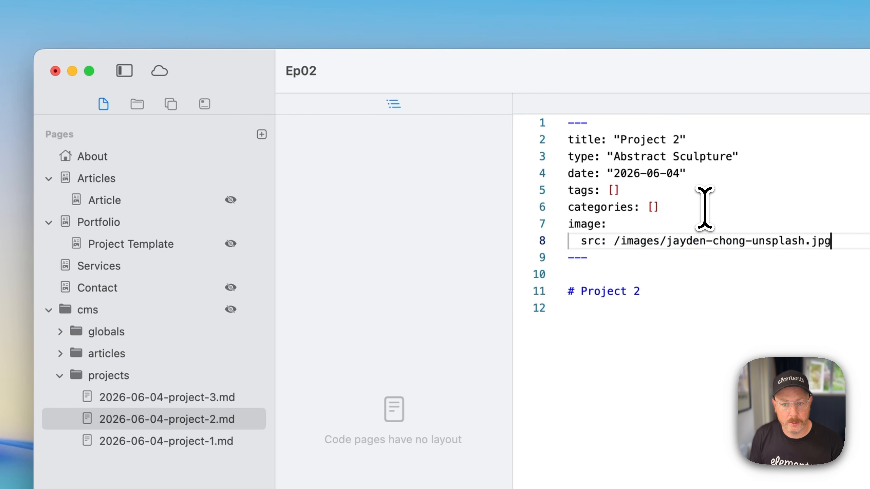
- Paste the same image property with its src line below categories in Project 3's front matter
{"action": "left_click", "coordinate": [219, 397]}
{"action": "left_click", "coordinate": [825, 122]}
{"action": "key", "text": "Return"}
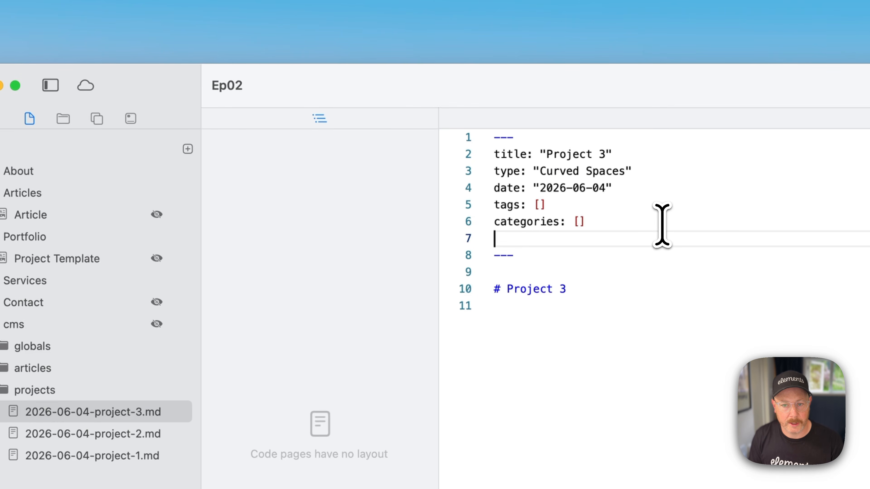
{"action": "key", "text": "super+v"}
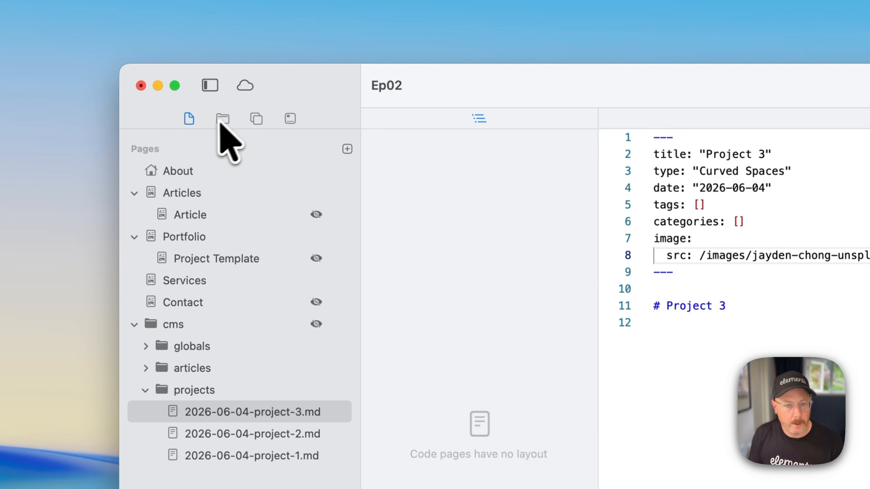
- Replace the file name in Project 3's image src with kimon-maritz-unsplash.jpg, copied from the images resources folder
{"action": "left_click", "coordinate": [63, 119]}
{"action": "left_click", "coordinate": [209, 240]}
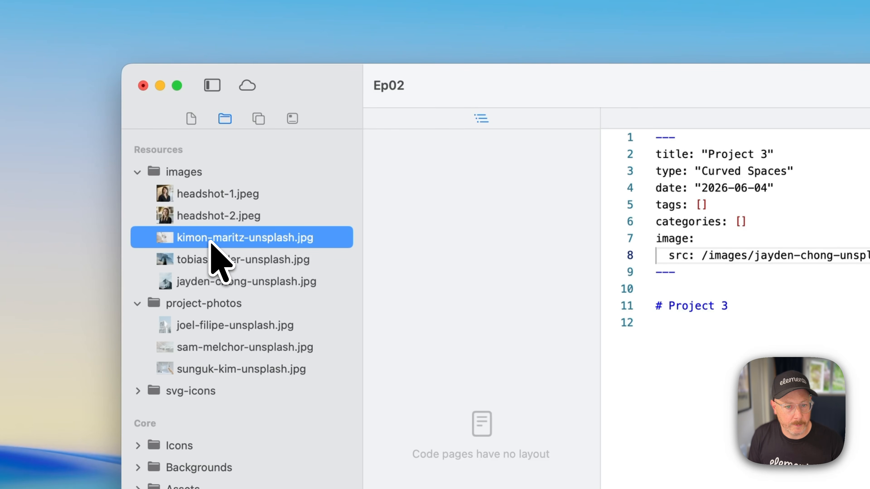
{"action": "key", "text": "space"}
{"action": "key", "text": "space"}
{"action": "key", "text": "Return"}
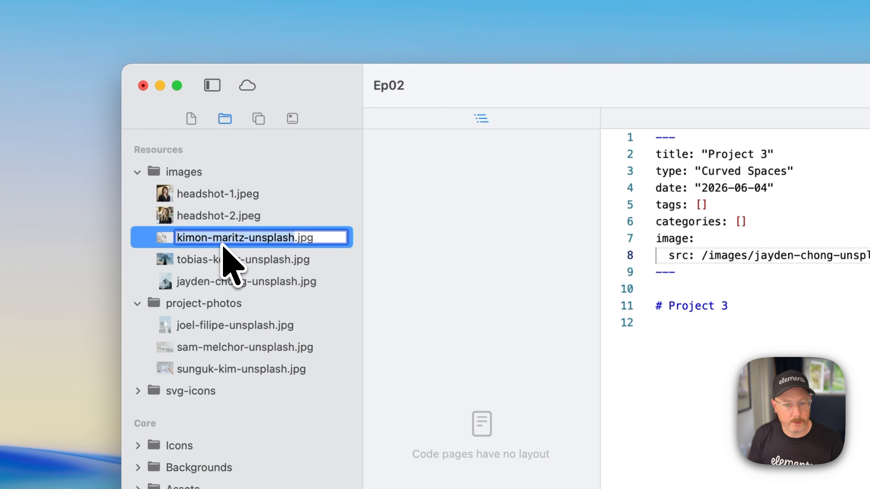
{"action": "key", "text": "super+a"}
{"action": "key", "text": "super+c"}
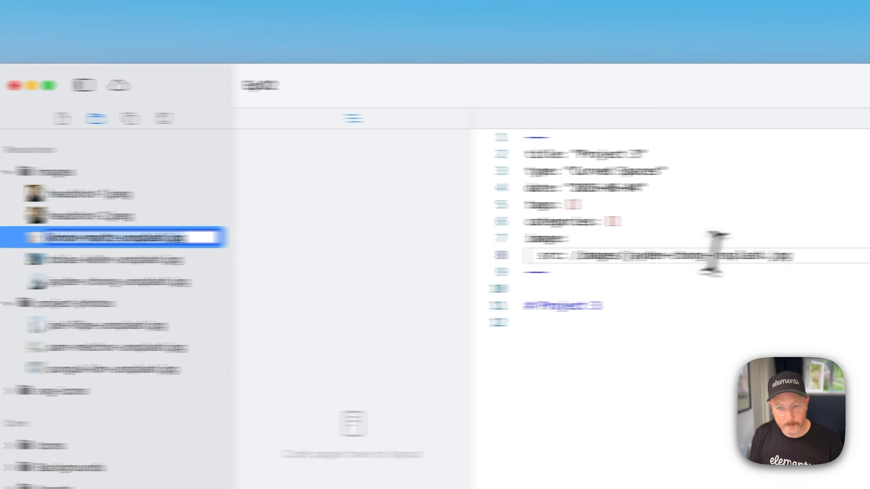
{"action": "left_click", "coordinate": [867, 255]}
{"action": "left_click_drag", "start_coordinate": [697, 259], "coordinate": [523, 262]}
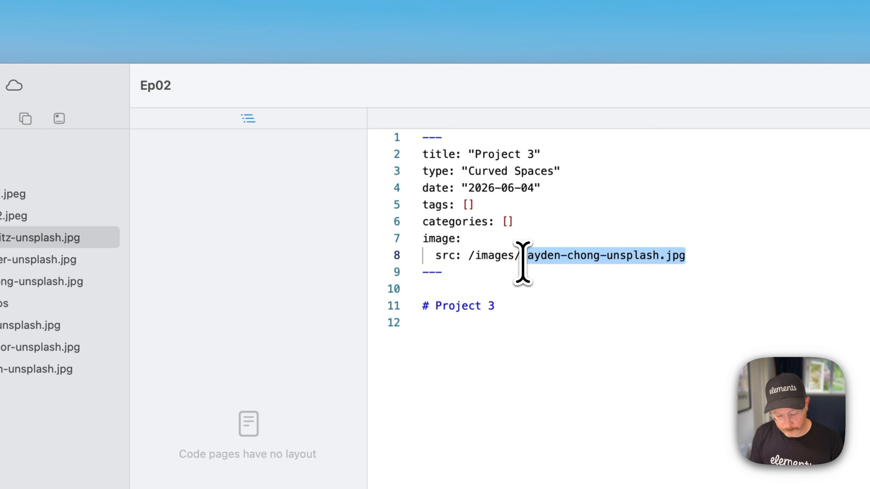
{"action": "key", "text": "super+v"}
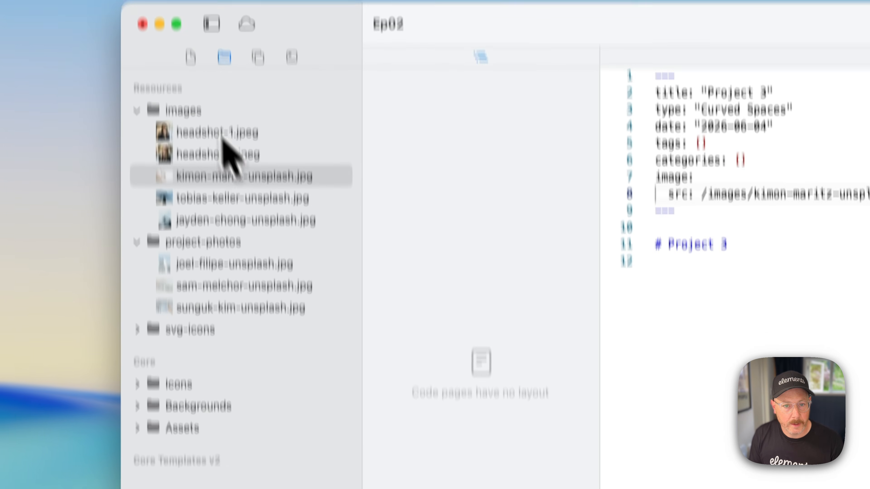
- Replace the file name in Project 2's image src with tobias-keller-unsplash.jpg, copied from the images resources folder
{"action": "left_click", "coordinate": [191, 120]}
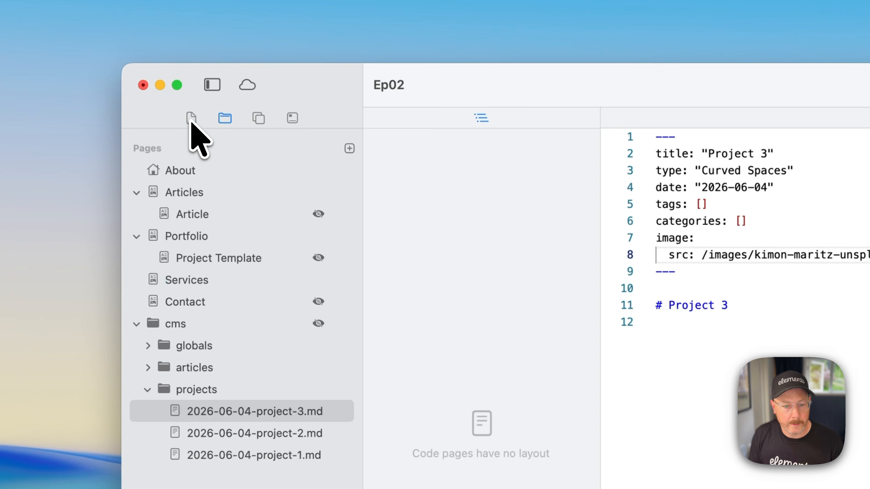
{"action": "left_click", "coordinate": [229, 438]}
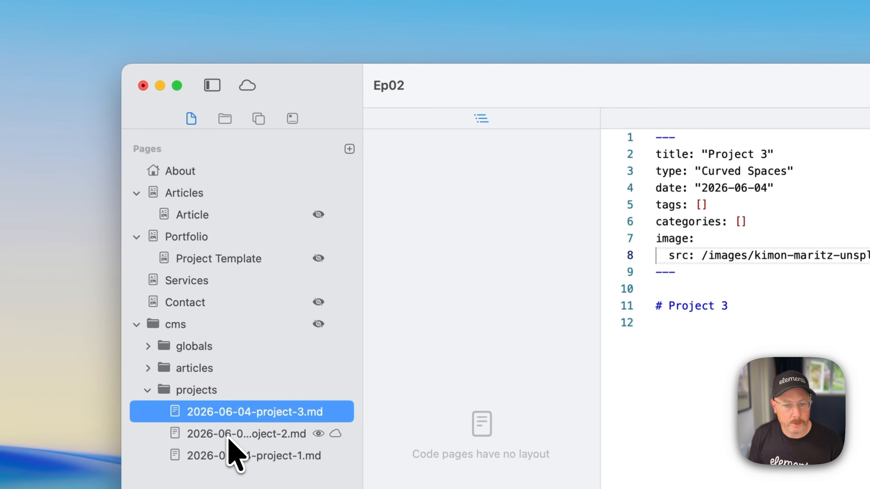
{"action": "left_click", "coordinate": [231, 120]}
{"action": "left_click", "coordinate": [202, 261]}
{"action": "left_click", "coordinate": [200, 262]}
{"action": "key", "text": "super+c"}
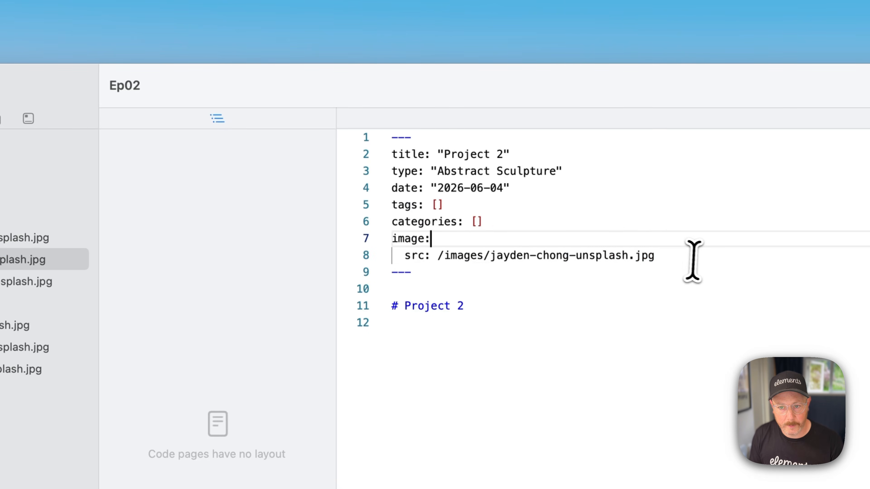
{"action": "left_click_drag", "start_coordinate": [869, 255], "coordinate": [752, 255]}
{"action": "key", "text": "super+v"}
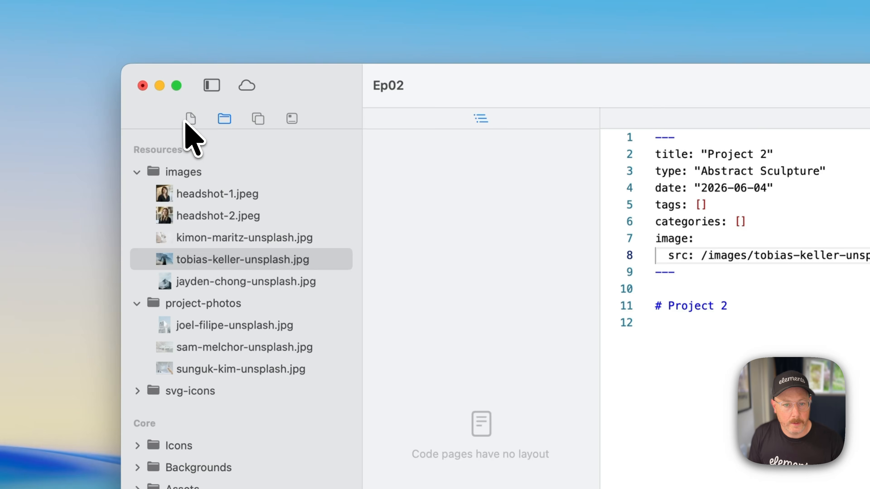
- Open the Portfolio page and check the project images in the reloaded browser preview
{"action": "left_click", "coordinate": [192, 118]}
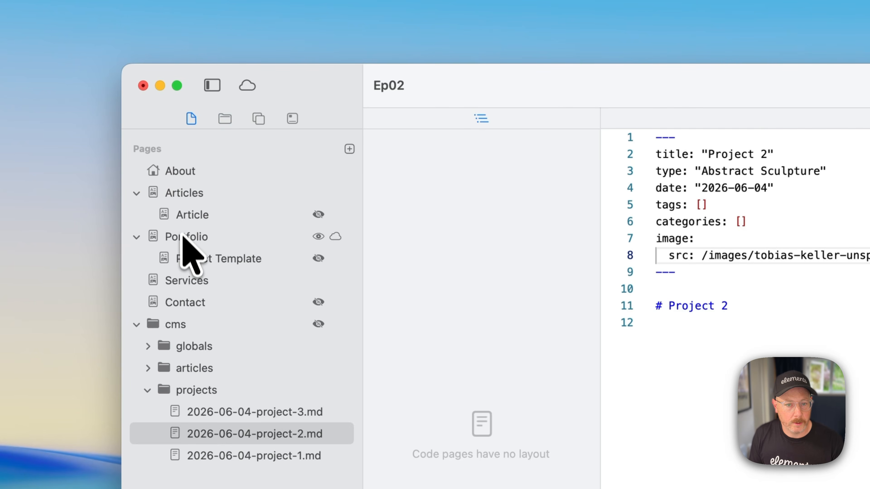
{"action": "left_click", "coordinate": [187, 236]}
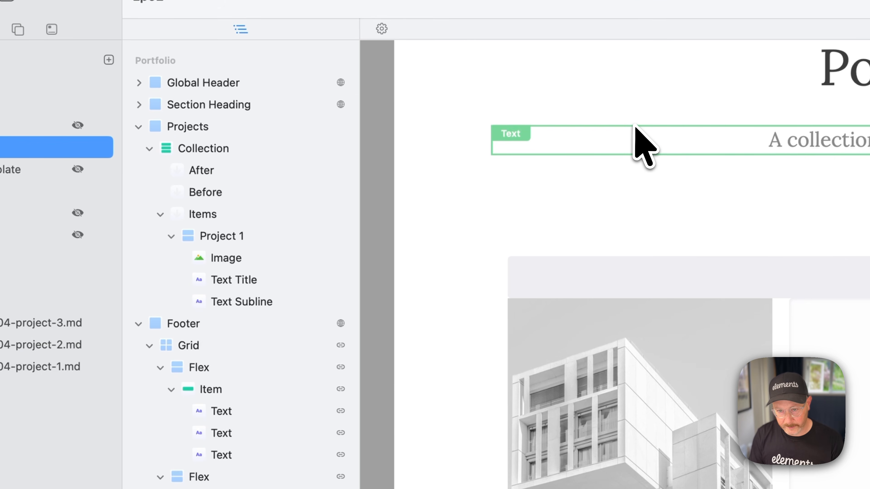
{"action": "key", "text": "super+Tab"}
{"action": "key", "text": "super+r"}
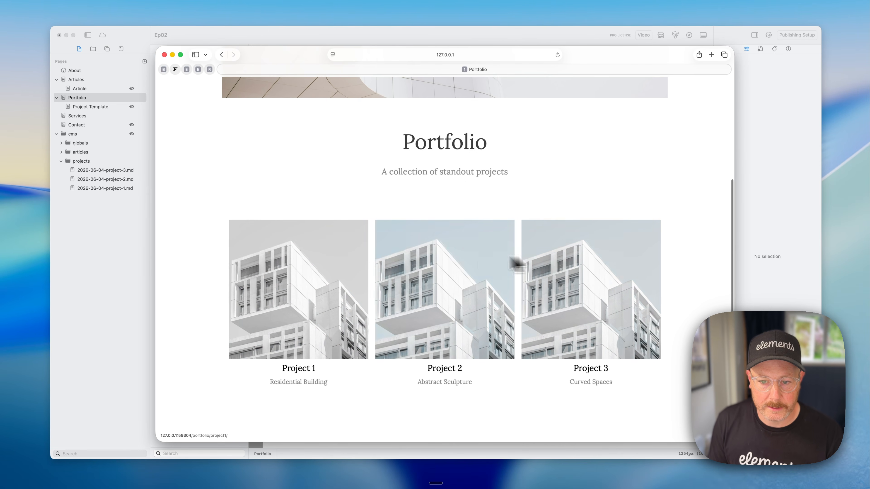
{"action": "key", "text": "super+Tab"}
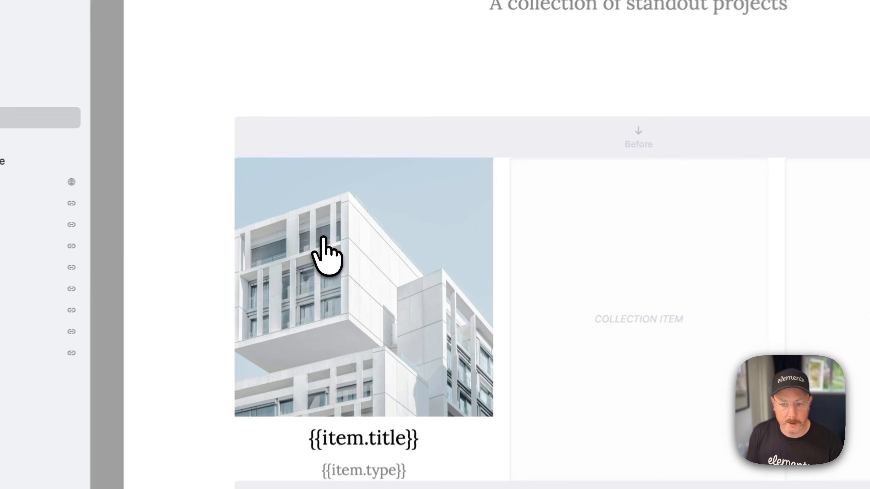
- Set the Collection item's Image to the CMS type with the field {{item.image.src}} and preview the Portfolio page in the browser
{"action": "left_click", "coordinate": [349, 200]}
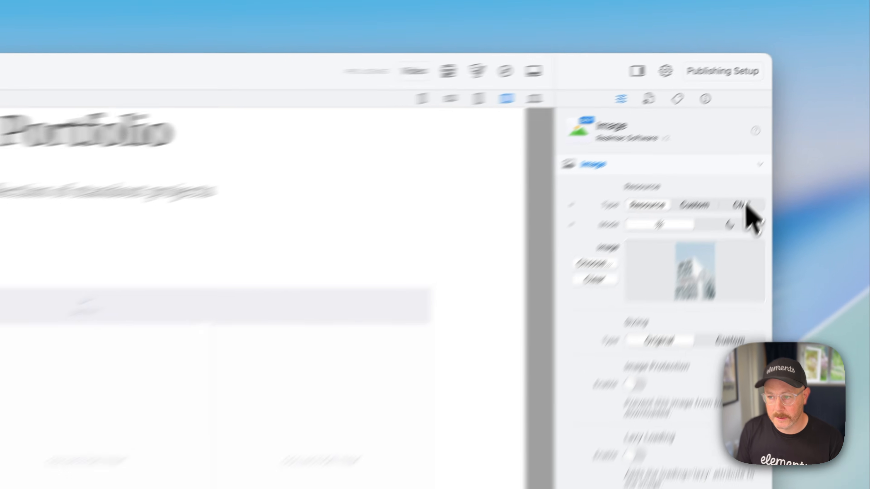
{"action": "left_click", "coordinate": [812, 103]}
{"action": "left_click", "coordinate": [574, 293]}
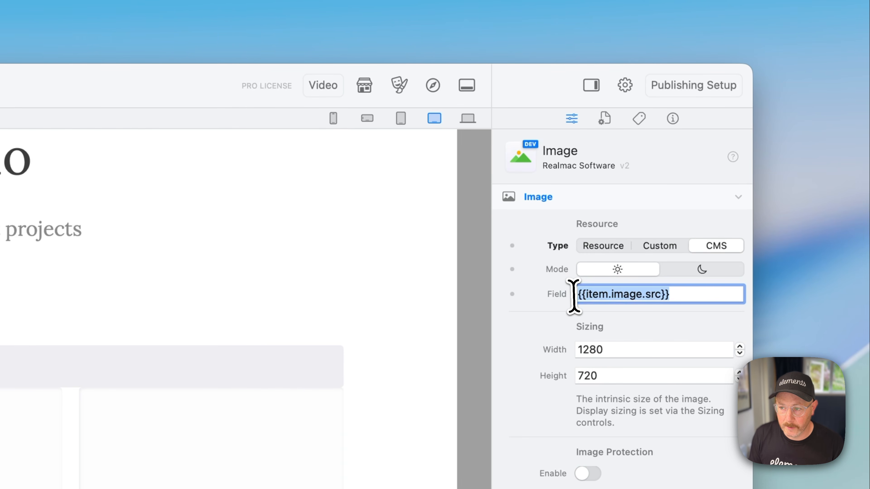
{"action": "left_click", "coordinate": [630, 293]}
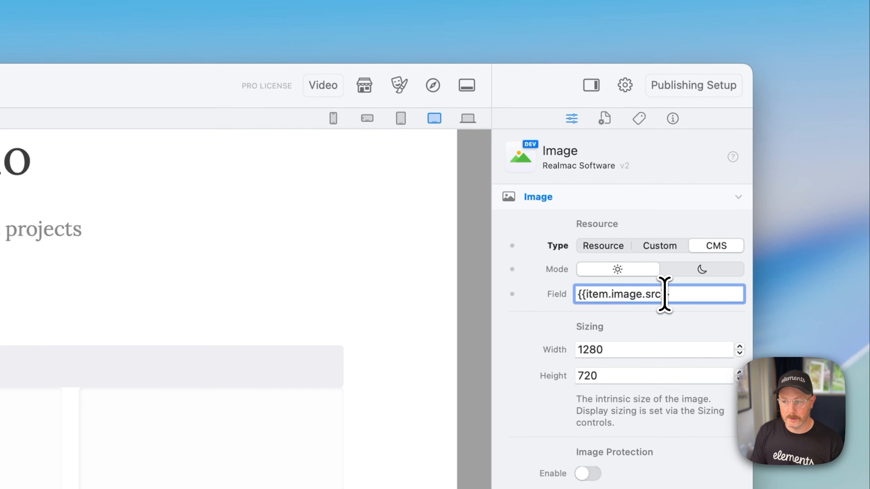
{"action": "left_click_drag", "start_coordinate": [641, 293], "coordinate": [612, 293]}
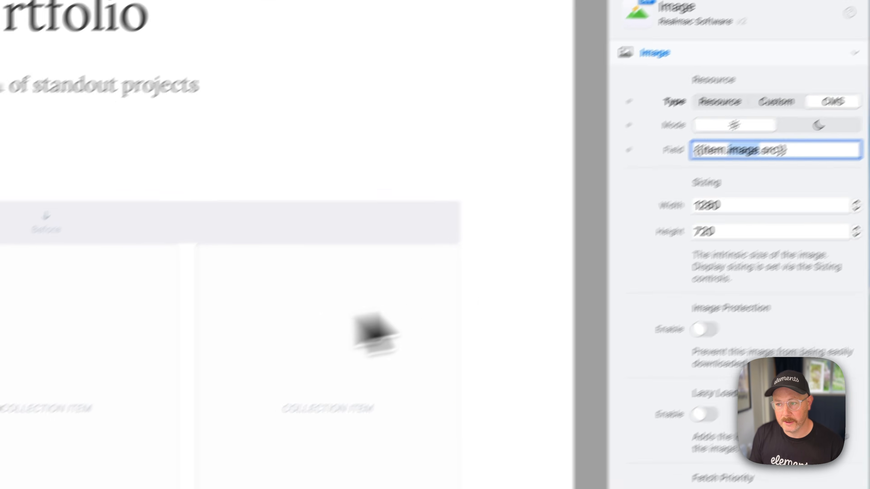
{"action": "left_click", "coordinate": [692, 36]}
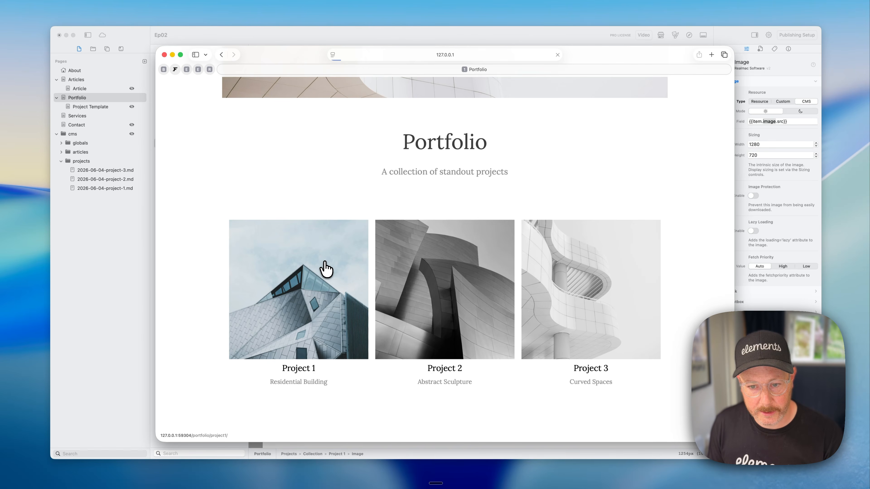
- Open the project links from the Portfolio page in the browser preview and examine the page each one leads to
{"action": "left_click", "coordinate": [326, 268]}
{"action": "scroll", "coordinate": [354, 239], "scroll_direction": "down", "scroll_amount": 5}
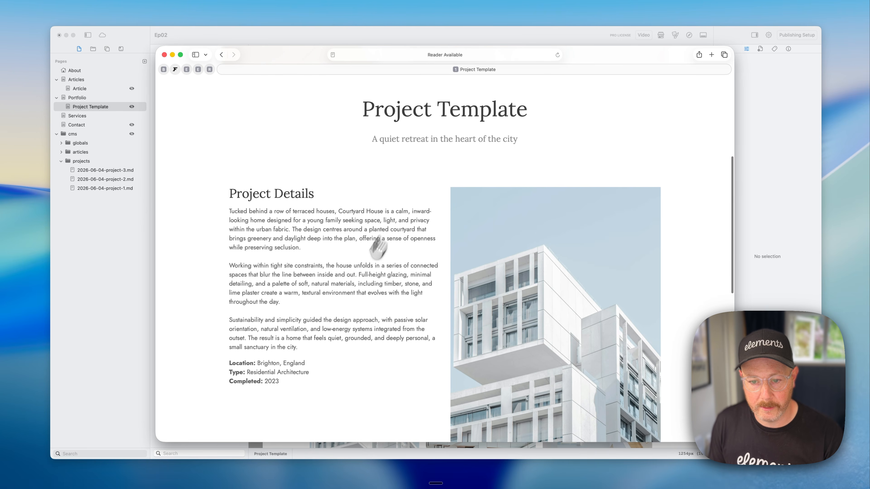
{"action": "scroll", "coordinate": [378, 247], "scroll_direction": "down", "scroll_amount": 4}
{"action": "scroll", "coordinate": [376, 216], "scroll_direction": "up", "scroll_amount": 8}
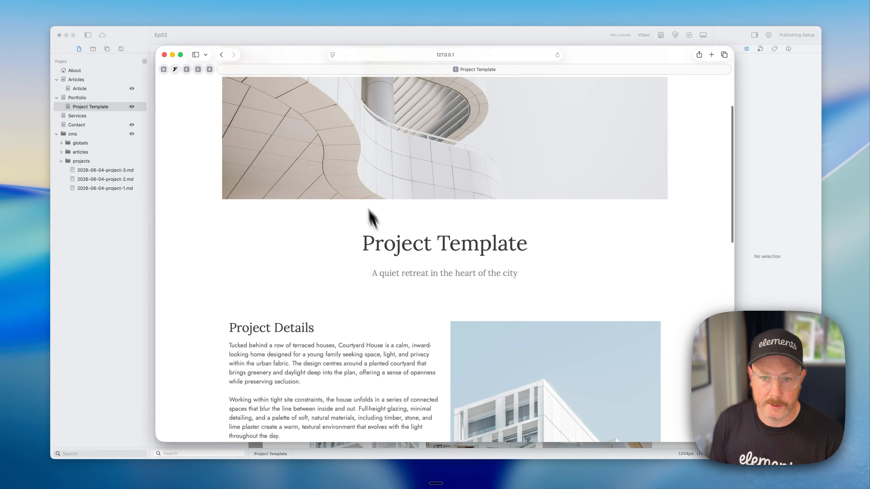
{"action": "left_click", "coordinate": [224, 58]}
{"action": "left_click", "coordinate": [424, 267]}
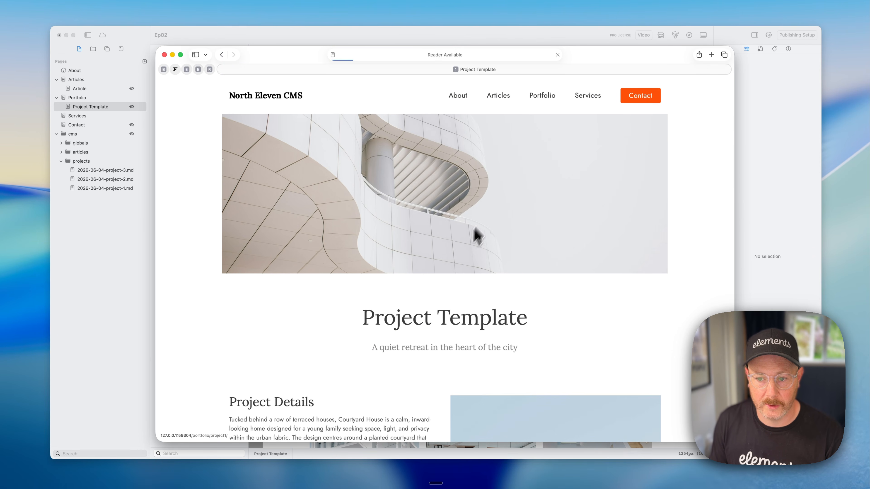
{"action": "left_click_drag", "start_coordinate": [362, 312], "coordinate": [465, 310]}
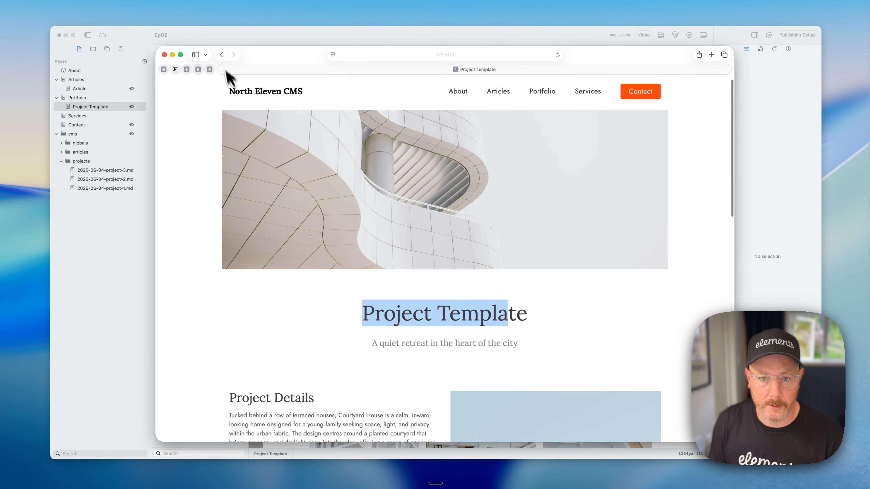
{"action": "left_click", "coordinate": [222, 55]}
{"action": "left_click", "coordinate": [571, 290]}
{"action": "scroll", "coordinate": [441, 308], "scroll_direction": "down", "scroll_amount": 4}
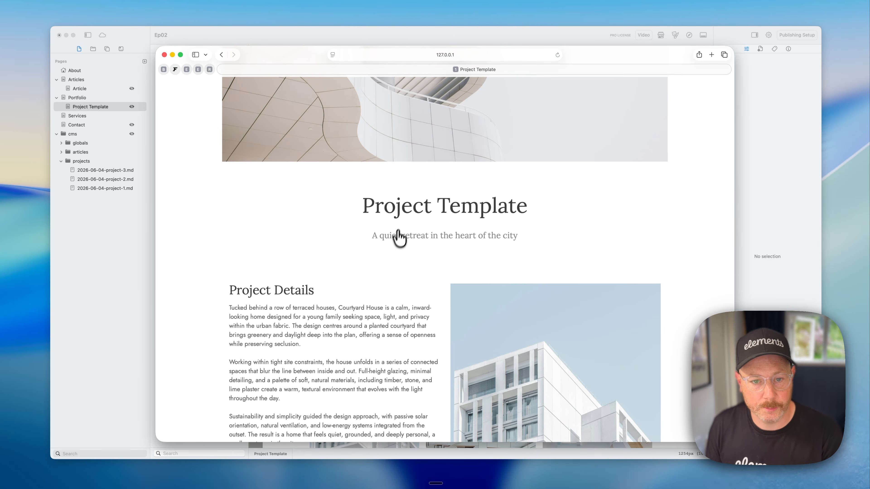
- Set the Item Template of the Portfolio page's Collection to the Project Template page
{"action": "left_click", "coordinate": [82, 106]}
{"action": "left_click", "coordinate": [84, 98]}
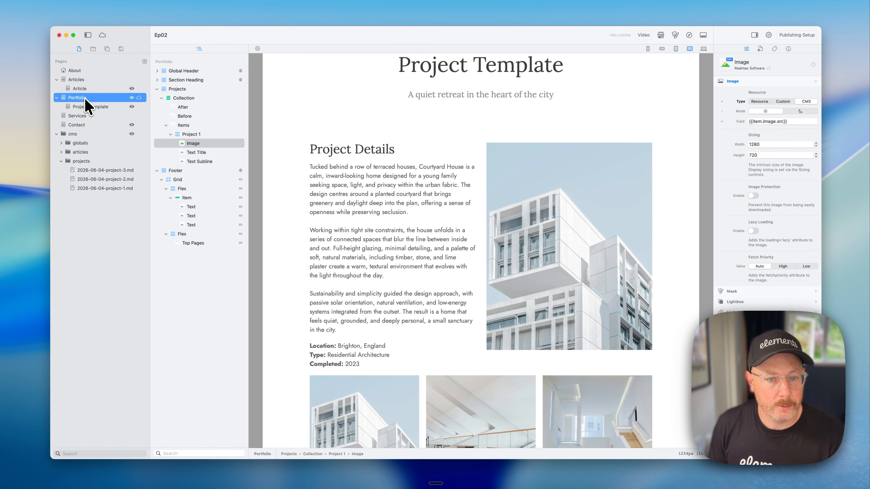
{"action": "left_click", "coordinate": [171, 99]}
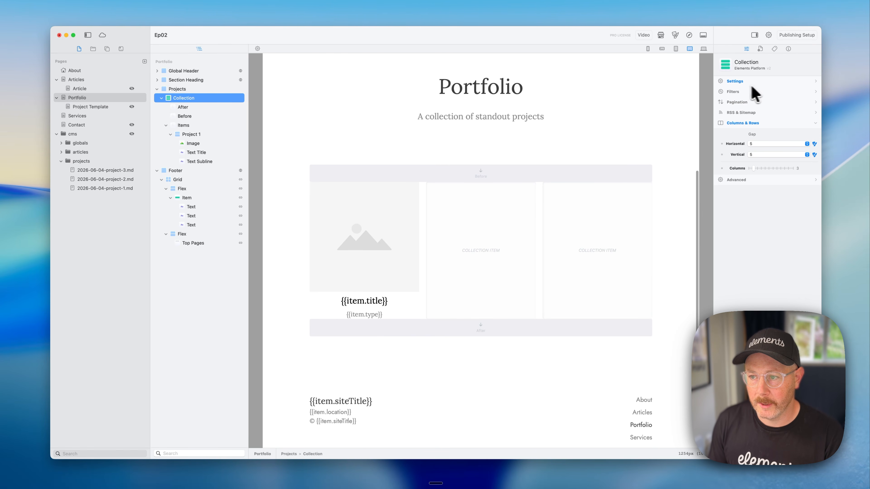
{"action": "left_click", "coordinate": [738, 81]}
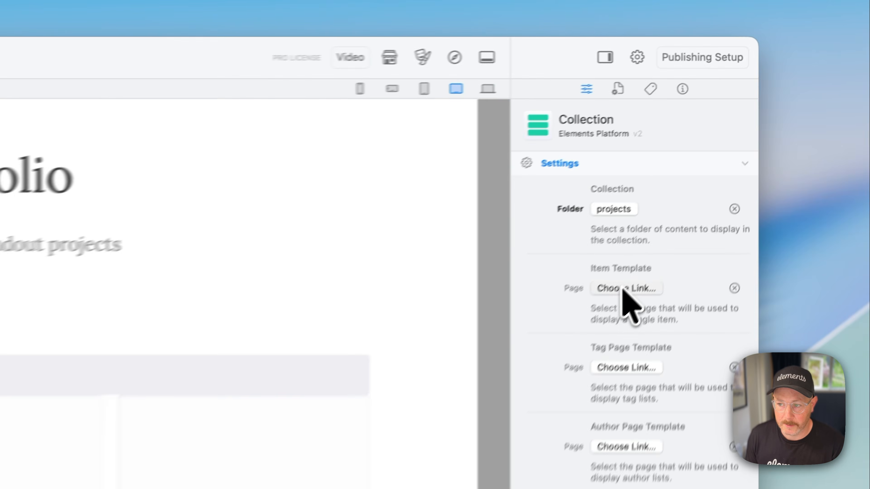
{"action": "left_click", "coordinate": [760, 135]}
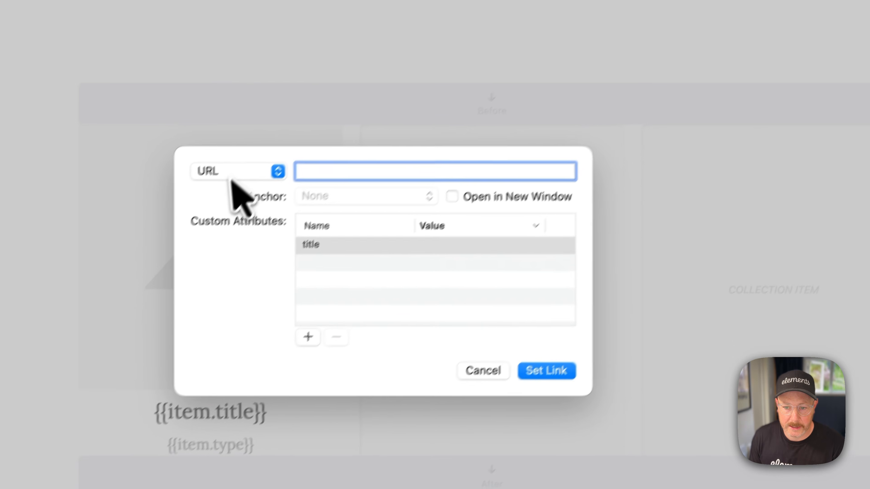
{"action": "left_click", "coordinate": [372, 201]}
{"action": "mouse_move", "coordinate": [245, 208]}
{"action": "mouse_move", "coordinate": [345, 249]}
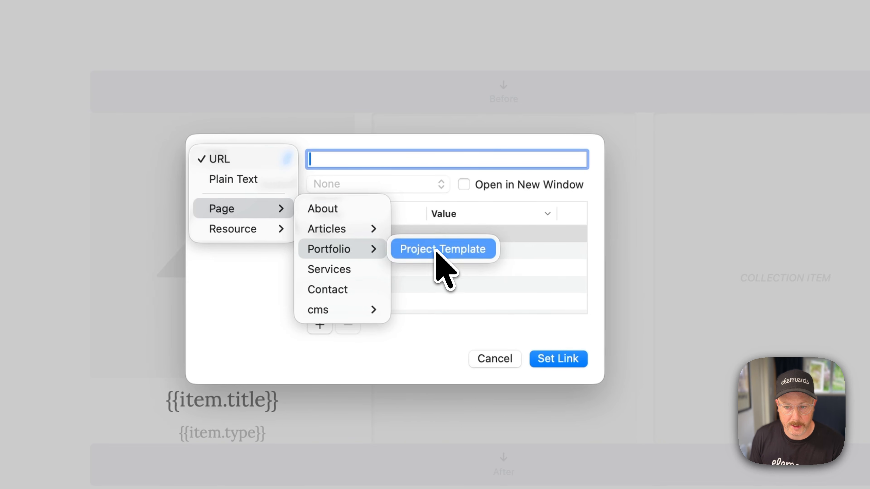
{"action": "left_click", "coordinate": [436, 253]}
{"action": "left_click", "coordinate": [560, 361]}
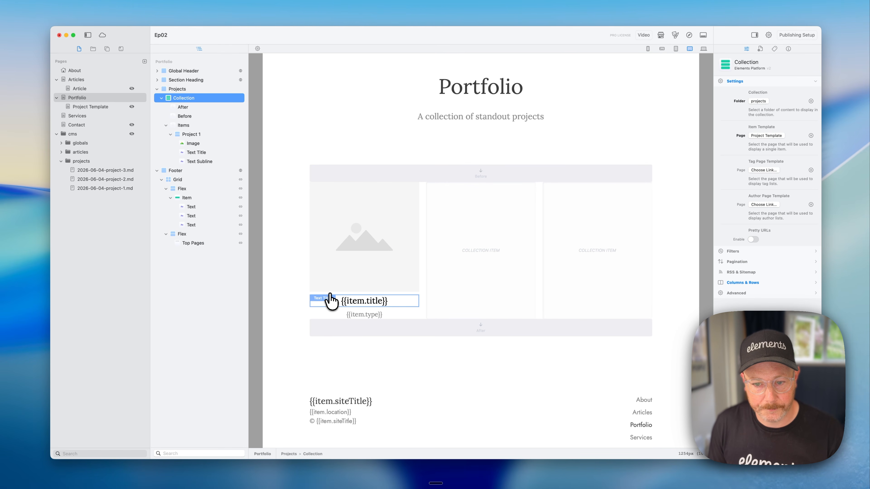
- Change the link of the Collection's Project 1 Flex container to Plain Text with the value {{item.url}}
{"action": "left_click", "coordinate": [330, 301]}
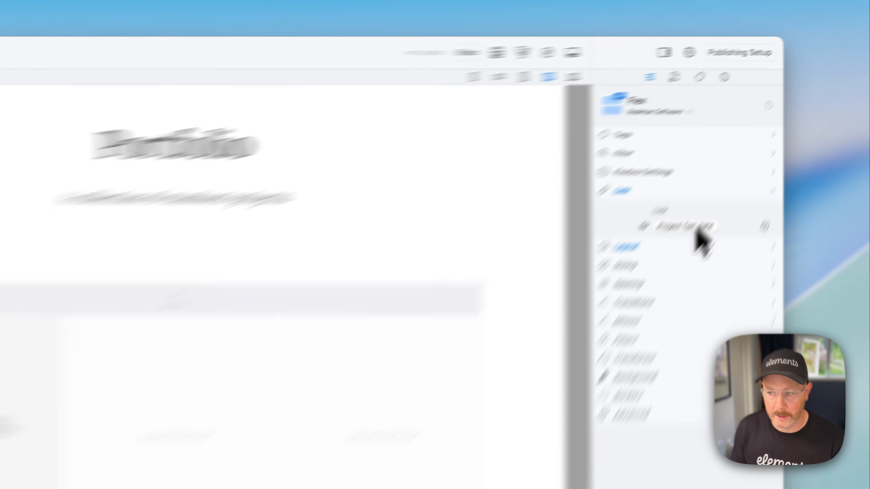
{"action": "left_click", "coordinate": [771, 133]}
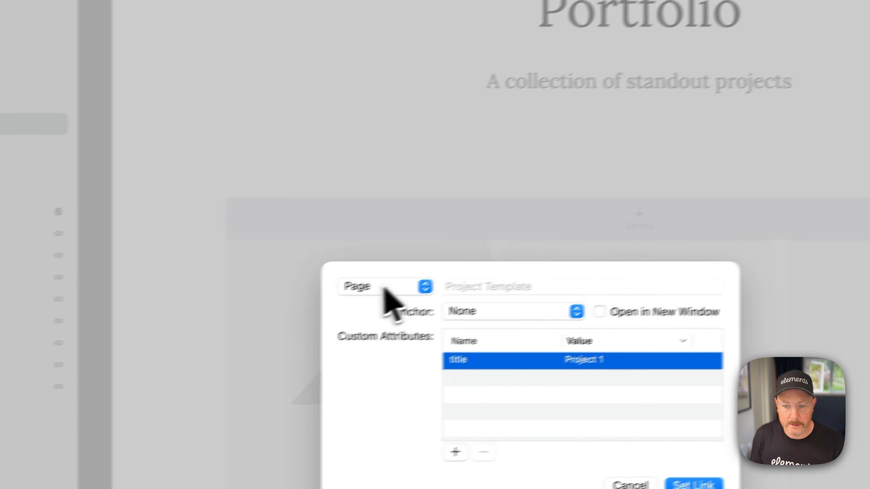
{"action": "left_click", "coordinate": [384, 288]}
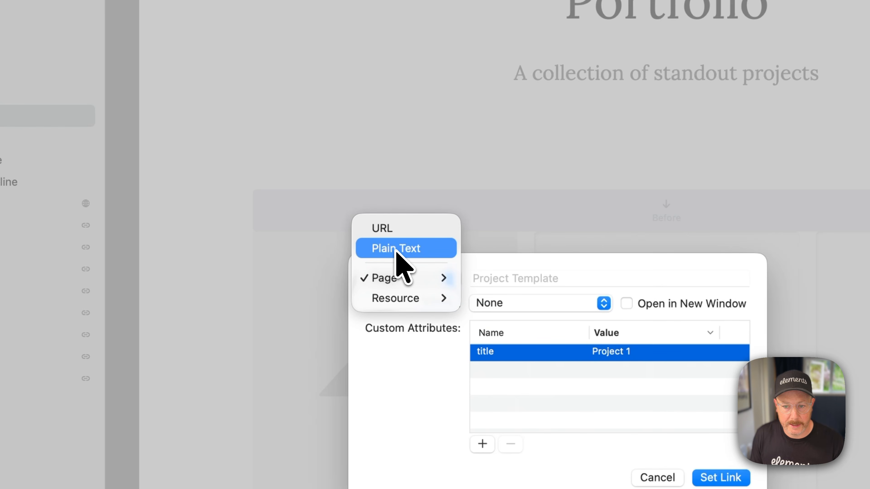
{"action": "left_click", "coordinate": [397, 249]}
{"action": "left_click", "coordinate": [515, 278]}
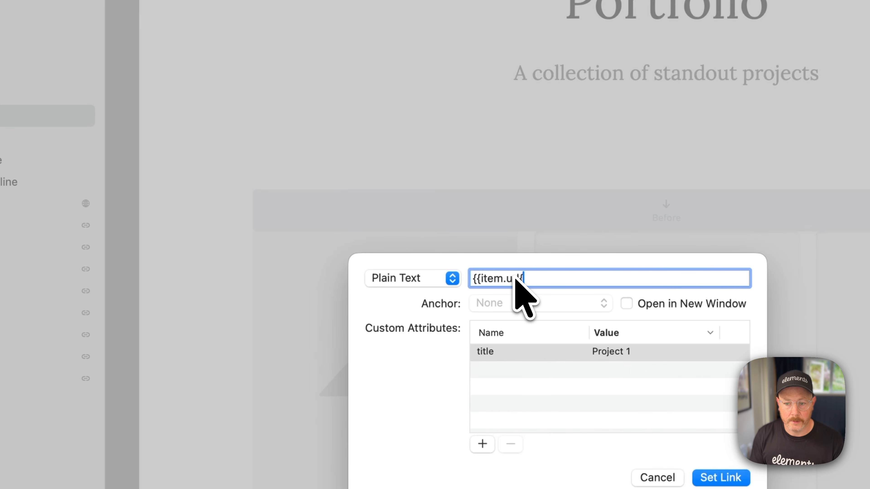
{"action": "type", "text": "{{item.url}}"}
{"action": "left_click_drag", "start_coordinate": [534, 278], "coordinate": [432, 279]}
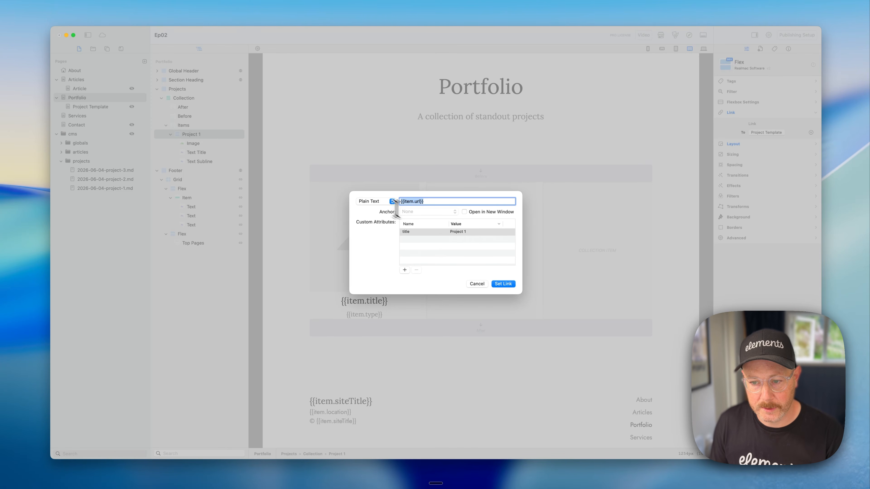
{"action": "left_click", "coordinate": [503, 283]}
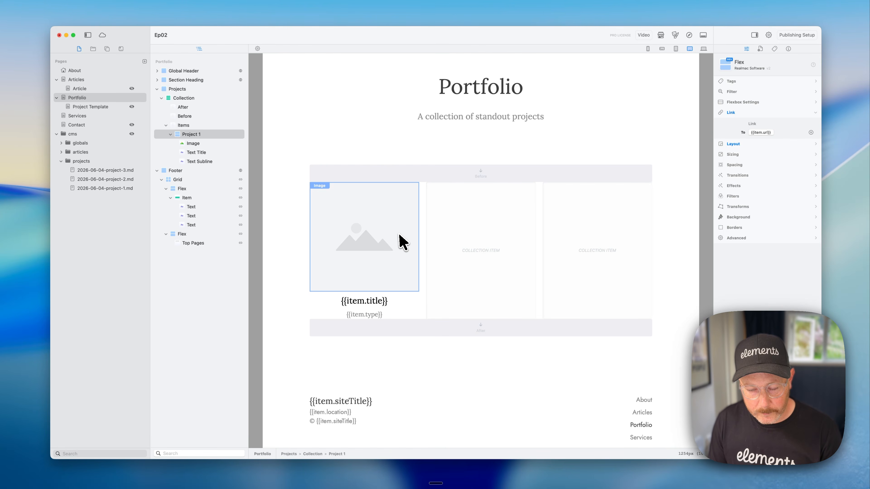
- Switch to the browser preview, open Project 1 from the Portfolio page and check the resulting page address
{"action": "key", "text": "super+Tab"}
{"action": "scroll", "coordinate": [400, 209], "scroll_direction": "up", "scroll_amount": 3}
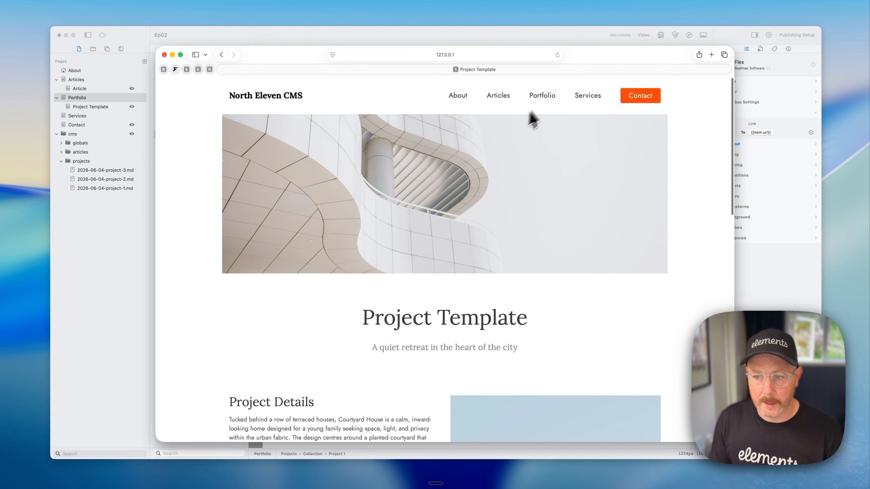
{"action": "left_click", "coordinate": [552, 96]}
{"action": "scroll", "coordinate": [517, 155], "scroll_direction": "down", "scroll_amount": 4}
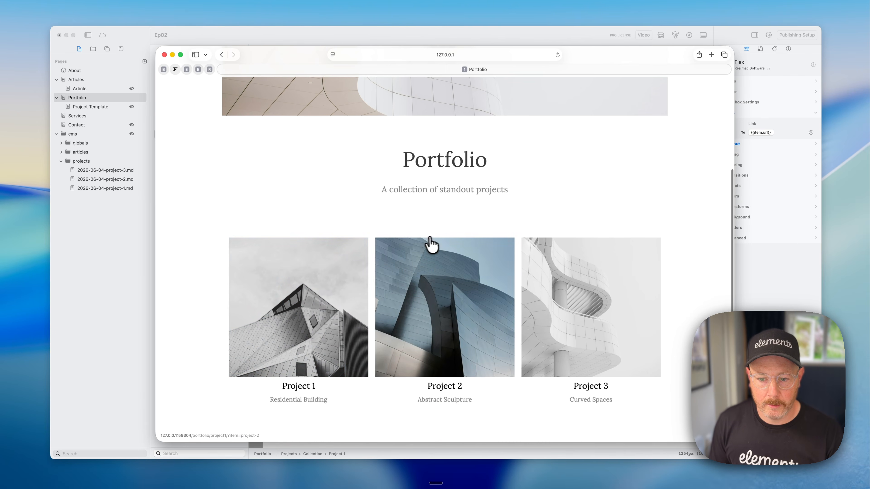
{"action": "left_click", "coordinate": [323, 314]}
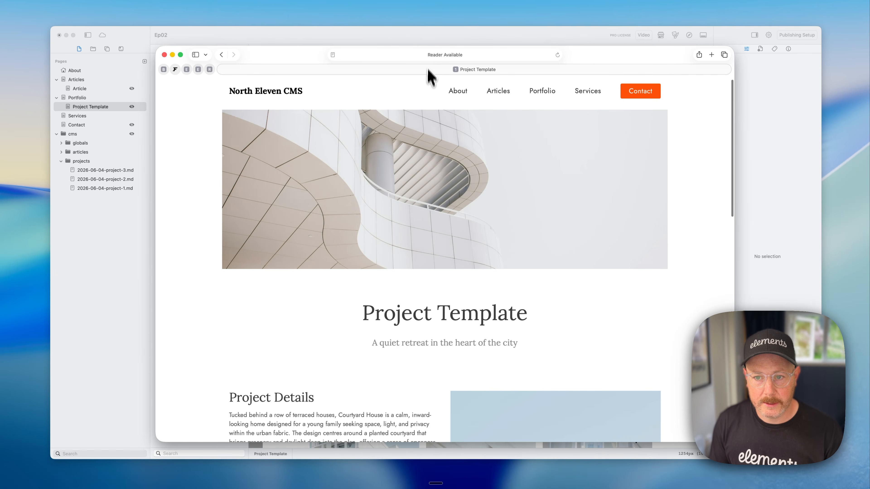
{"action": "left_click", "coordinate": [427, 55]}
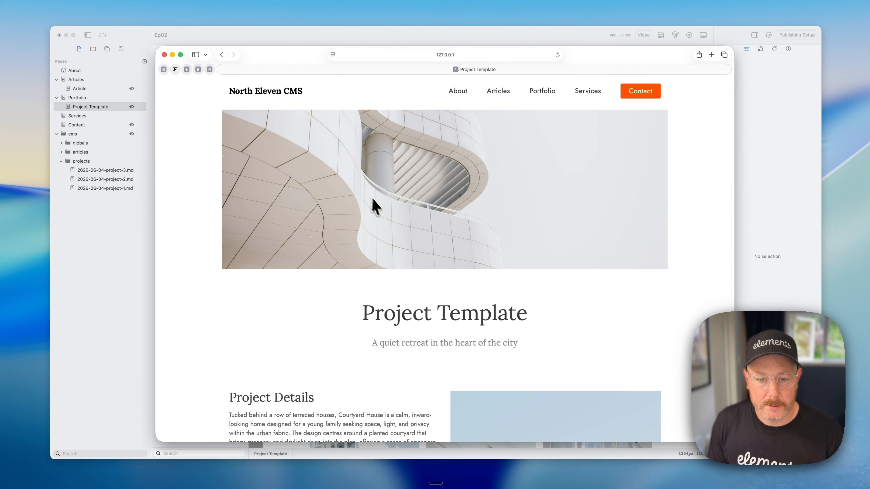
- On the Project Template page, detach the Section Heading from its global component after collapsing the Global Header and Section Heading
{"action": "left_click", "coordinate": [104, 106]}
{"action": "left_click", "coordinate": [104, 106]}
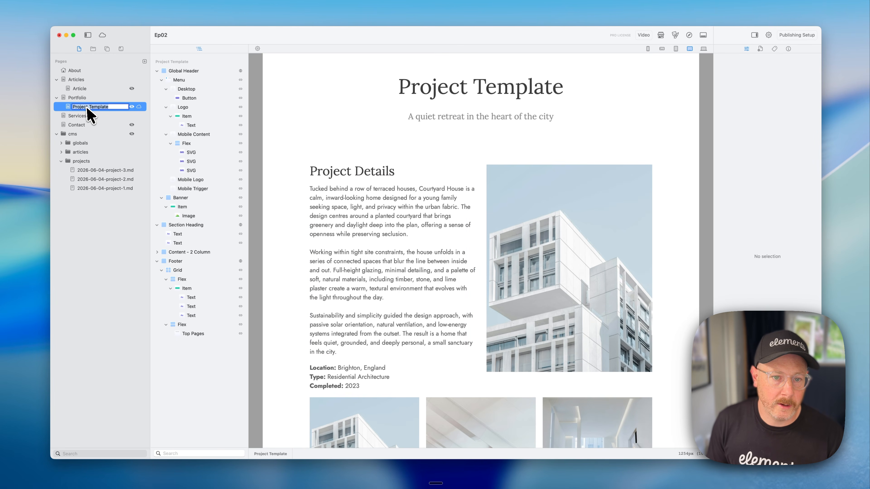
{"action": "left_click", "coordinate": [69, 106]}
{"action": "scroll", "coordinate": [382, 178], "scroll_direction": "up", "scroll_amount": 5}
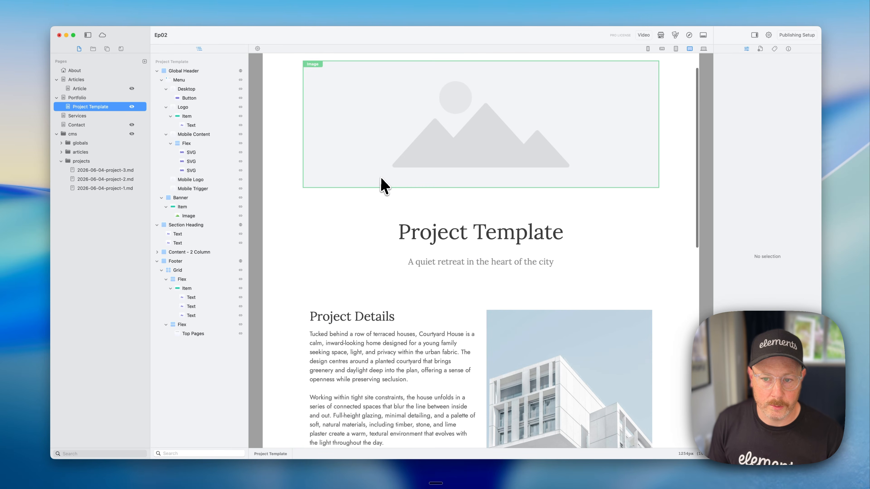
{"action": "left_click", "coordinate": [161, 71]}
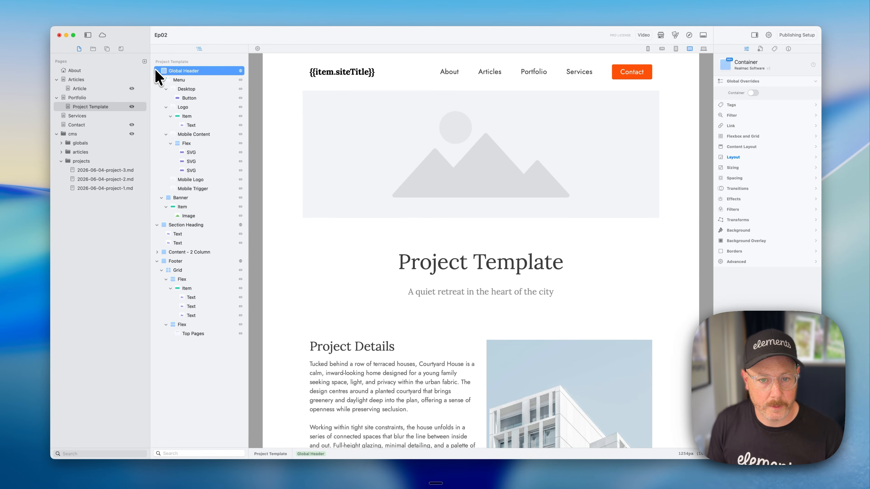
{"action": "left_click", "coordinate": [157, 71]}
{"action": "left_click", "coordinate": [173, 79]}
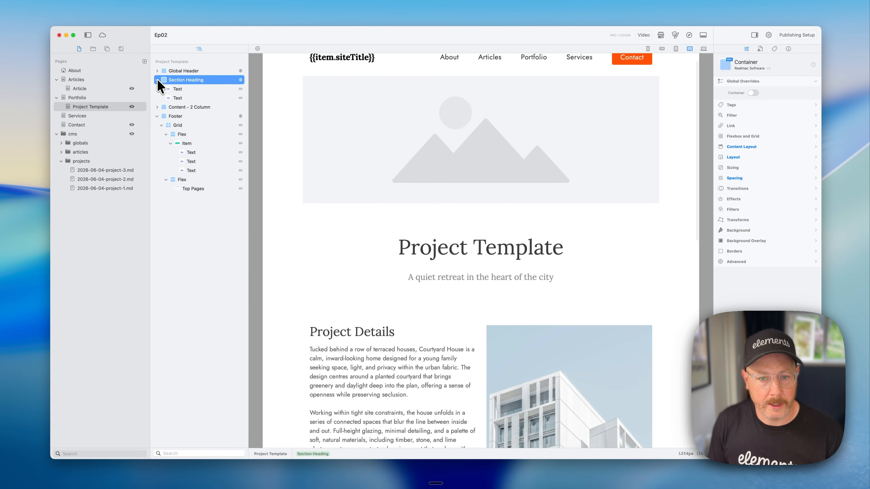
{"action": "left_click", "coordinate": [157, 80]}
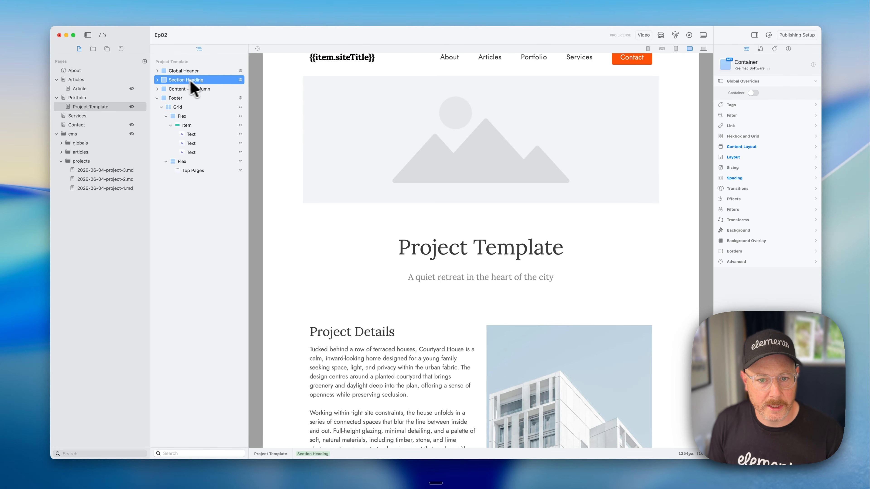
{"action": "right_click", "coordinate": [215, 80]}
{"action": "left_click", "coordinate": [249, 147]}
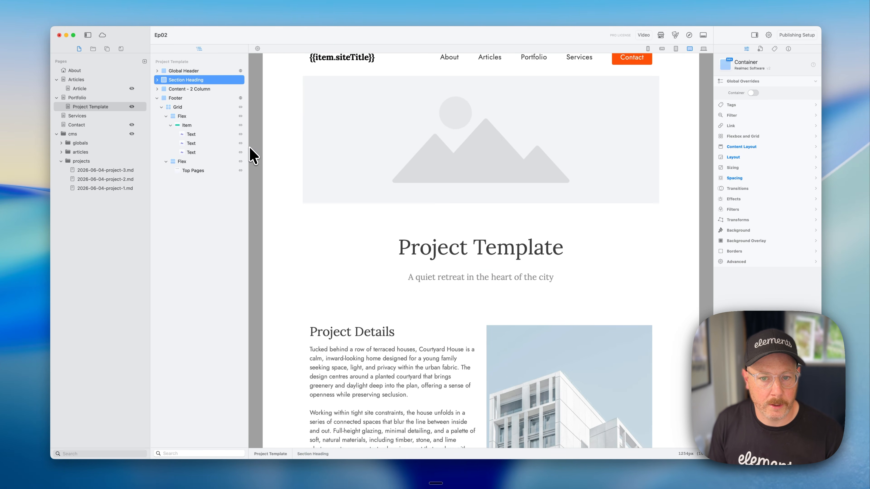
- Add a CMS Item component between the Global Header and the Section Heading, and collapse the Footer
{"action": "left_click", "coordinate": [107, 48]}
{"action": "left_click_drag", "start_coordinate": [132, 124], "coordinate": [160, 75]}
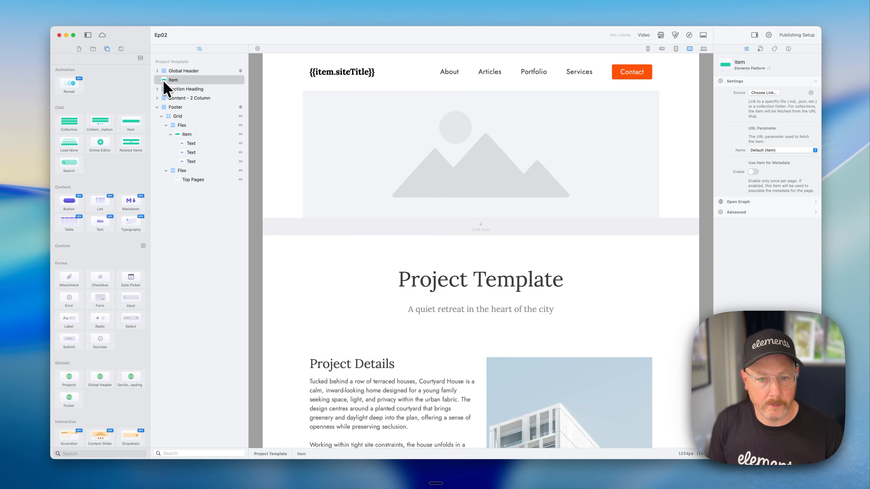
{"action": "left_click", "coordinate": [157, 106]}
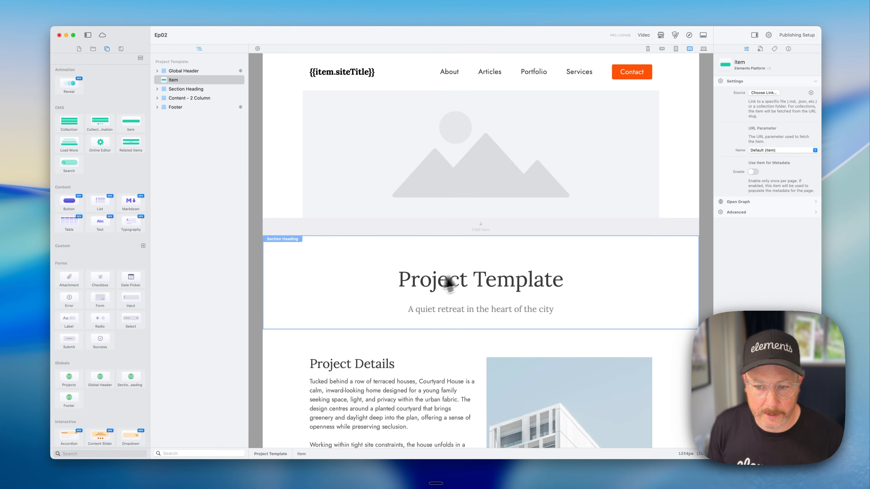
- Nest the Section Heading and the Content - 2 Column container inside the new Item component
{"action": "scroll", "coordinate": [443, 346], "scroll_direction": "down", "scroll_amount": 1}
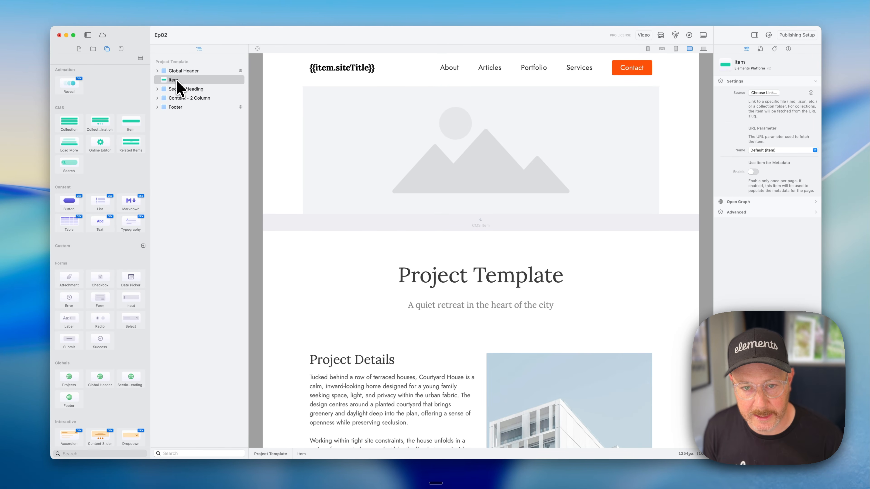
{"action": "left_click_drag", "start_coordinate": [175, 90], "coordinate": [170, 90]}
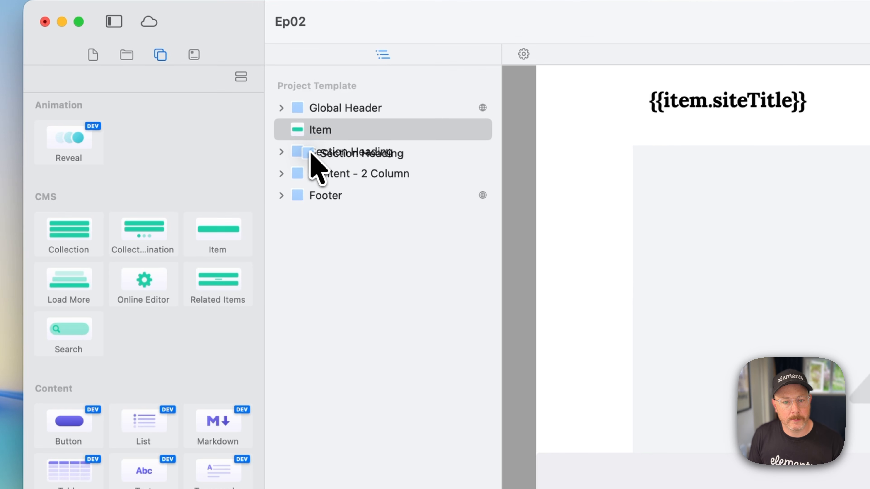
{"action": "left_click_drag", "start_coordinate": [312, 156], "coordinate": [334, 132]}
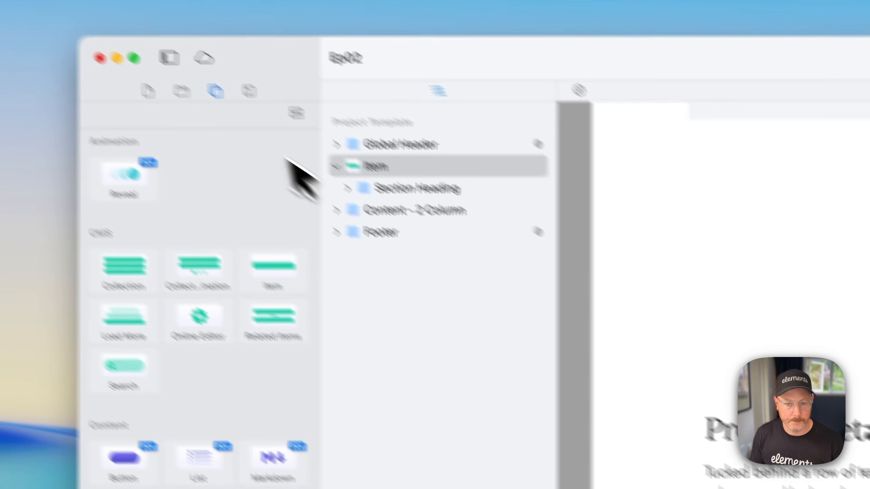
{"action": "left_click_drag", "start_coordinate": [360, 211], "coordinate": [371, 164]}
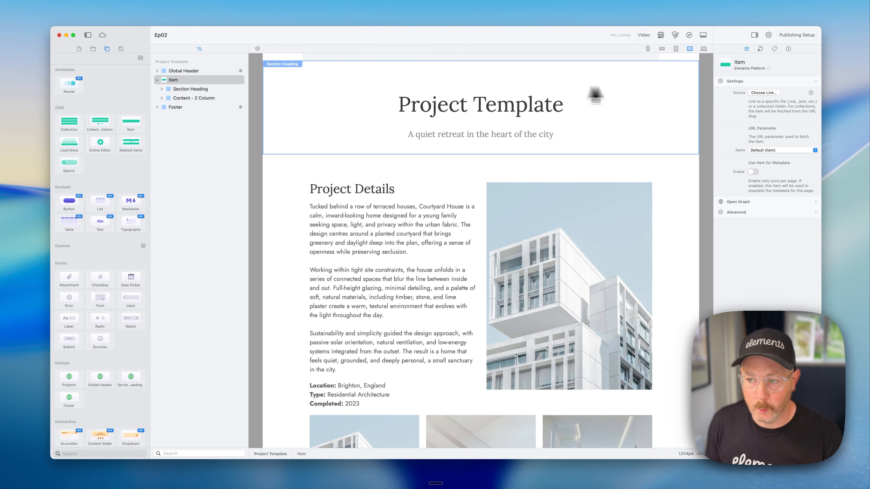
- Link the Item component's source to the projects folder inside cms
{"action": "left_click", "coordinate": [765, 93]}
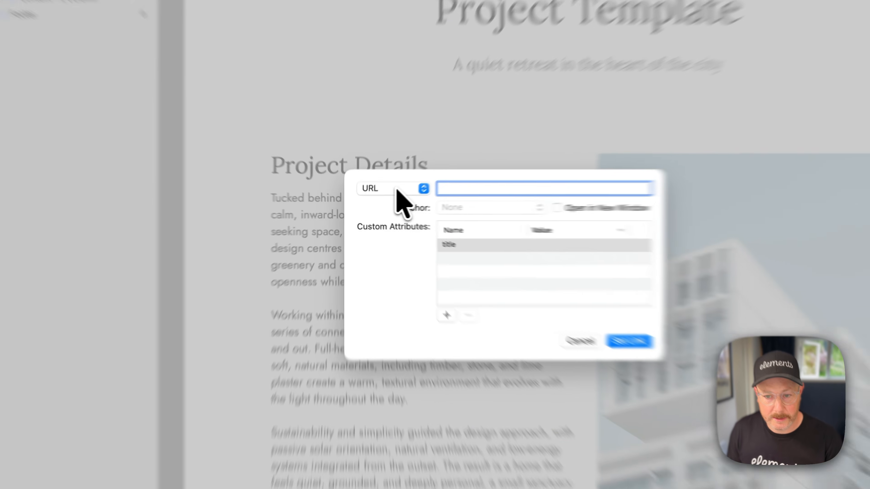
{"action": "left_click", "coordinate": [376, 201]}
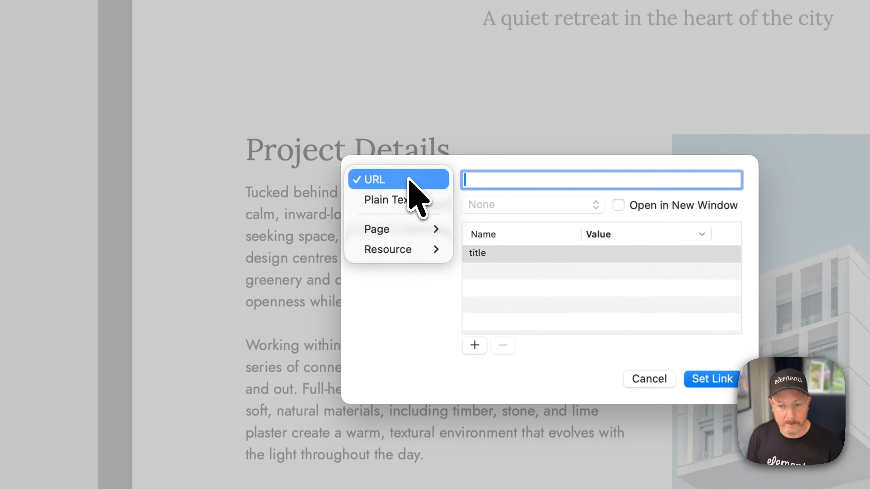
{"action": "mouse_move", "coordinate": [403, 227]}
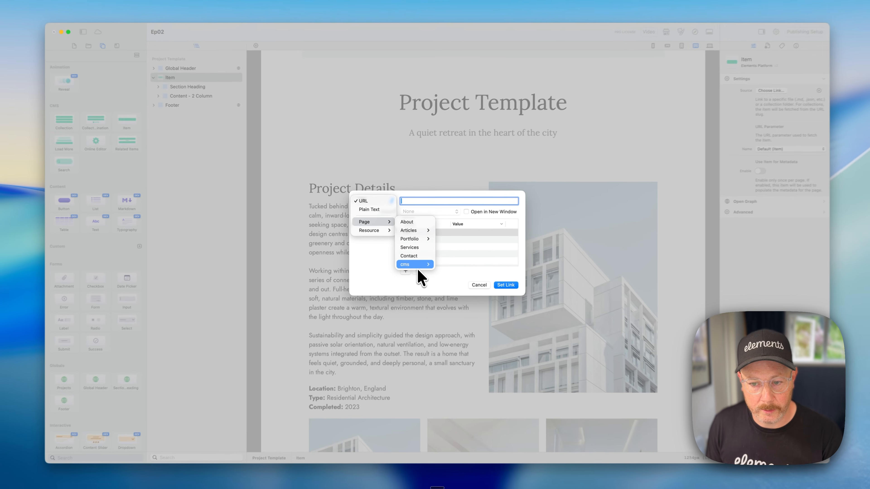
{"action": "mouse_move", "coordinate": [417, 269]}
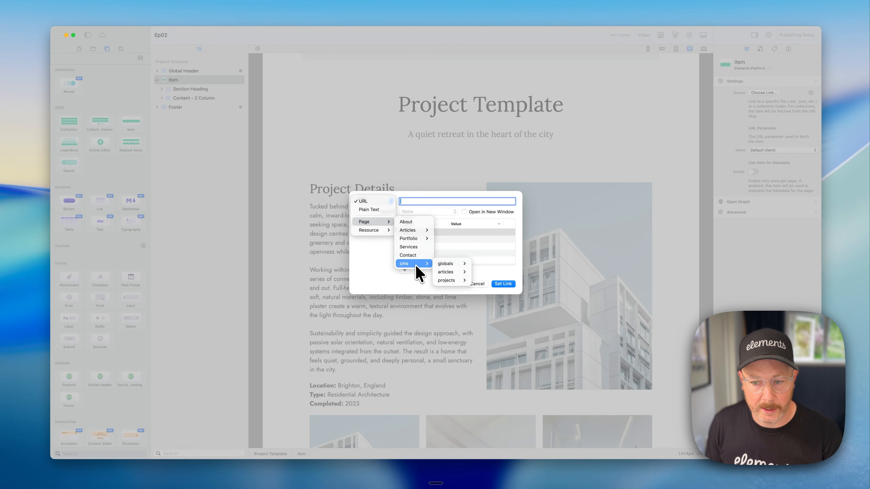
{"action": "mouse_move", "coordinate": [455, 264]}
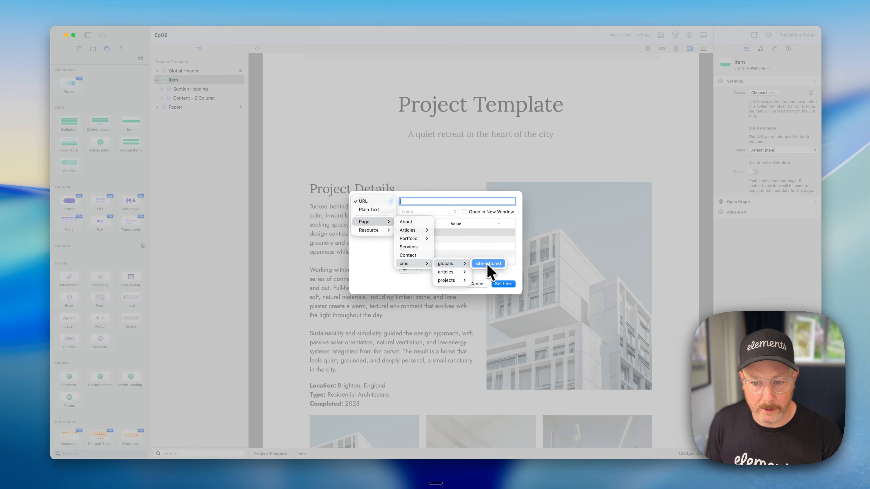
{"action": "mouse_move", "coordinate": [450, 285]}
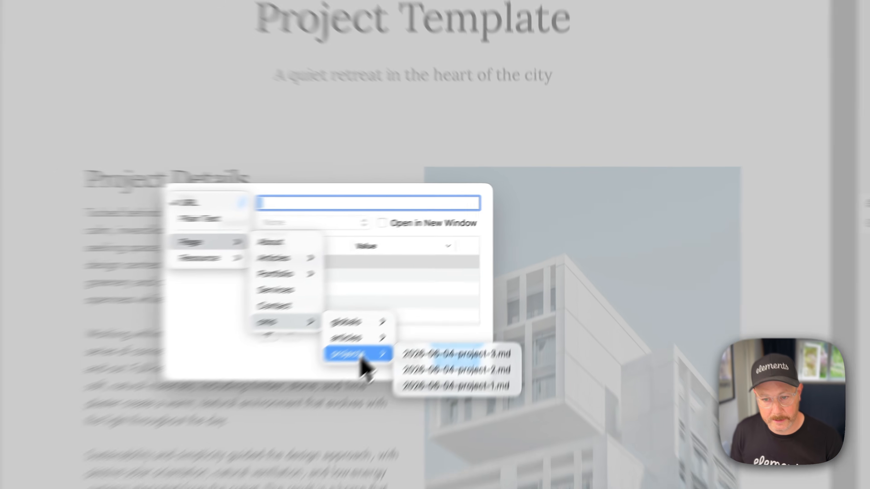
{"action": "left_click", "coordinate": [453, 281]}
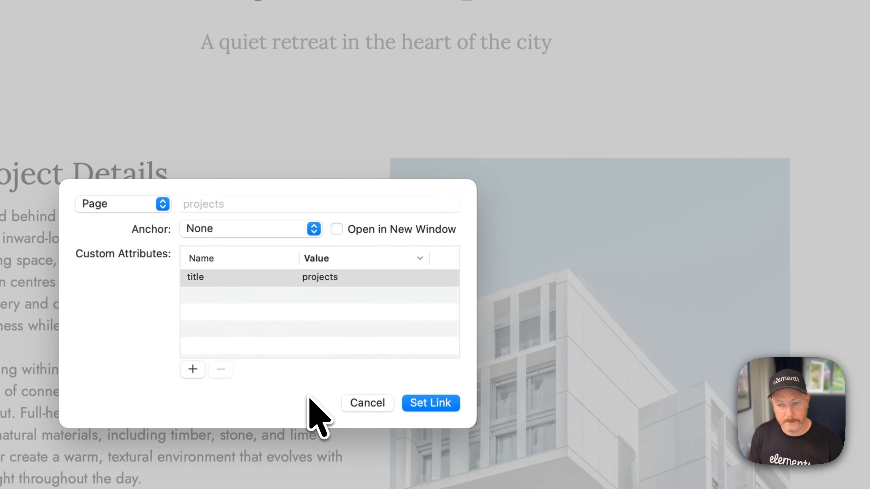
{"action": "left_click", "coordinate": [437, 405]}
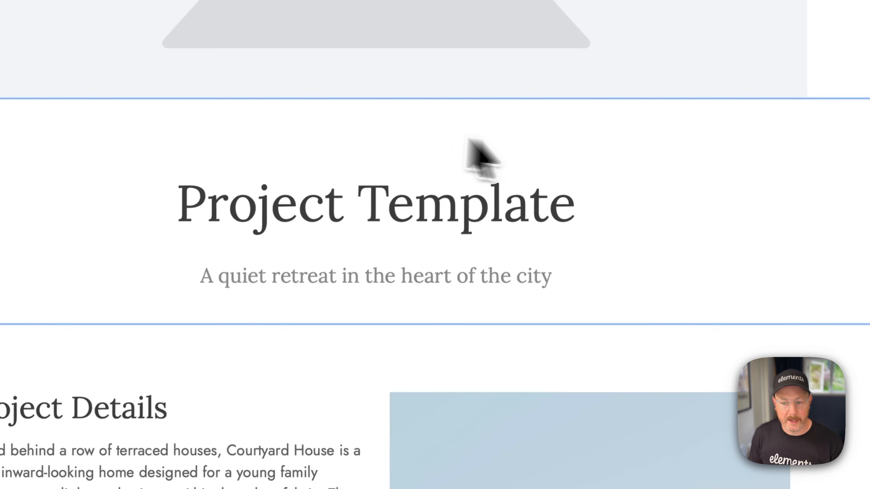
- Replace the Project Template heading text in the Section Heading with {{item.title}}
{"action": "left_click", "coordinate": [305, 241]}
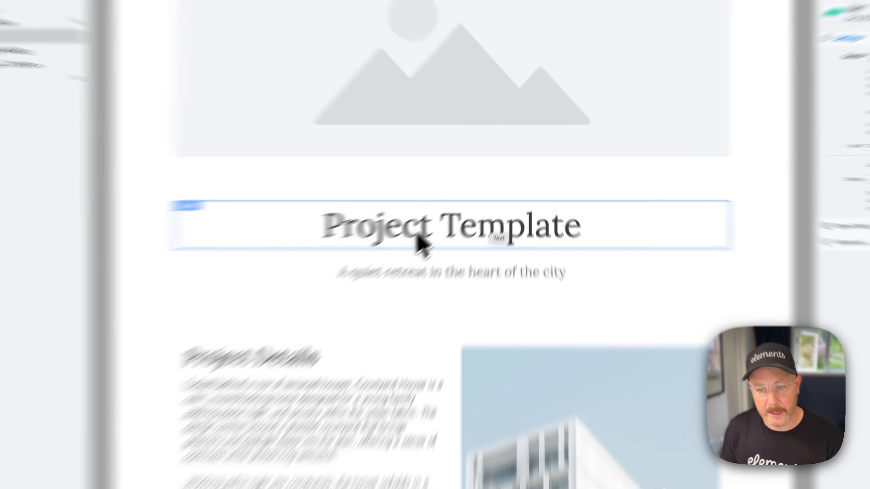
{"action": "double_click", "coordinate": [458, 204]}
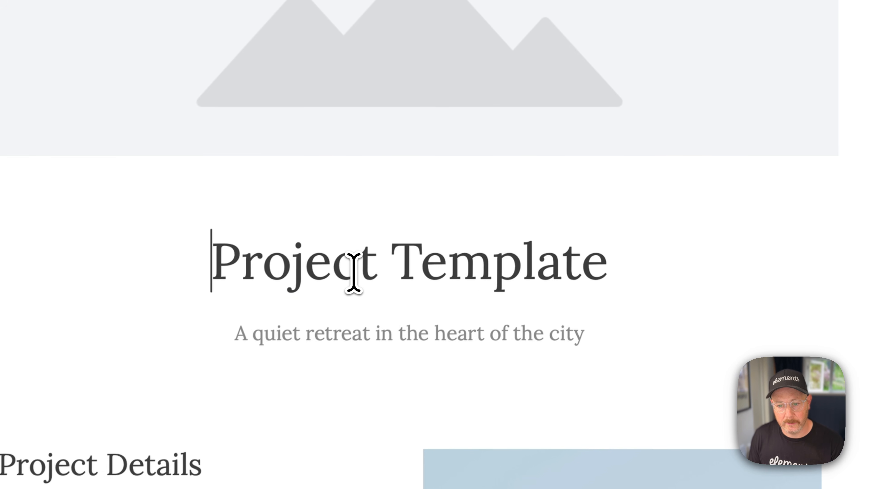
{"action": "left_click_drag", "start_coordinate": [632, 278], "coordinate": [195, 252]}
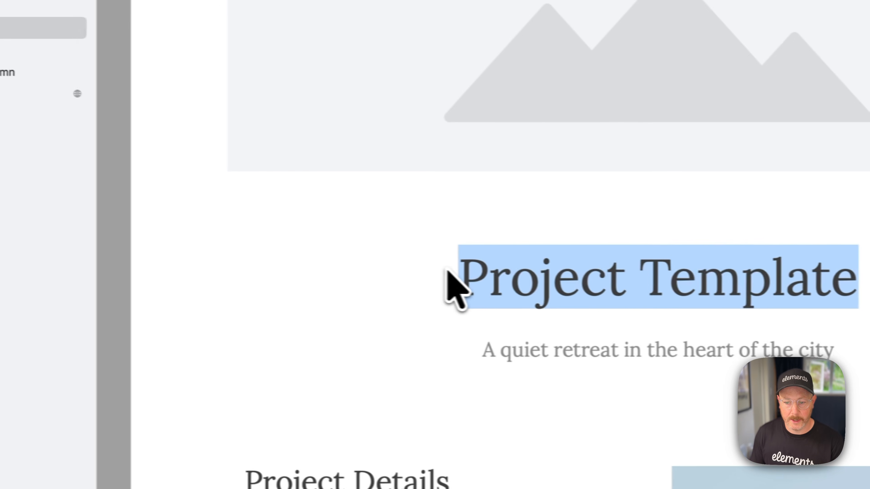
{"action": "key", "text": "BackSpace"}
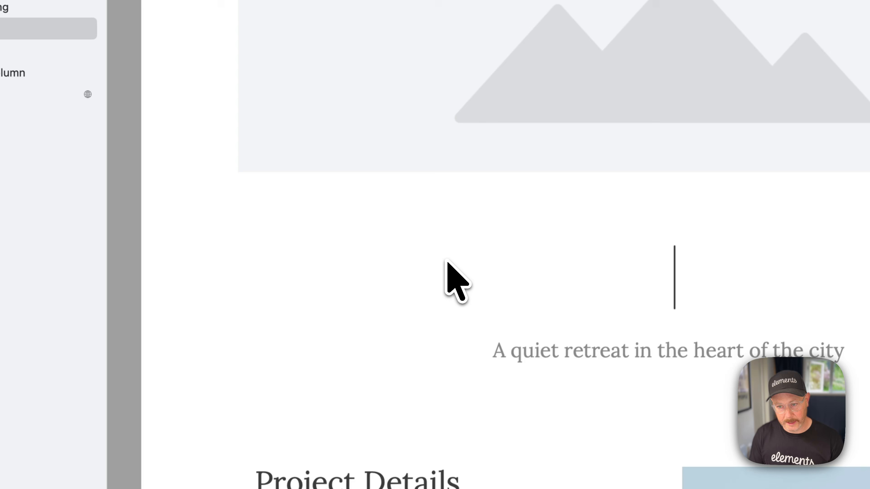
{"action": "type", "text": "{{i"}
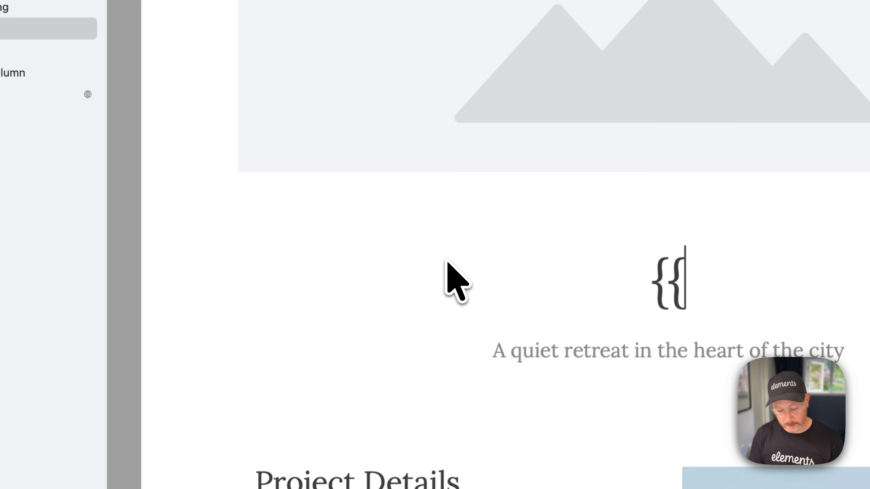
{"action": "type", "text": "tem"}
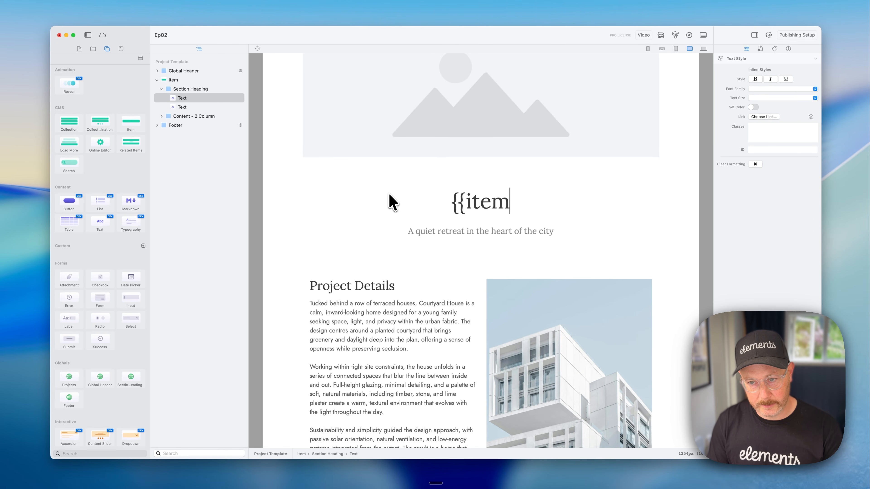
{"action": "type", "text": ".title}}"}
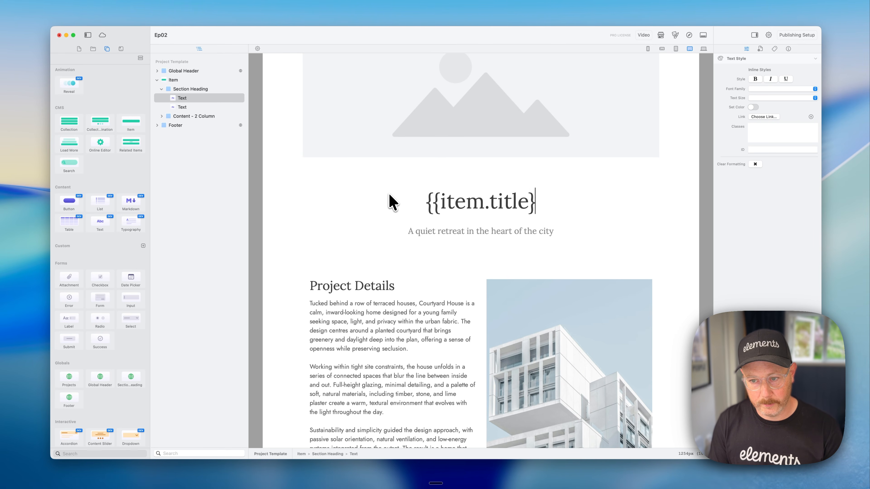
- Replace the subtitle beneath the heading with {{item.type}}
{"action": "left_click", "coordinate": [440, 231]}
{"action": "double_click", "coordinate": [441, 231]}
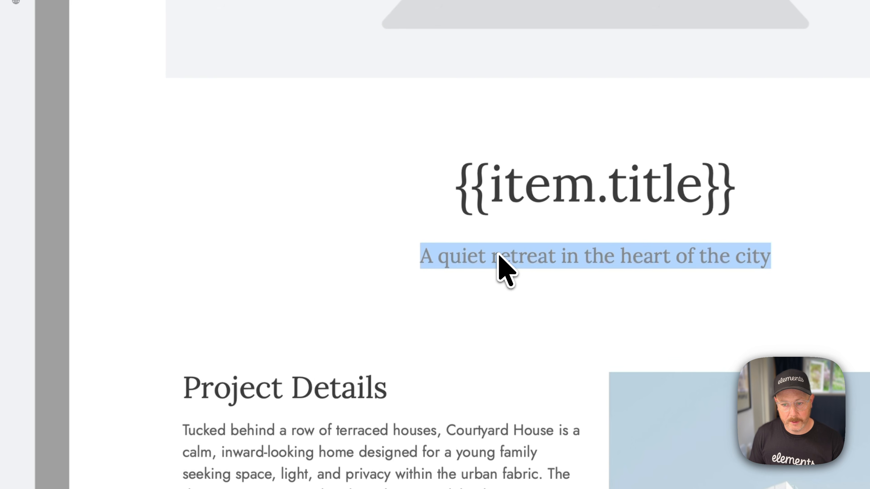
{"action": "key", "text": "BackSpace"}
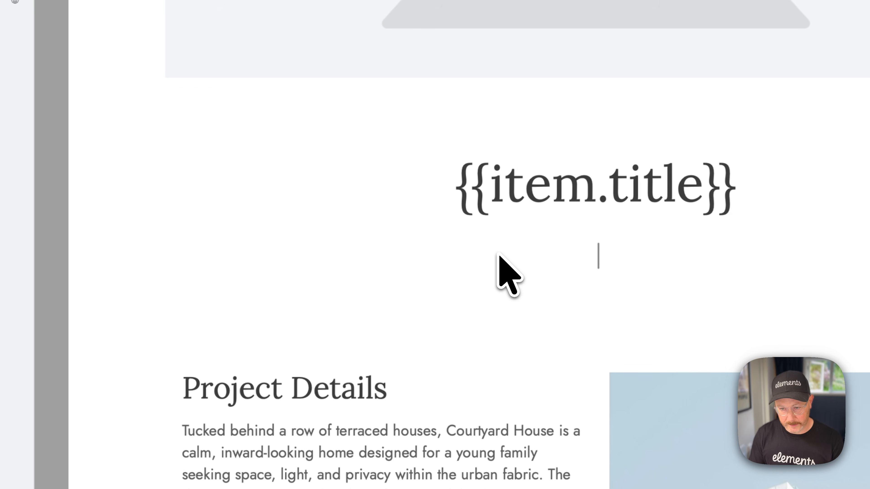
{"action": "type", "text": "{{item.type"}
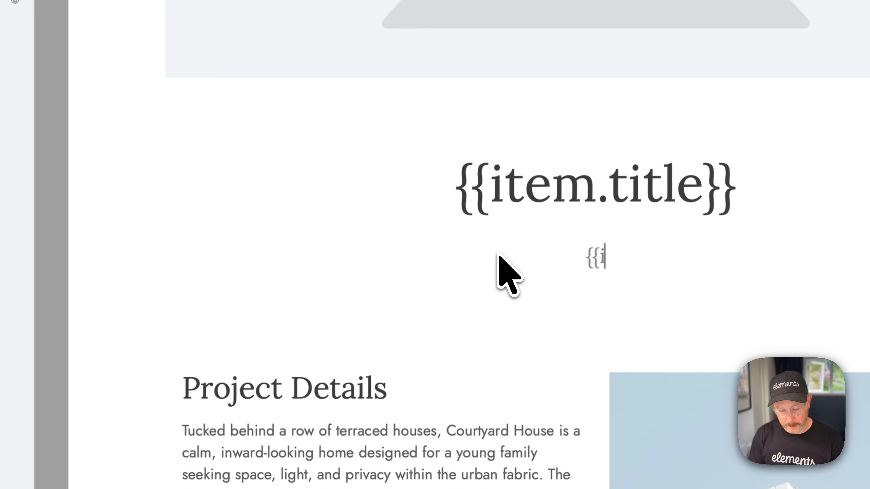
{"action": "type", "text": "}}"}
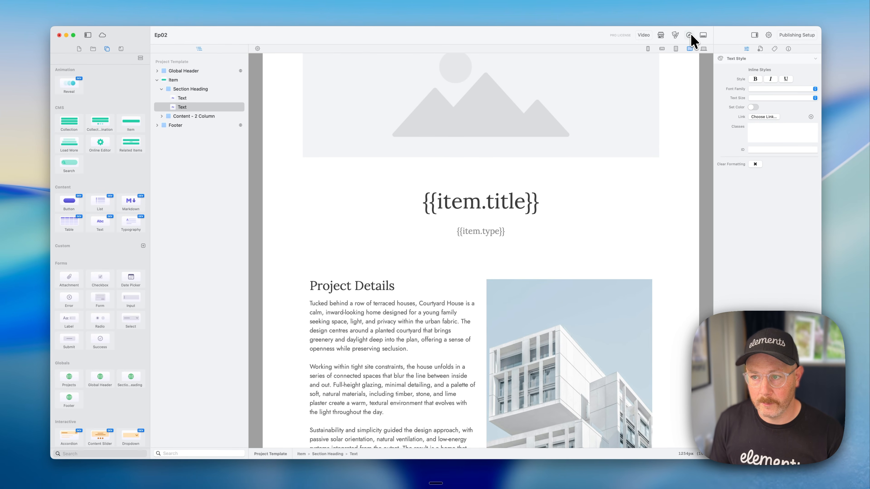
- Preview the site in the browser and open Project 3 and Project 2 from the Portfolio page to check their headings
{"action": "left_click", "coordinate": [690, 34]}
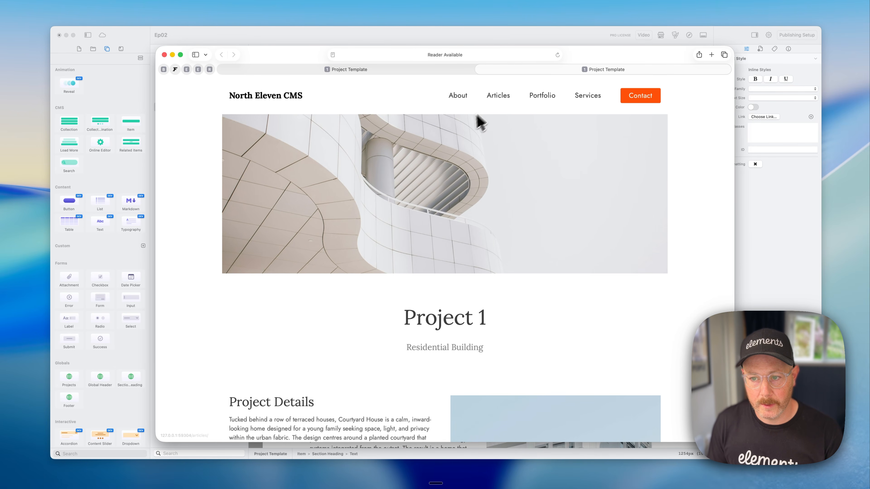
{"action": "left_click", "coordinate": [542, 98]}
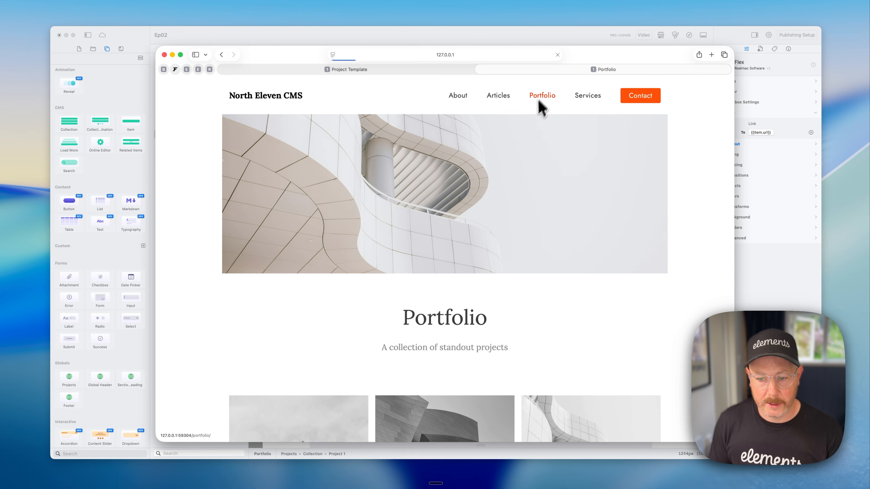
{"action": "scroll", "coordinate": [490, 184], "scroll_direction": "down", "scroll_amount": 5}
{"action": "left_click", "coordinate": [593, 332]}
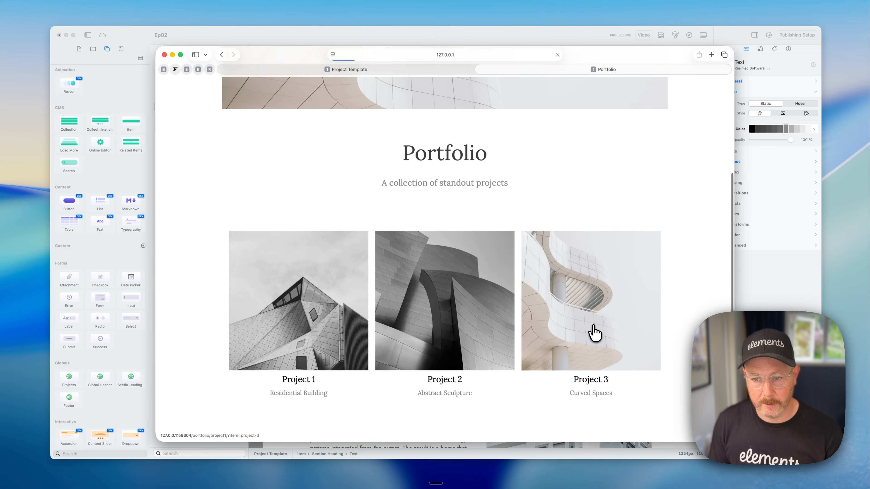
{"action": "left_click_drag", "start_coordinate": [501, 321], "coordinate": [391, 314]}
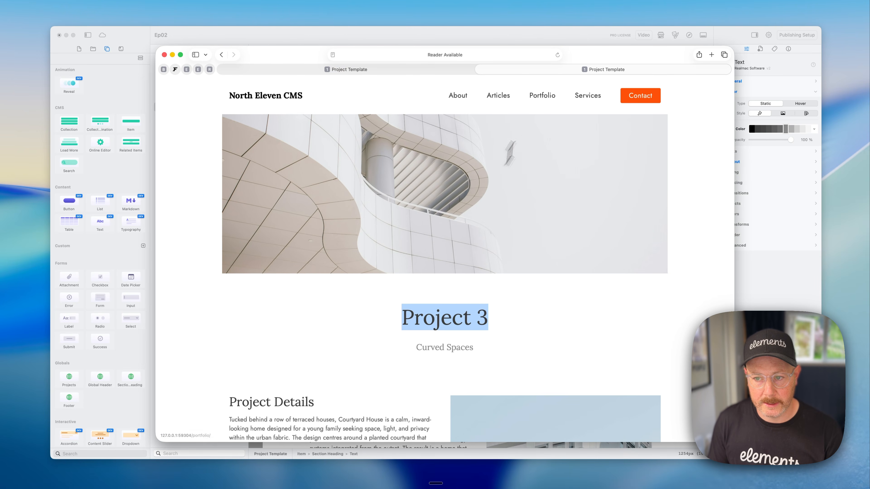
{"action": "left_click", "coordinate": [546, 98]}
{"action": "scroll", "coordinate": [454, 284], "scroll_direction": "down", "scroll_amount": 5}
{"action": "left_click", "coordinate": [454, 284]}
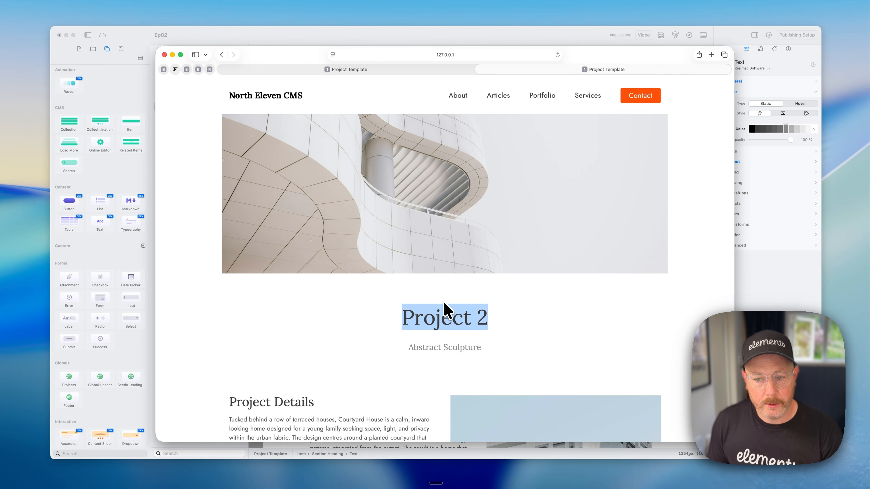
- Examine the Project Details text and images on the Project 2 page
{"action": "scroll", "coordinate": [446, 310], "scroll_direction": "down", "scroll_amount": 7}
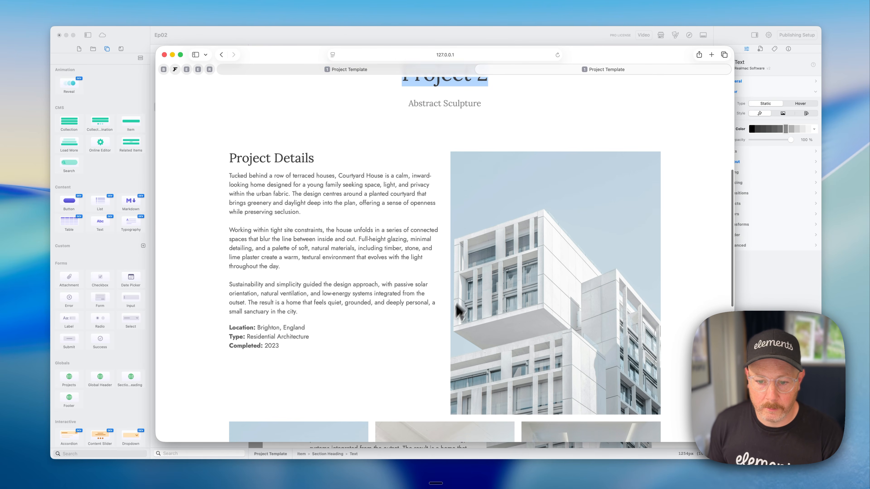
{"action": "scroll", "coordinate": [456, 304], "scroll_direction": "down", "scroll_amount": 4}
{"action": "scroll", "coordinate": [410, 290], "scroll_direction": "up", "scroll_amount": 5}
{"action": "left_click_drag", "start_coordinate": [232, 179], "coordinate": [311, 293]}
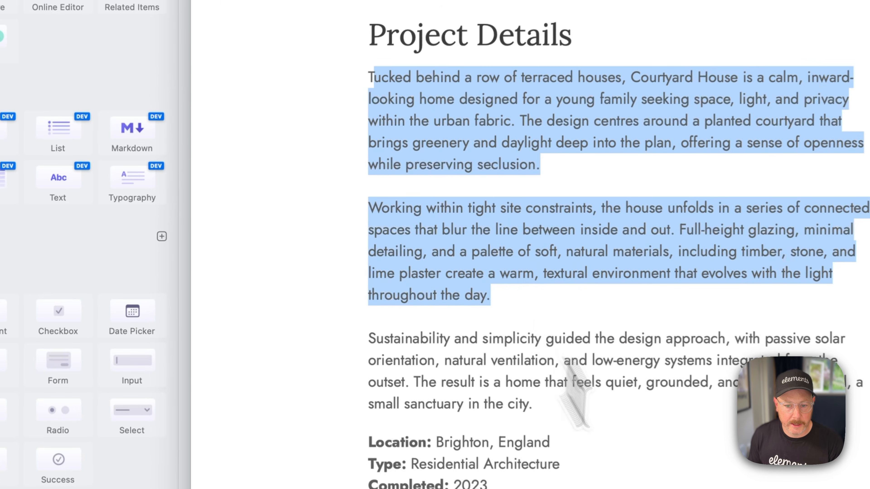
{"action": "left_click", "coordinate": [581, 411]}
{"action": "scroll", "coordinate": [614, 339], "scroll_direction": "up", "scroll_amount": 10}
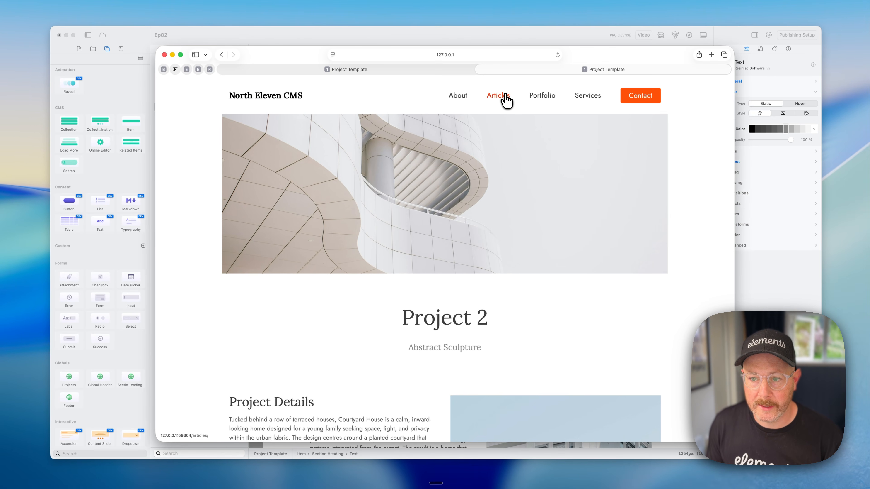
- Open the Berlin's Reichstag Dome article from the Articles page and examine its body text and image layout
{"action": "left_click", "coordinate": [501, 97]}
{"action": "scroll", "coordinate": [403, 308], "scroll_direction": "down", "scroll_amount": 3}
{"action": "left_click", "coordinate": [400, 301]}
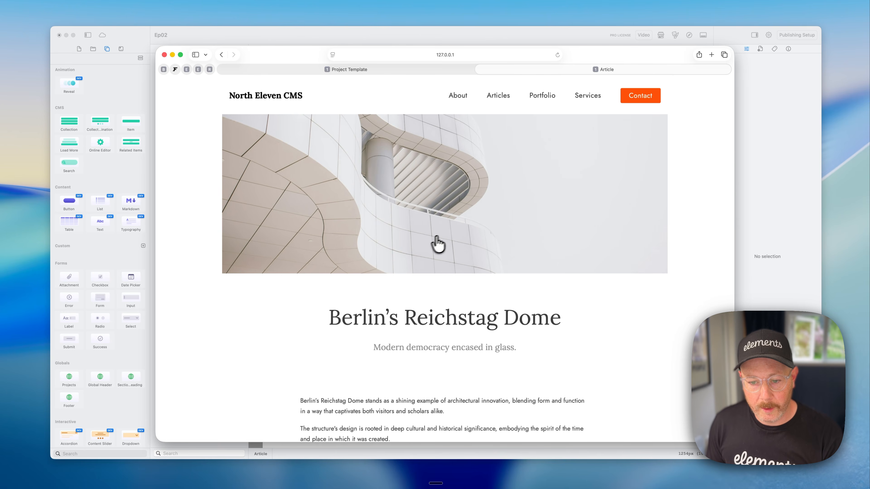
{"action": "scroll", "coordinate": [441, 243], "scroll_direction": "down", "scroll_amount": 4}
{"action": "scroll", "coordinate": [447, 239], "scroll_direction": "down", "scroll_amount": 3}
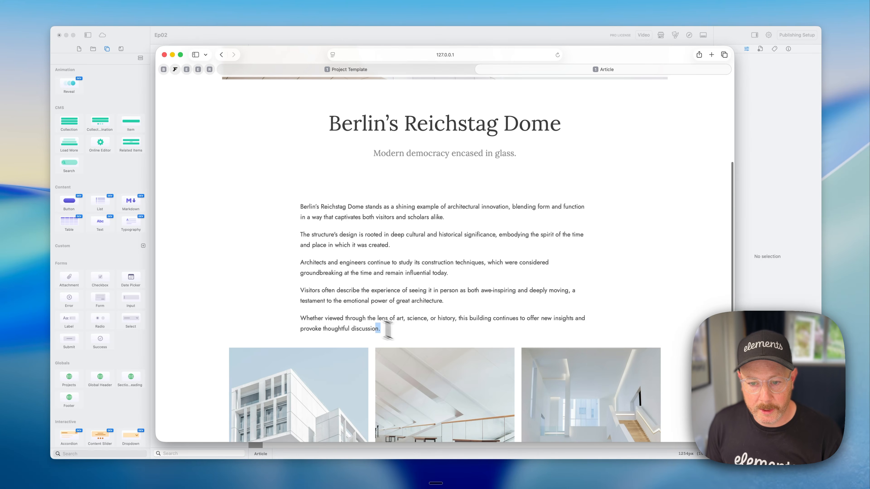
{"action": "left_click_drag", "start_coordinate": [385, 329], "coordinate": [323, 202]}
{"action": "left_click", "coordinate": [323, 201]}
{"action": "scroll", "coordinate": [367, 161], "scroll_direction": "up", "scroll_amount": 3}
{"action": "scroll", "coordinate": [366, 162], "scroll_direction": "up", "scroll_amount": 3}
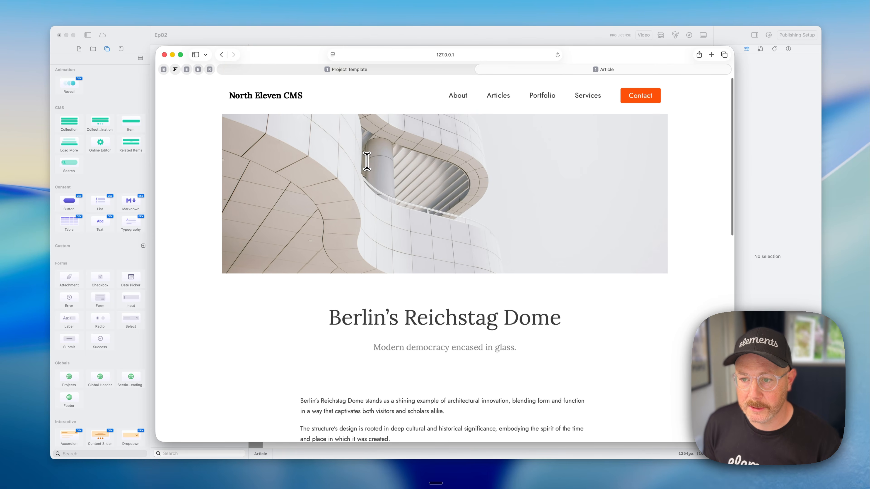
- Browse project pages from the Portfolio page, starting with Project 1, and go on to the Articles page
{"action": "left_click", "coordinate": [542, 96]}
{"action": "scroll", "coordinate": [411, 346], "scroll_direction": "down", "scroll_amount": 5}
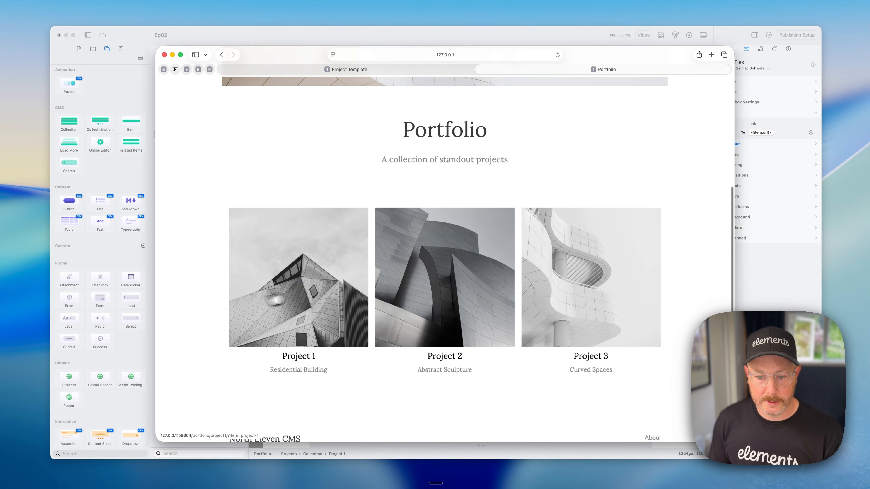
{"action": "left_click", "coordinate": [314, 304]}
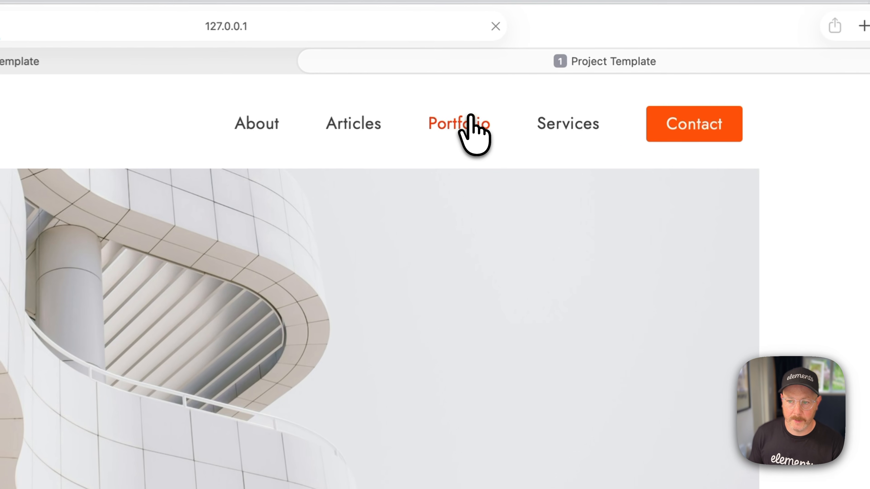
{"action": "left_click", "coordinate": [542, 96]}
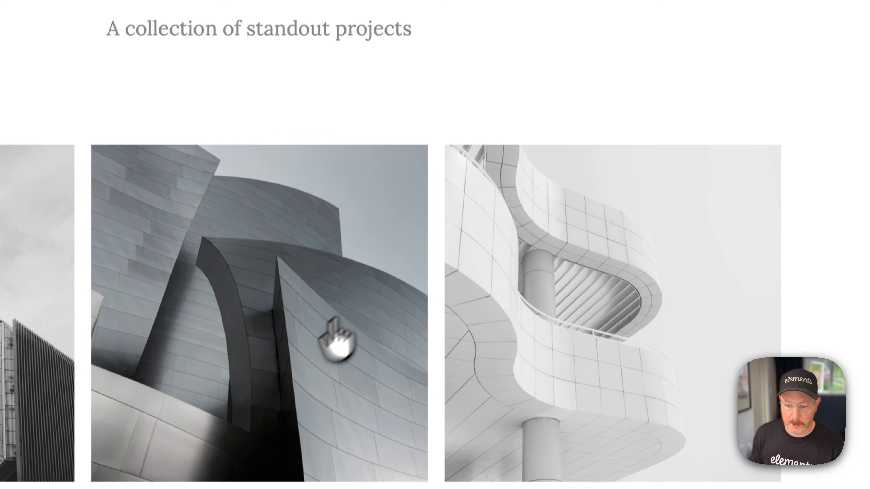
{"action": "left_click", "coordinate": [248, 404]}
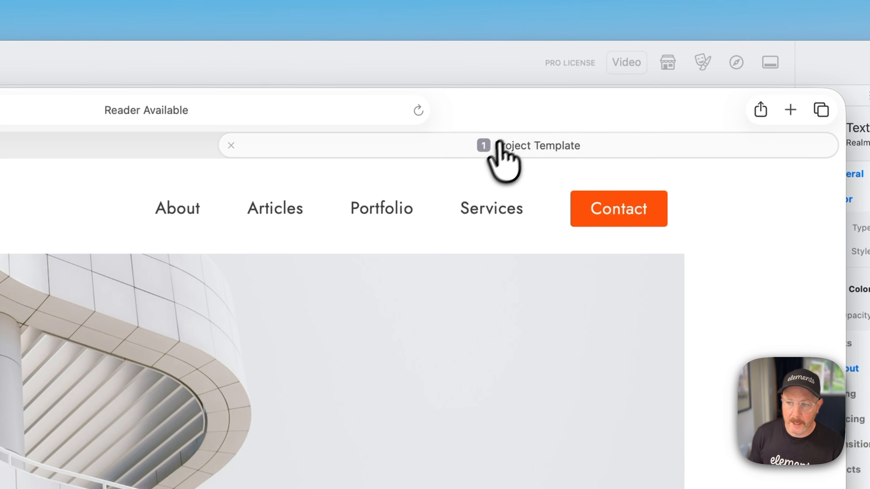
{"action": "left_click", "coordinate": [268, 208]}
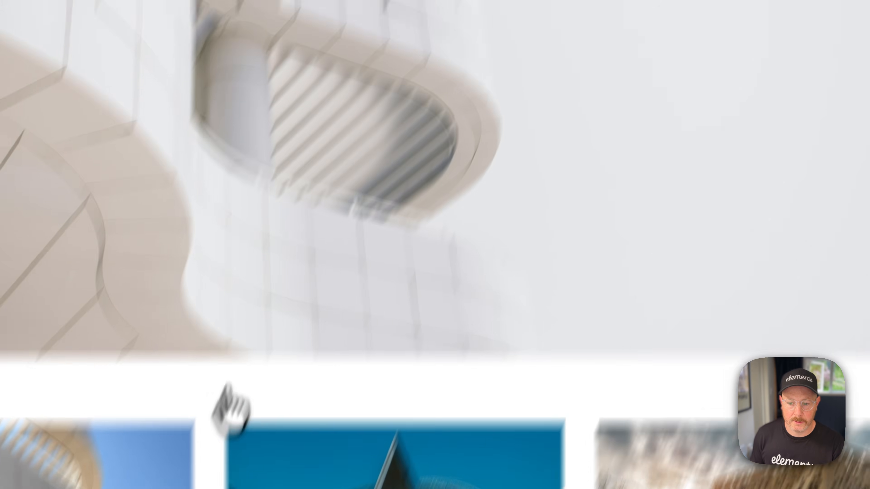
- Open the Berlin's Reichstag Dome article from the Articles page in the browser preview
{"action": "scroll", "coordinate": [239, 394], "scroll_direction": "down", "scroll_amount": 5}
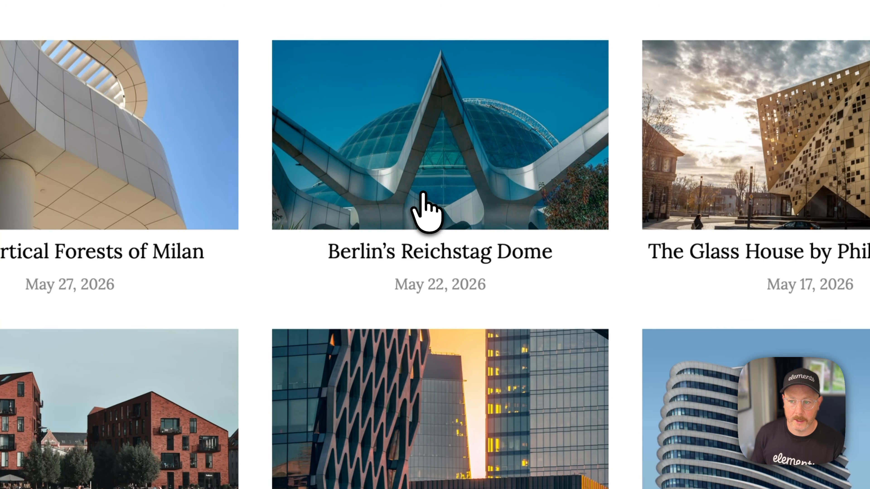
{"action": "left_click", "coordinate": [423, 193]}
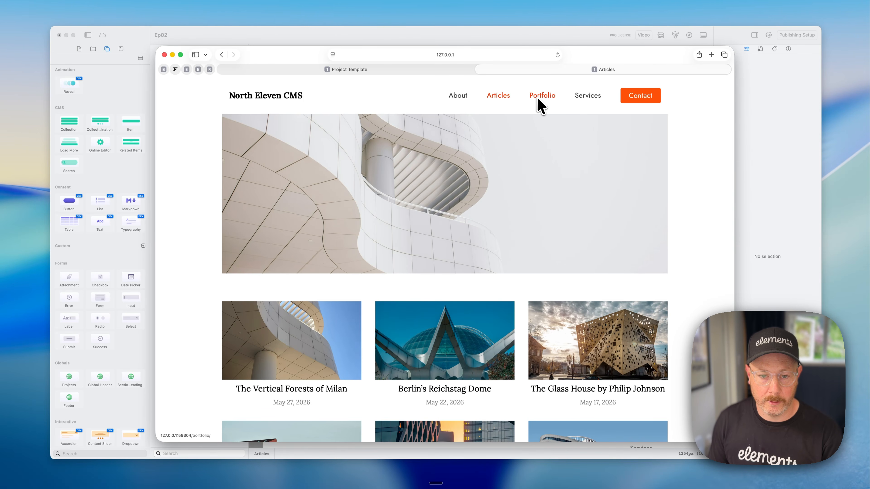
- Switch back to Elements, open the Article page and examine the settings of its main Item and the logo's Item
{"action": "left_click", "coordinate": [451, 41]}
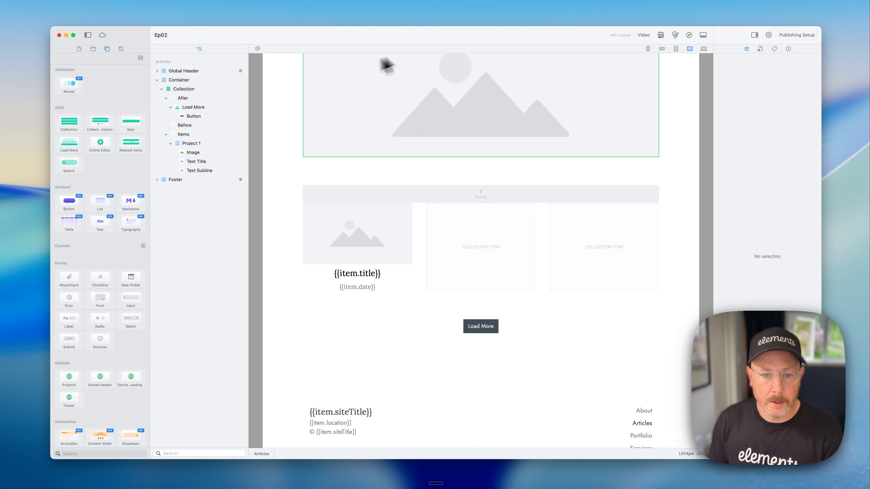
{"action": "left_click", "coordinate": [79, 48]}
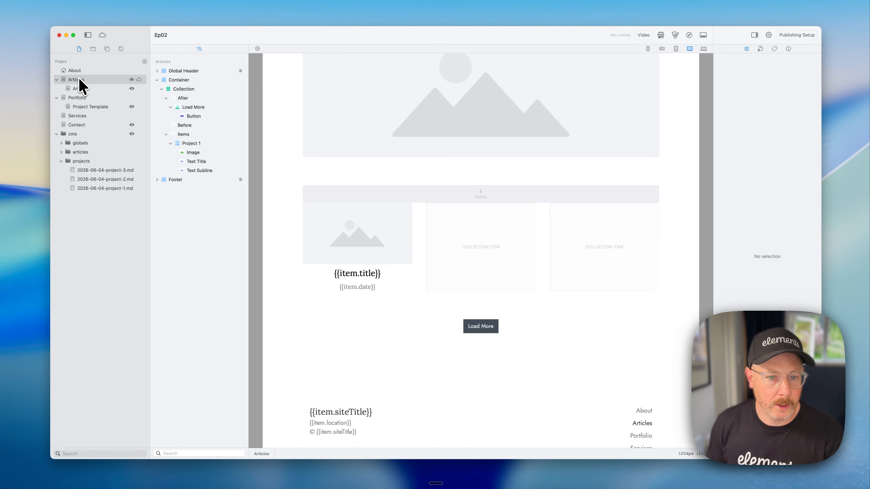
{"action": "left_click", "coordinate": [87, 89]}
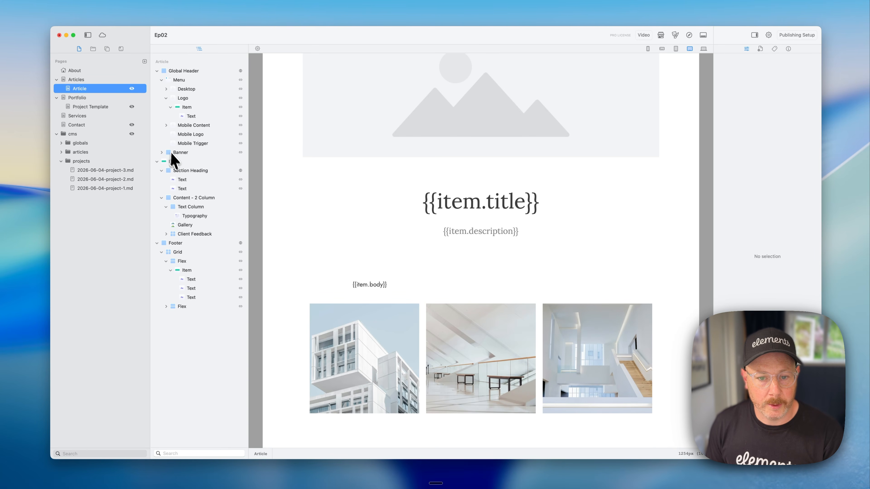
{"action": "left_click", "coordinate": [175, 163]}
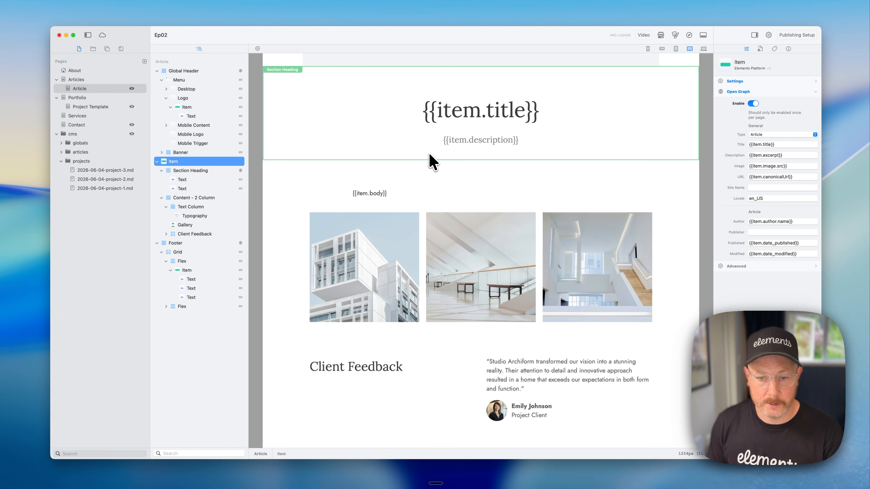
{"action": "left_click", "coordinate": [743, 83]}
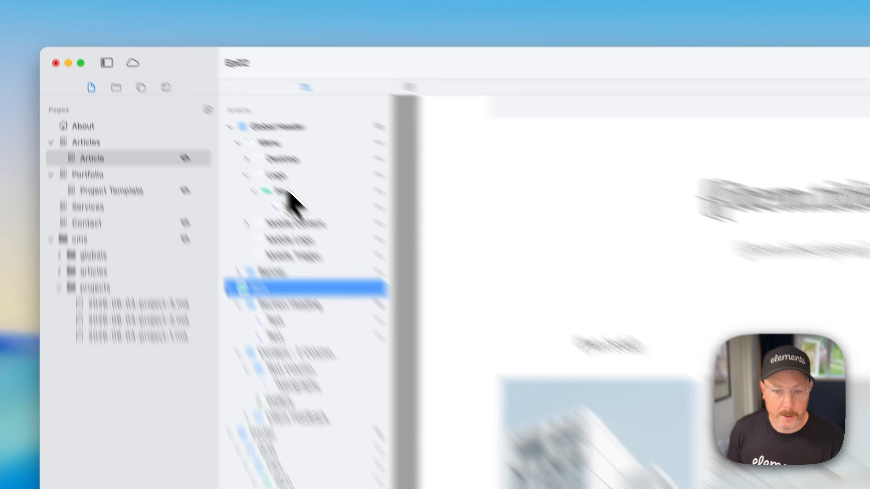
{"action": "left_click", "coordinate": [186, 106]}
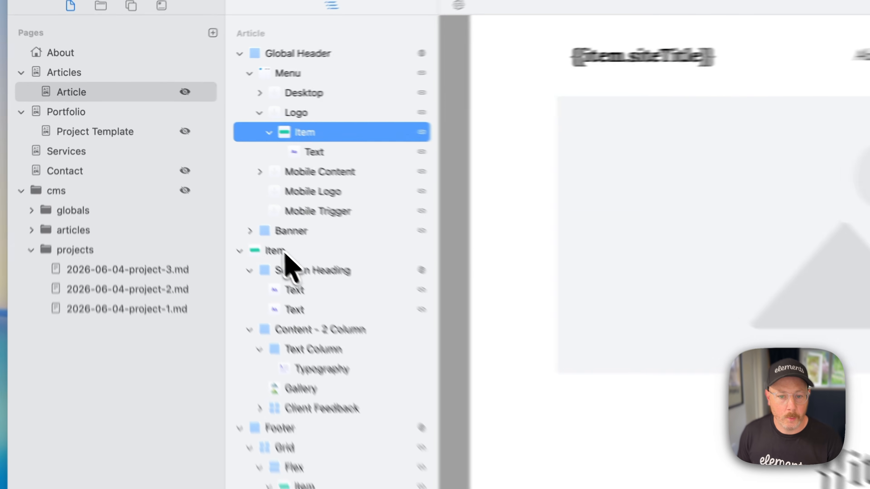
{"action": "left_click", "coordinate": [185, 162]}
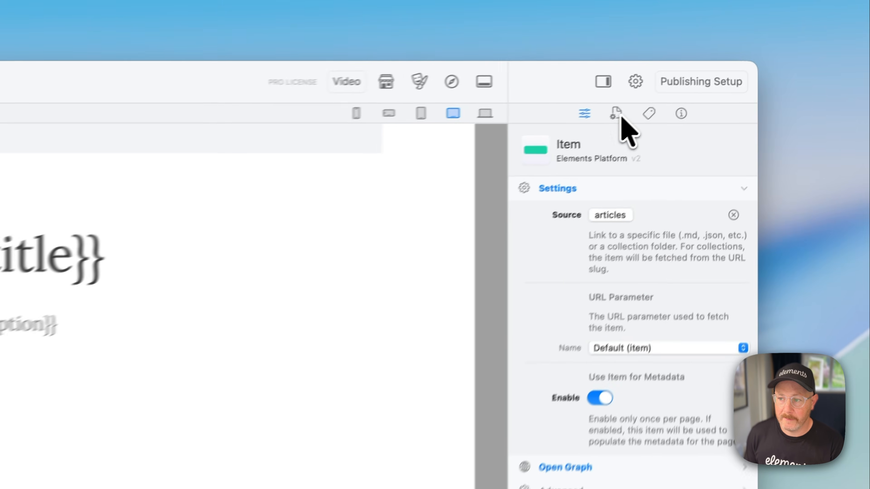
- Set the Article page's browser title to {{item.title}}
{"action": "left_click", "coordinate": [760, 48]}
{"action": "left_click", "coordinate": [730, 70]}
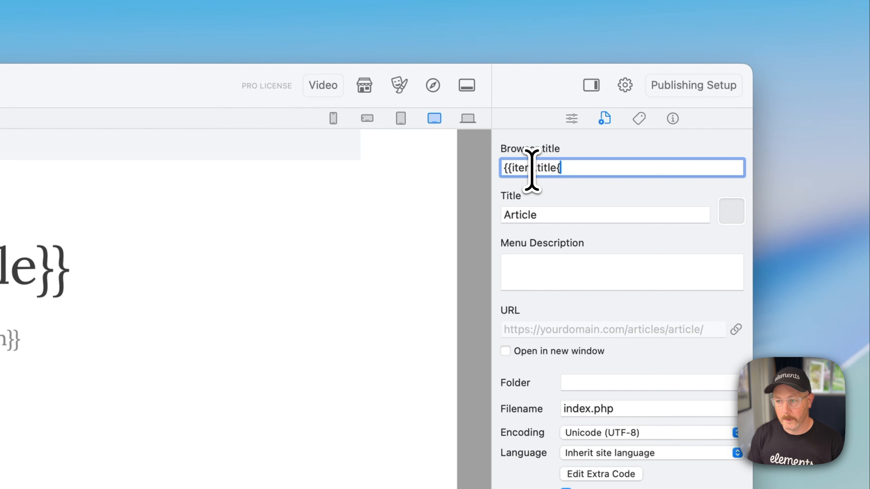
- Switch to the browser, reload the Articles page and open several articles, including The Glass House by Philip Johnson, to check their tab titles
{"action": "key", "text": "super+Tab"}
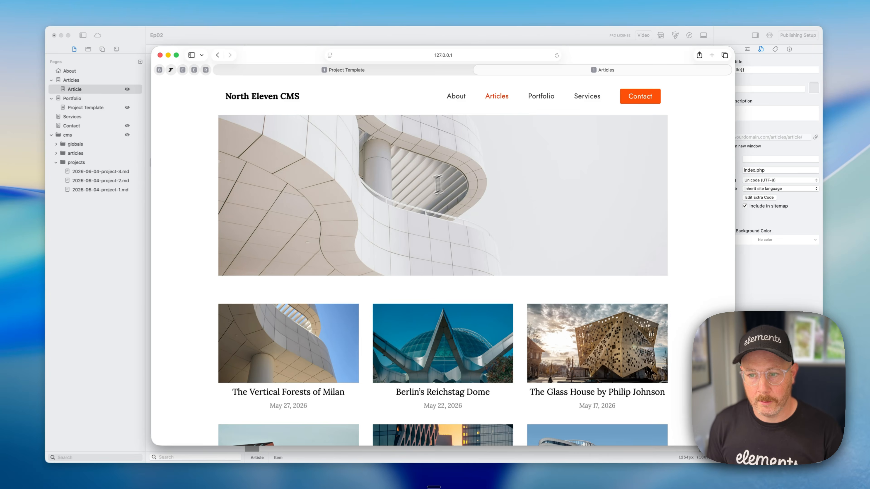
{"action": "key", "text": "super+r"}
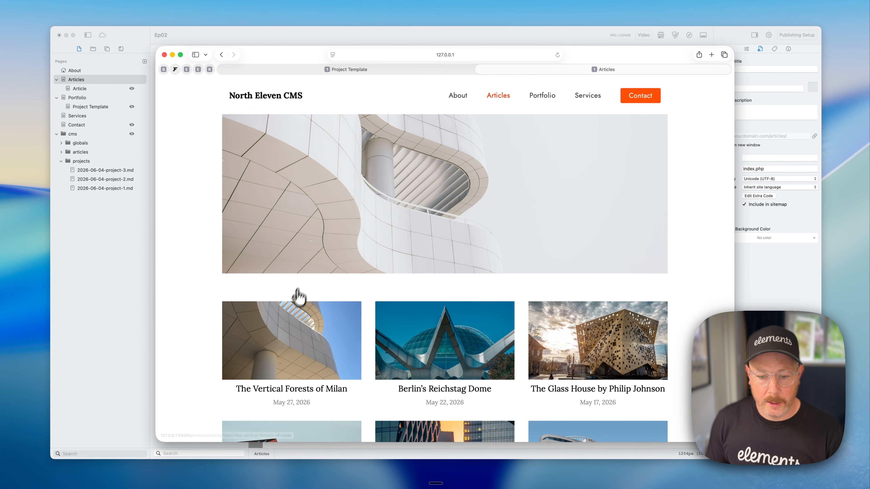
{"action": "left_click", "coordinate": [281, 369]}
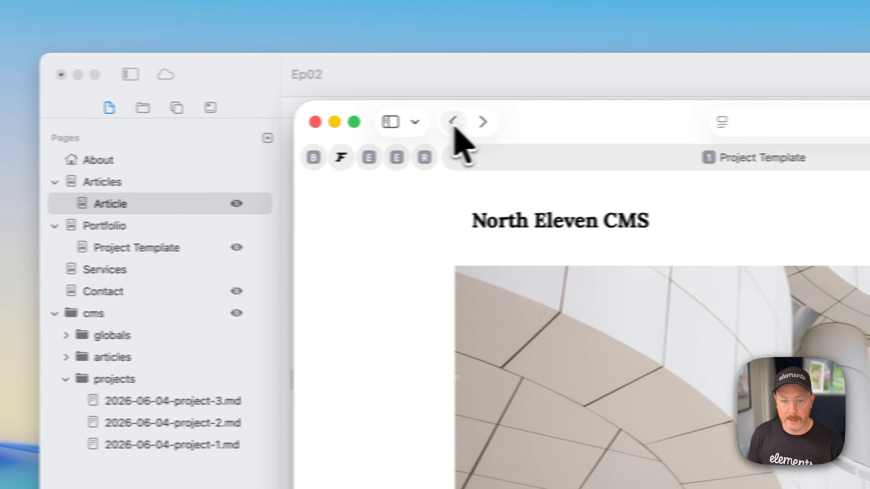
{"action": "left_click", "coordinate": [454, 123]}
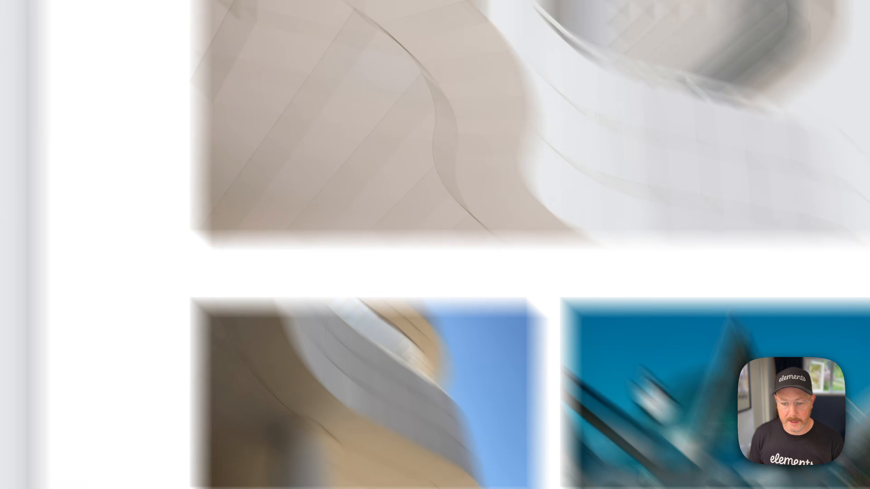
{"action": "left_click", "coordinate": [475, 251]}
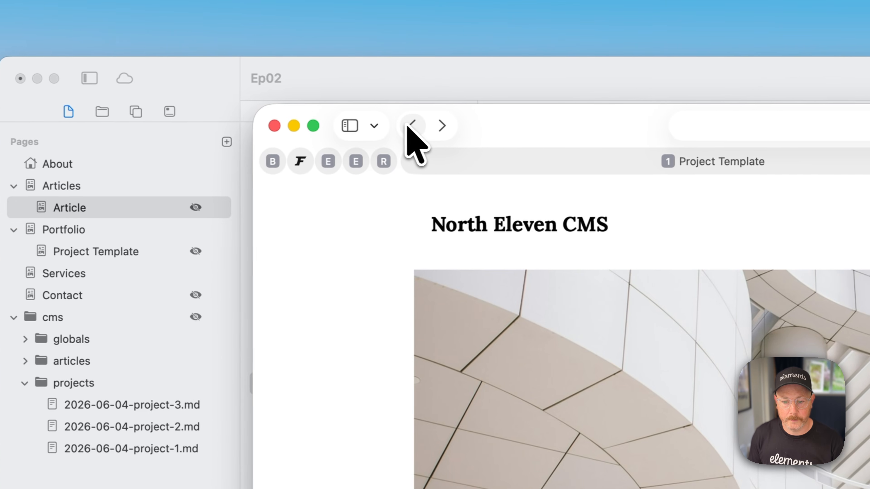
{"action": "left_click", "coordinate": [410, 125]}
{"action": "left_click", "coordinate": [855, 379]}
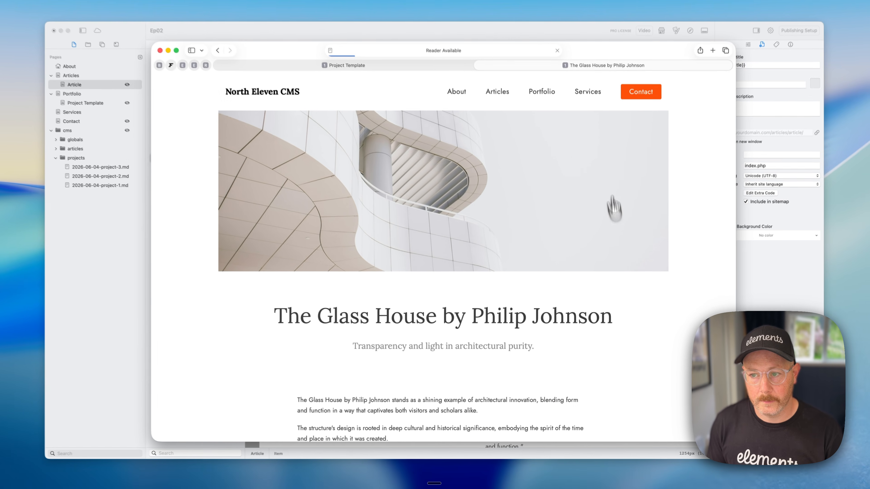
- Back in Elements, extend the Article page's browser title to {{item.title}} | North Elevent Blog
{"action": "left_click", "coordinate": [754, 88]}
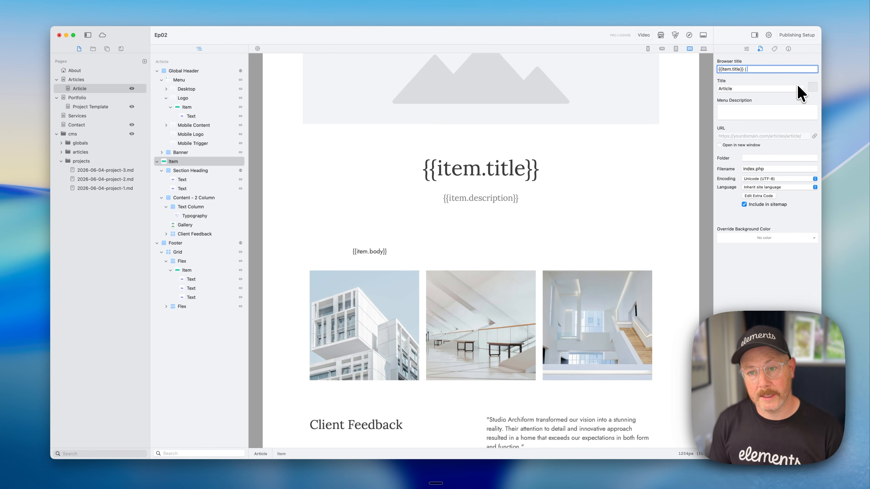
{"action": "type", "text": "| North"}
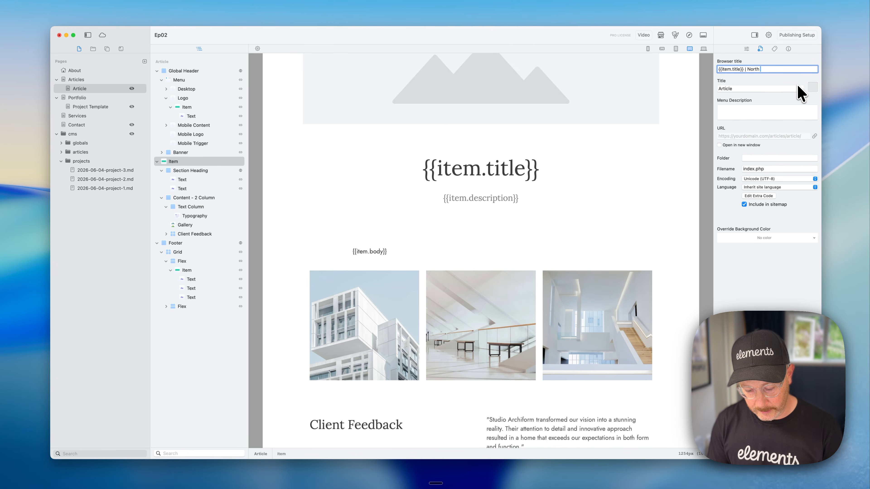
{"action": "type", "text": " Elevent Blog"}
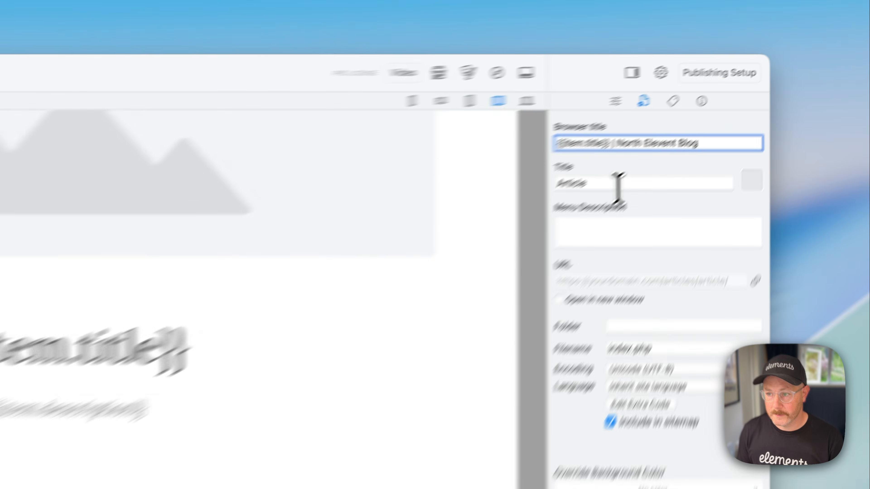
- Switch to the browser preview and open articles to check their extended tab titles
{"action": "key", "text": "super+Tab"}
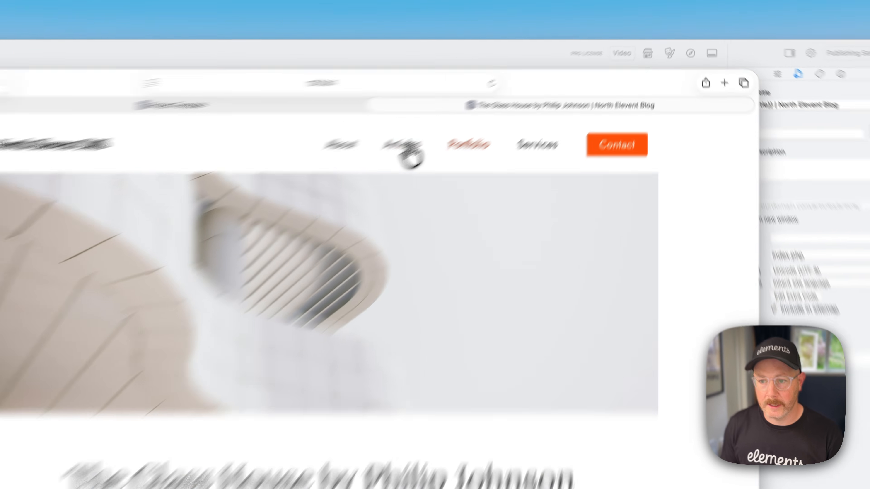
{"action": "left_click", "coordinate": [218, 230]}
{"action": "left_click", "coordinate": [584, 351]}
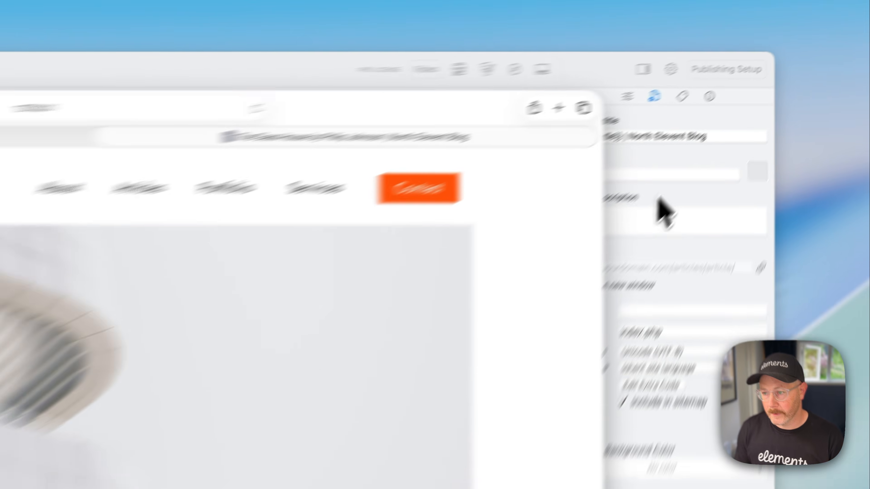
- Back in Elements, set the Article page's meta description to {{item.excerpt}} and its canonical URL to {{item.canonicalURL}}
{"action": "left_click", "coordinate": [762, 101]}
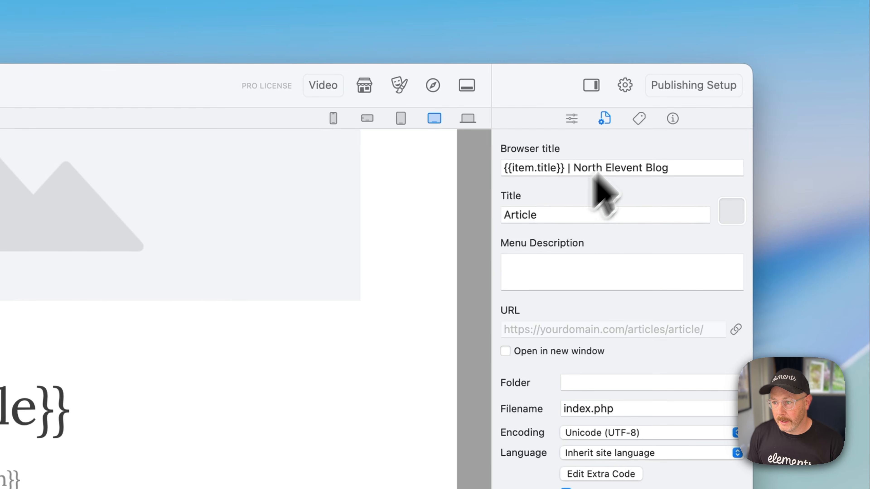
{"action": "left_click_drag", "start_coordinate": [713, 167], "coordinate": [496, 167]}
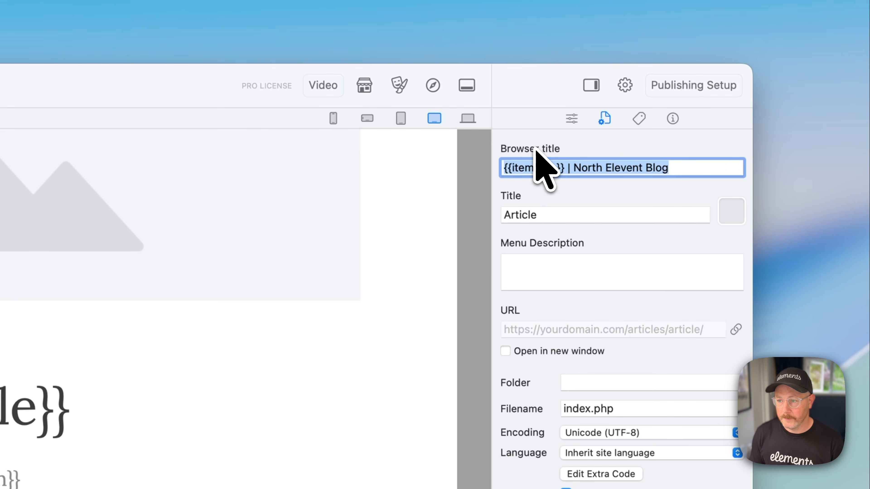
{"action": "left_click", "coordinate": [639, 118]}
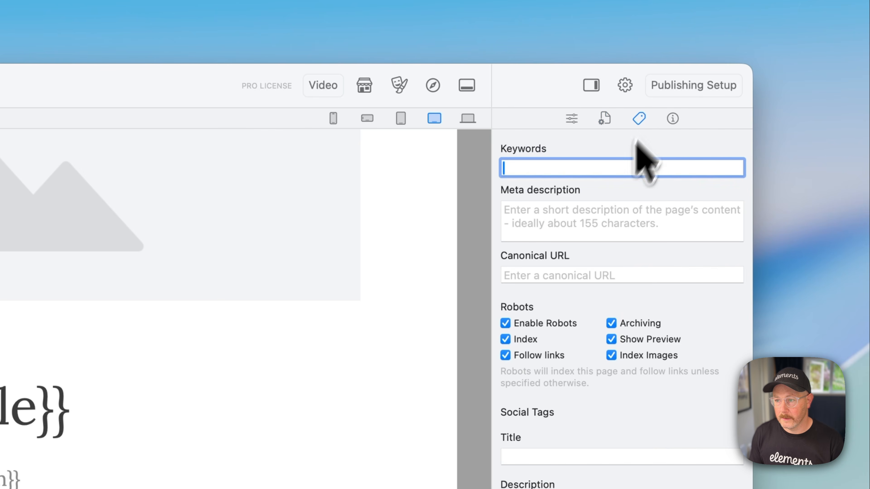
{"action": "left_click", "coordinate": [549, 210]}
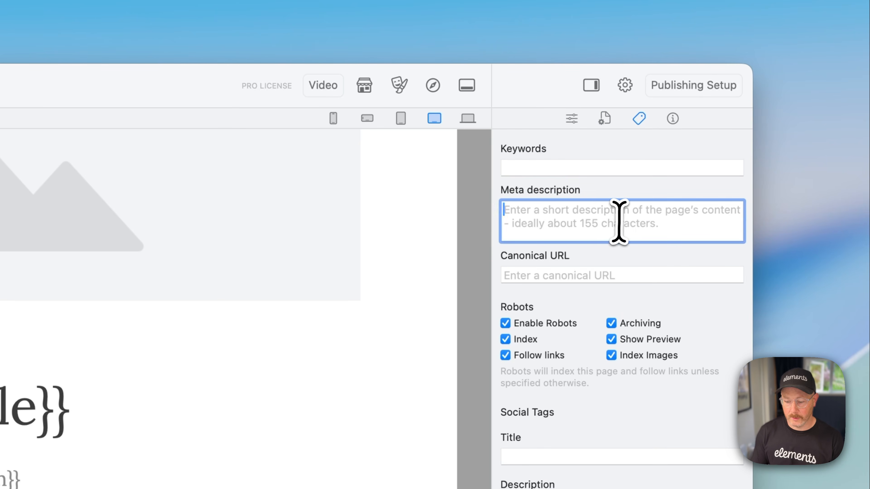
{"action": "type", "text": "{{item.e"}
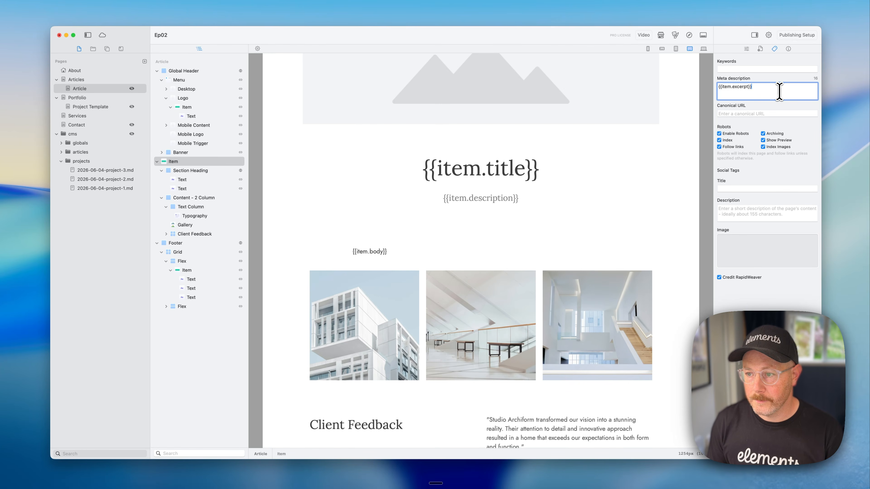
{"action": "type", "text": "xcerpt}}"}
{"action": "left_click_drag", "start_coordinate": [779, 91], "coordinate": [691, 86]}
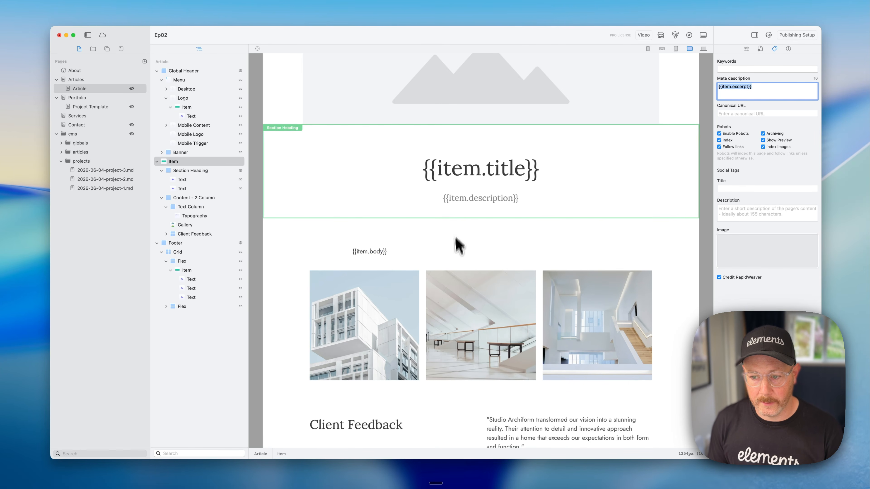
{"action": "left_click", "coordinate": [739, 114]}
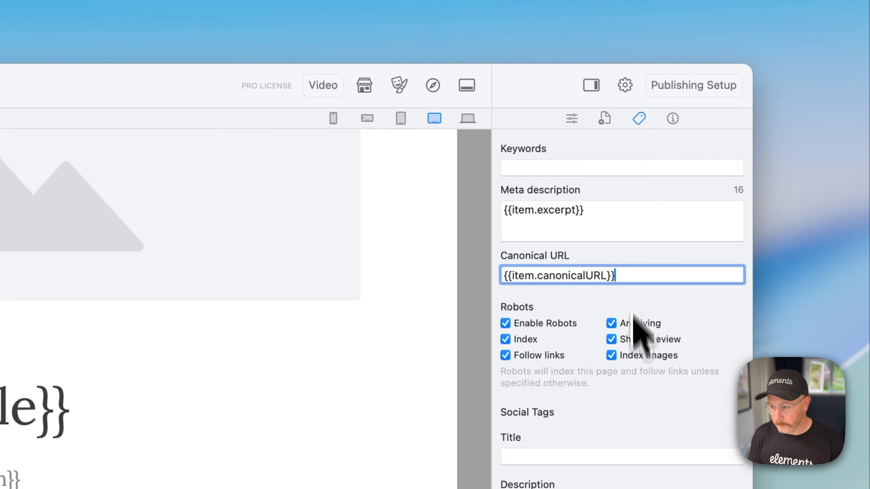
- Copy the browser title {{item.title}} | North Elevent Blog into the Article page's social tags title
{"action": "left_click", "coordinate": [535, 457]}
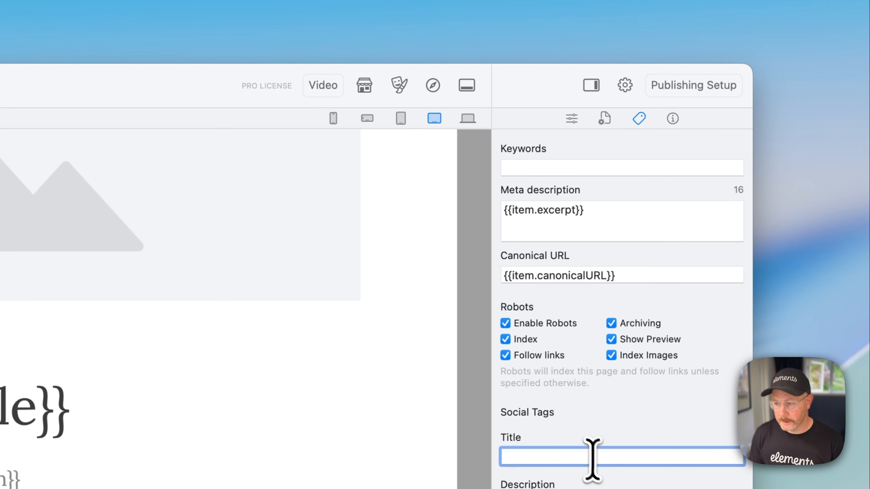
{"action": "left_click", "coordinate": [606, 119]}
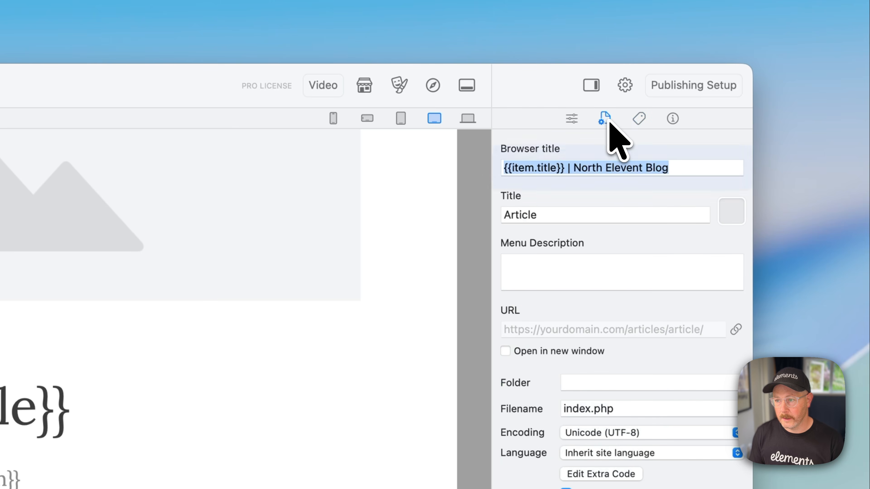
{"action": "left_click_drag", "start_coordinate": [567, 168], "coordinate": [476, 166]}
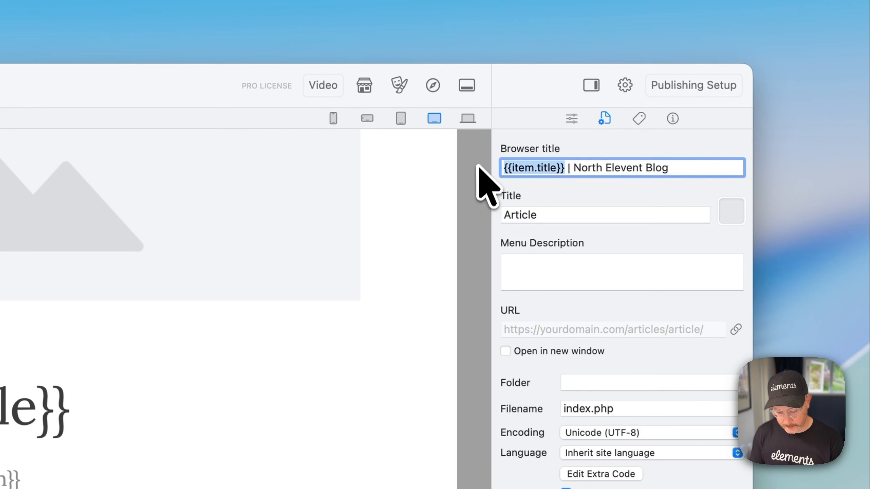
{"action": "left_click_drag", "start_coordinate": [669, 167], "coordinate": [478, 155]}
{"action": "key", "text": "super+c"}
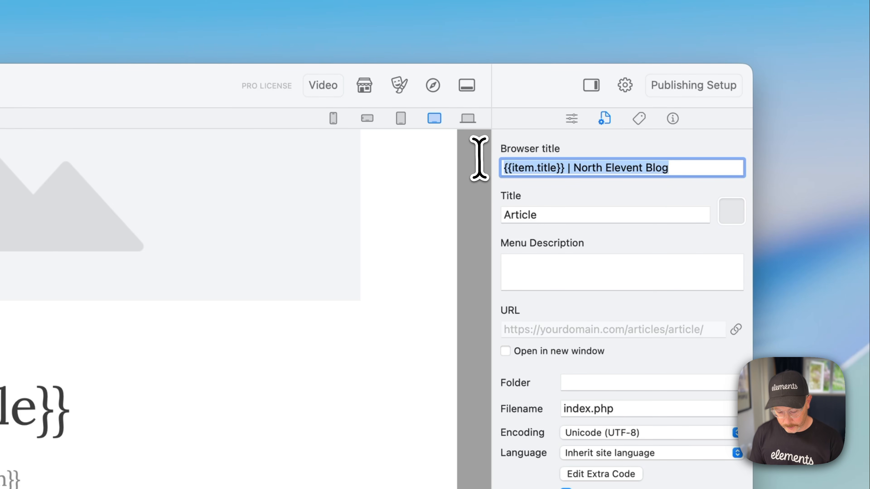
{"action": "left_click", "coordinate": [639, 118]}
{"action": "left_click", "coordinate": [551, 404]}
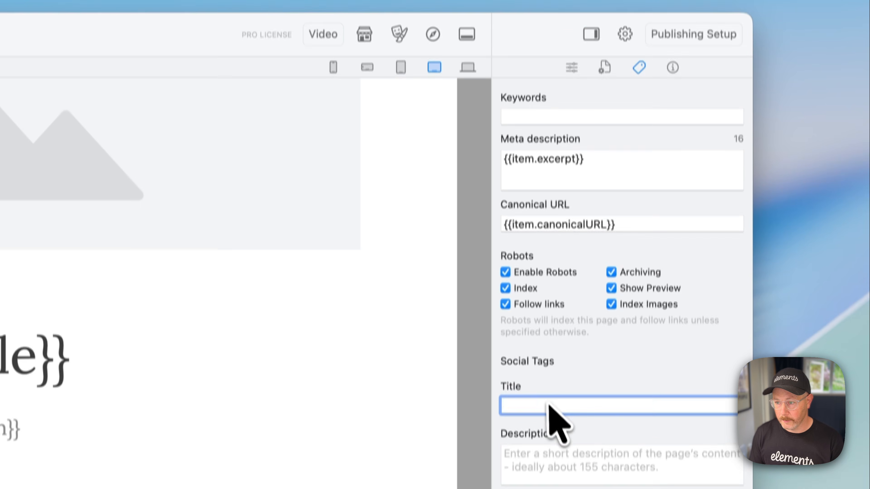
{"action": "key", "text": "super+v"}
- Copy the meta description {{item.excerpt}} into the Article page's social tags description
{"action": "left_click", "coordinate": [587, 145]}
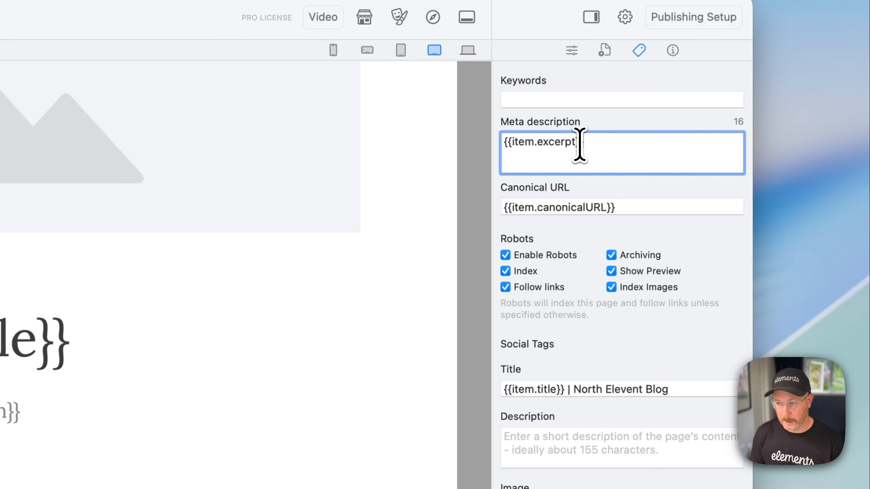
{"action": "triple_click", "coordinate": [581, 142]}
{"action": "key", "text": "super+c"}
{"action": "left_click", "coordinate": [550, 452]}
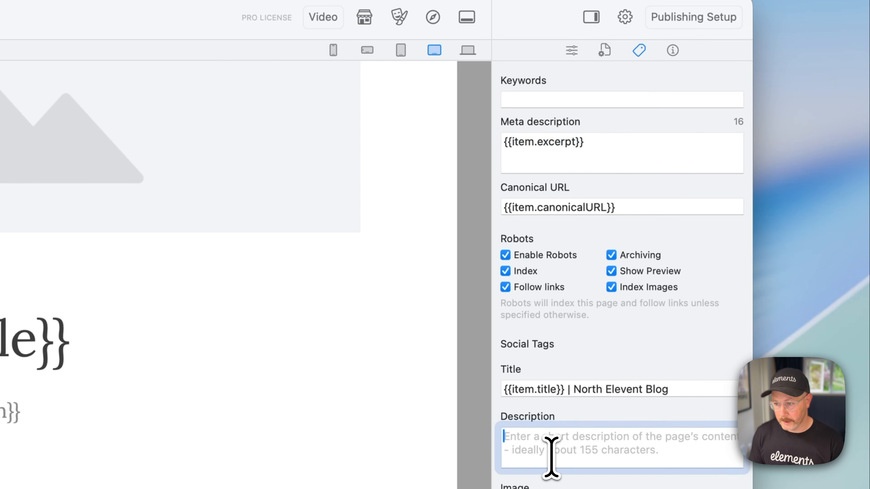
{"action": "key", "text": "super+v"}
- Review the Article page's metadata fields and its Item component's Open Graph settings, including the available types
{"action": "left_click", "coordinate": [672, 50]}
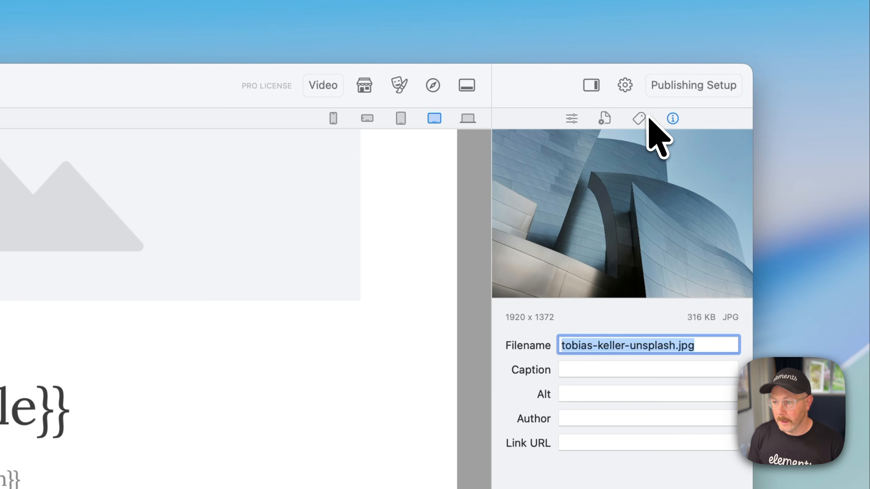
{"action": "left_click", "coordinate": [639, 117]}
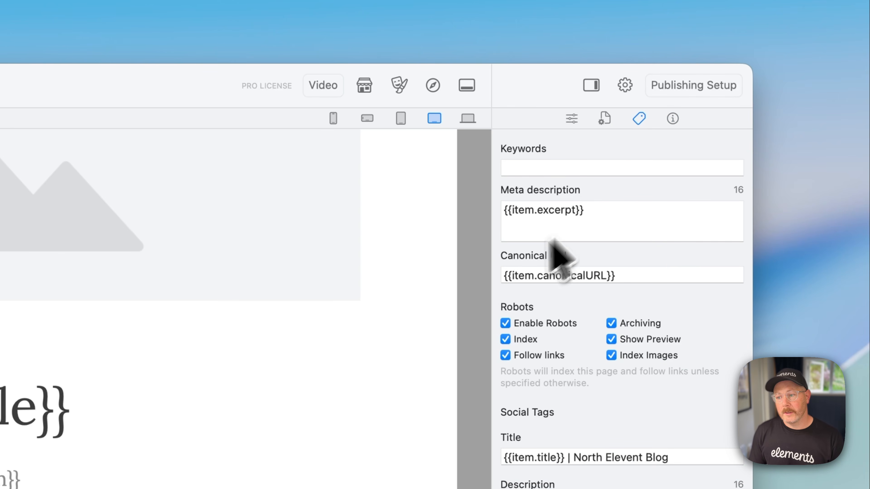
{"action": "triple_click", "coordinate": [583, 451]}
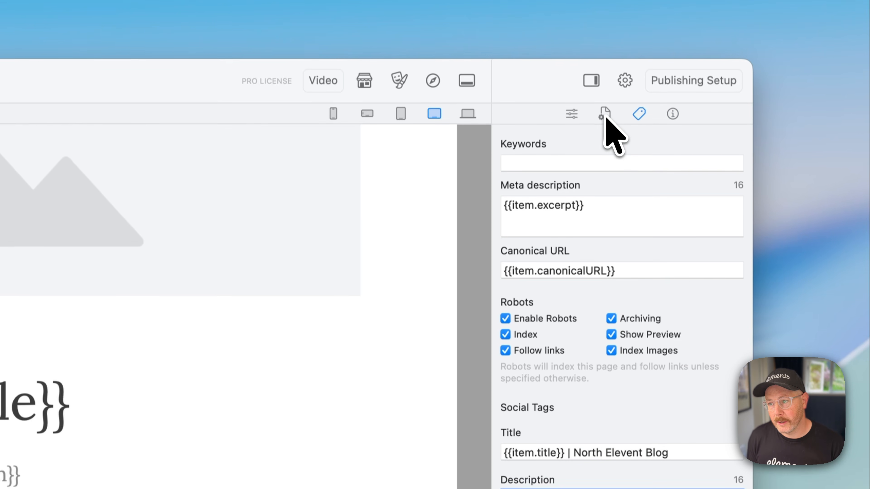
{"action": "left_click", "coordinate": [605, 68]}
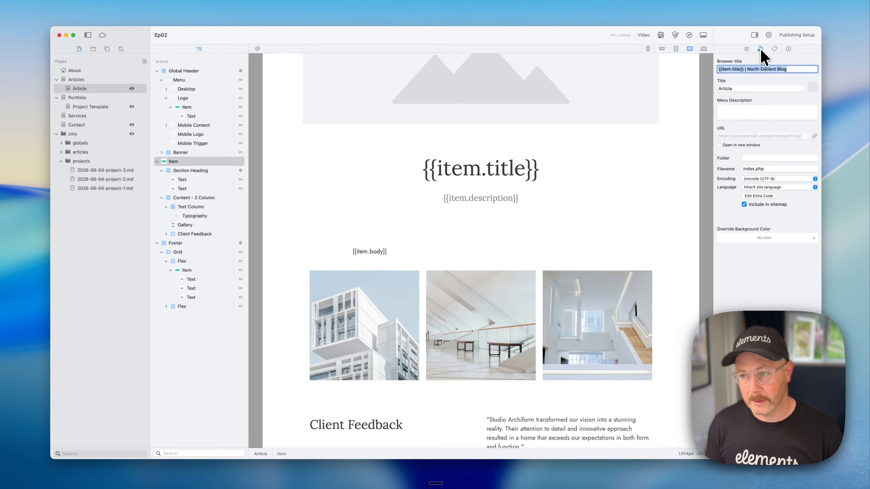
{"action": "left_click", "coordinate": [746, 49]}
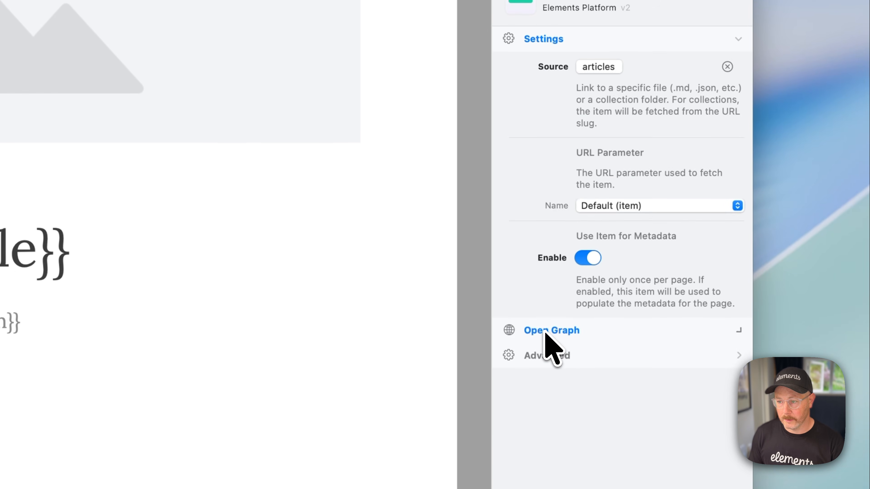
{"action": "left_click", "coordinate": [547, 487]}
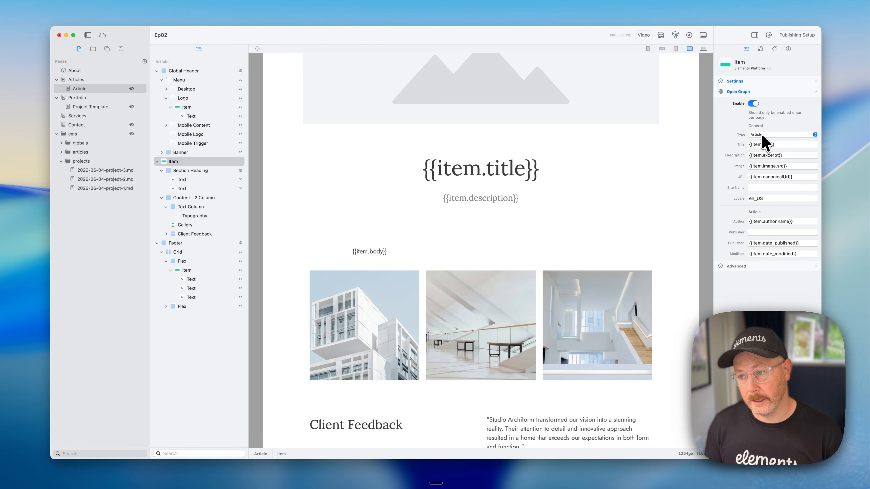
{"action": "left_click_drag", "start_coordinate": [777, 144], "coordinate": [749, 144]}
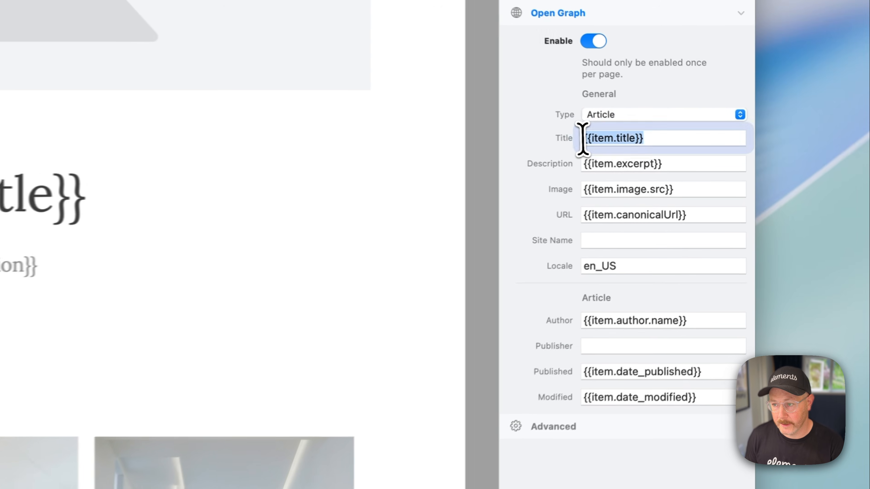
{"action": "left_click", "coordinate": [638, 114]}
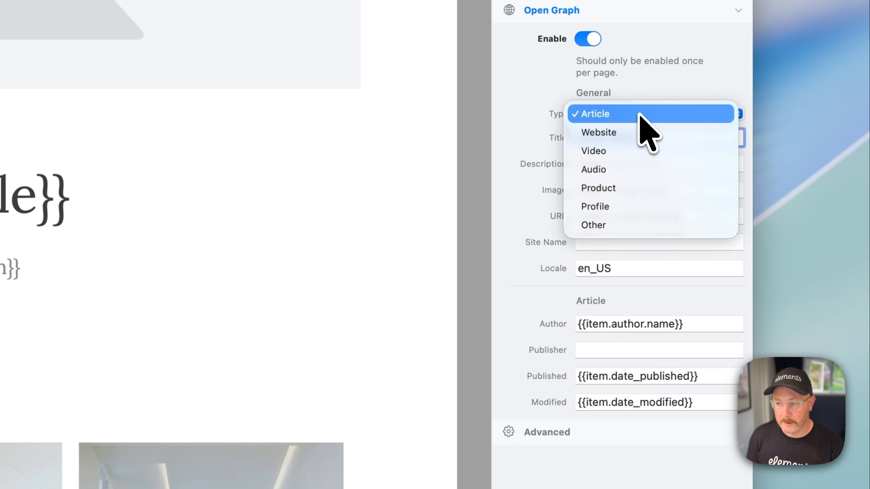
{"action": "left_click", "coordinate": [546, 96]}
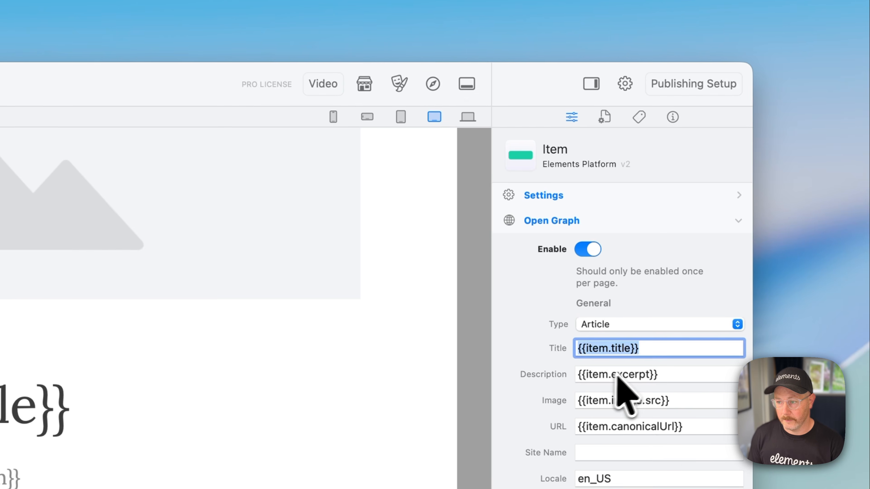
- Replace the Article page's canonical URL with {{item.canonicalUrl}}, copied from the Item's Open Graph URL
{"action": "left_click_drag", "start_coordinate": [702, 428], "coordinate": [529, 424]}
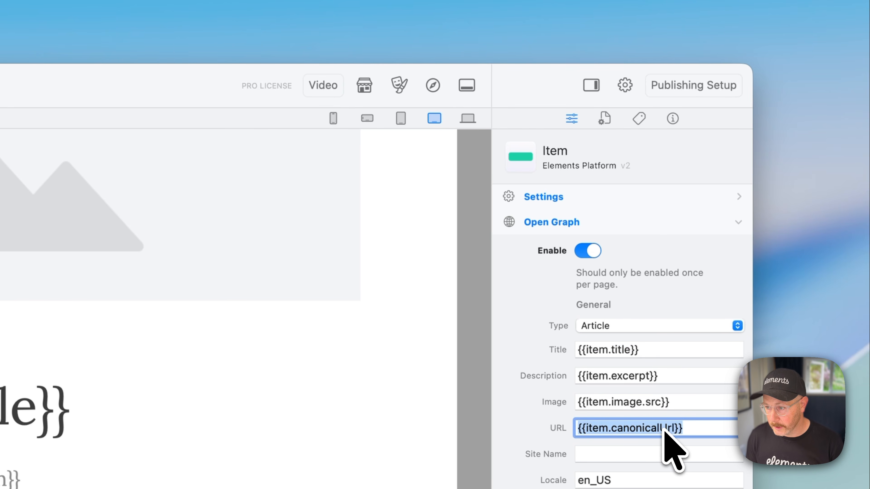
{"action": "left_click", "coordinate": [639, 119]}
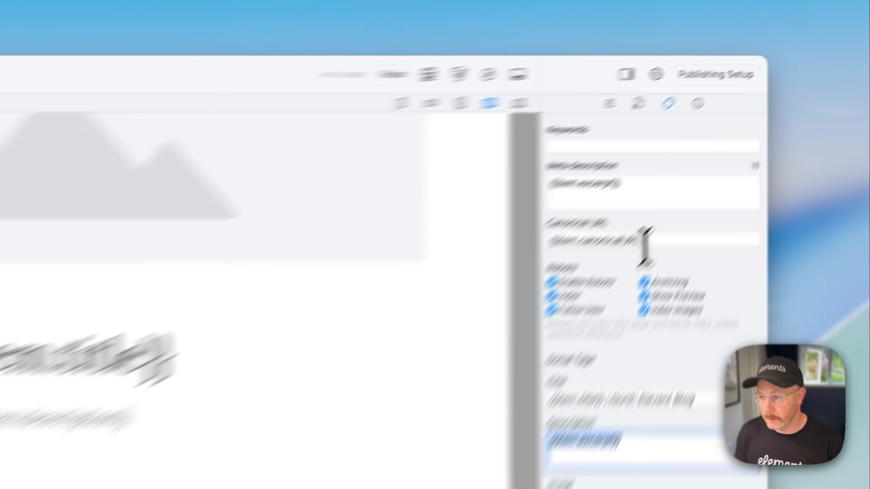
{"action": "left_click", "coordinate": [609, 275]}
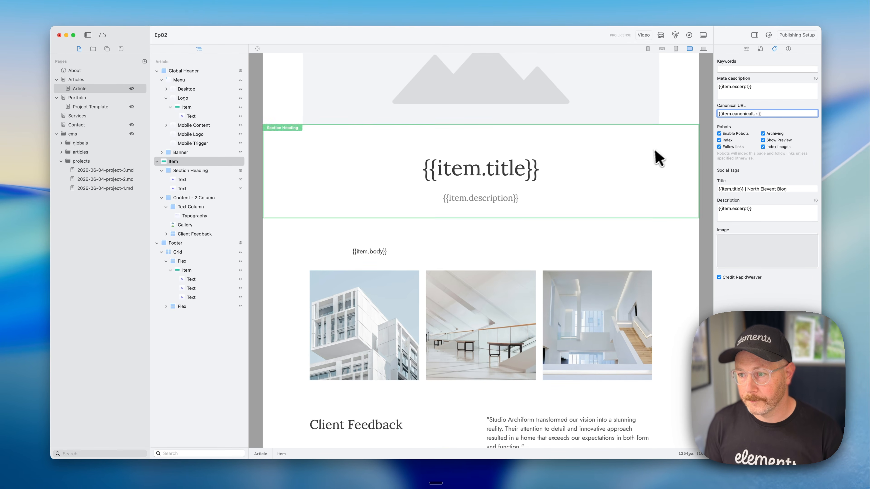
- Preview the Article page in the browser and expand the HTML head in the web inspector
{"action": "left_click", "coordinate": [651, 158]}
{"action": "key", "text": "super+r"}
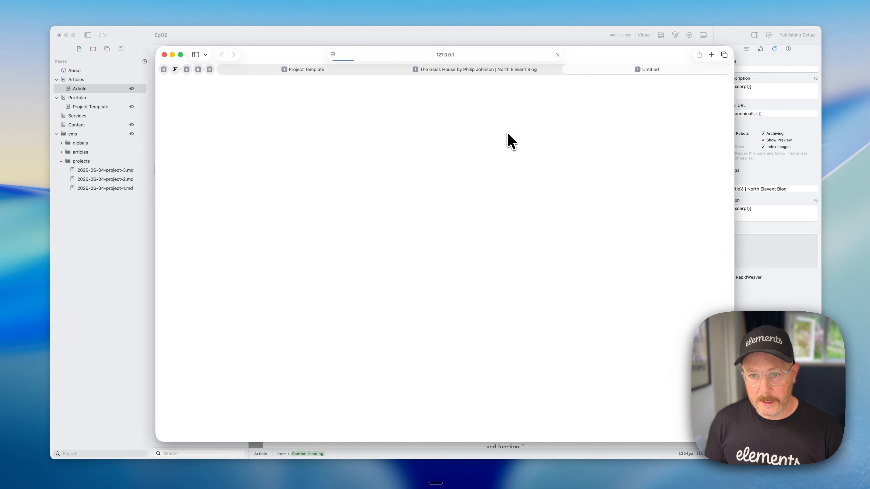
{"action": "right_click", "coordinate": [467, 267]}
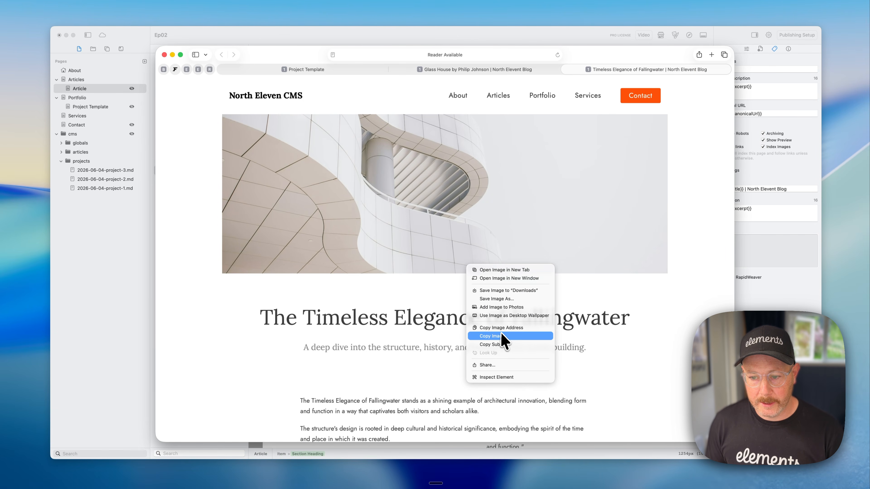
{"action": "left_click", "coordinate": [502, 376]}
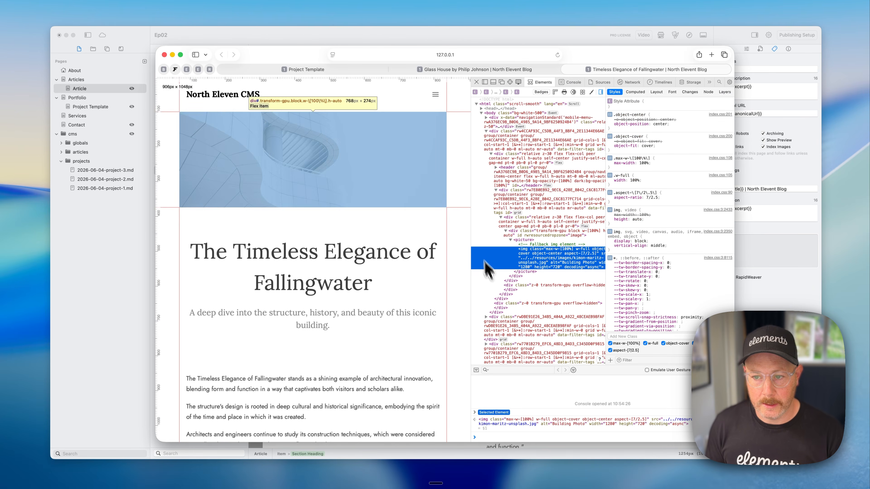
{"action": "left_click", "coordinate": [482, 109]}
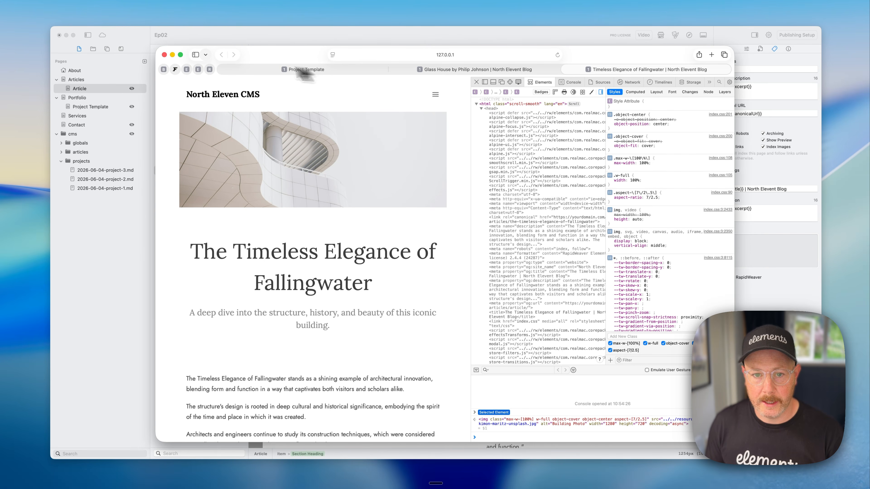
- Enlarge the browser window and the inspector, and examine the canonical link, meta description and Open Graph tags
{"action": "left_click_drag", "start_coordinate": [157, 47], "coordinate": [72, 36]}
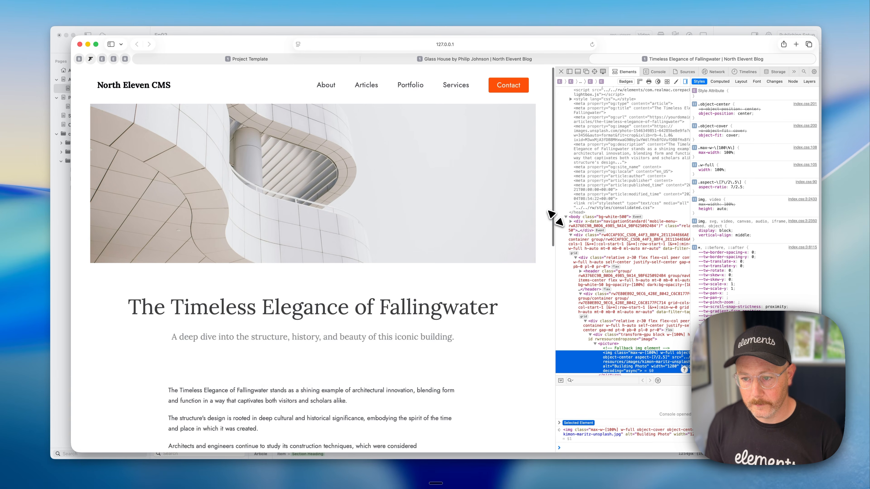
{"action": "left_click_drag", "start_coordinate": [552, 218], "coordinate": [346, 210]}
{"action": "scroll", "coordinate": [362, 202], "scroll_direction": "up", "scroll_amount": 5}
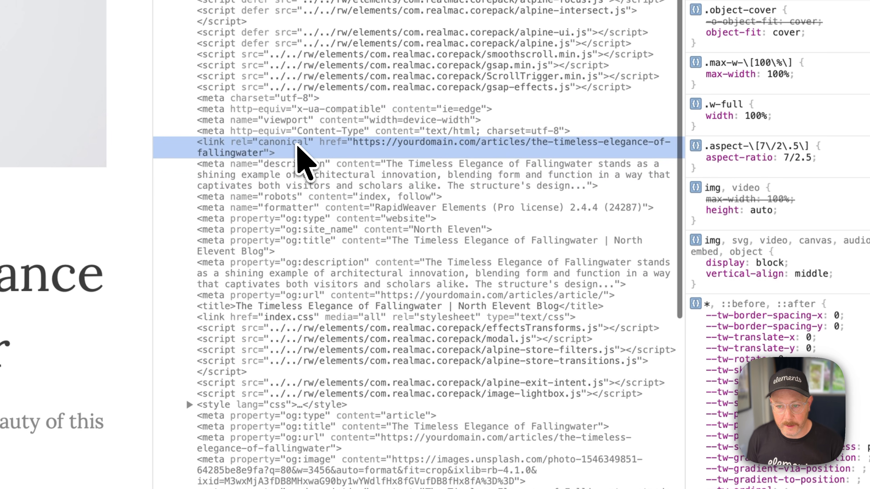
{"action": "left_click", "coordinate": [296, 150]}
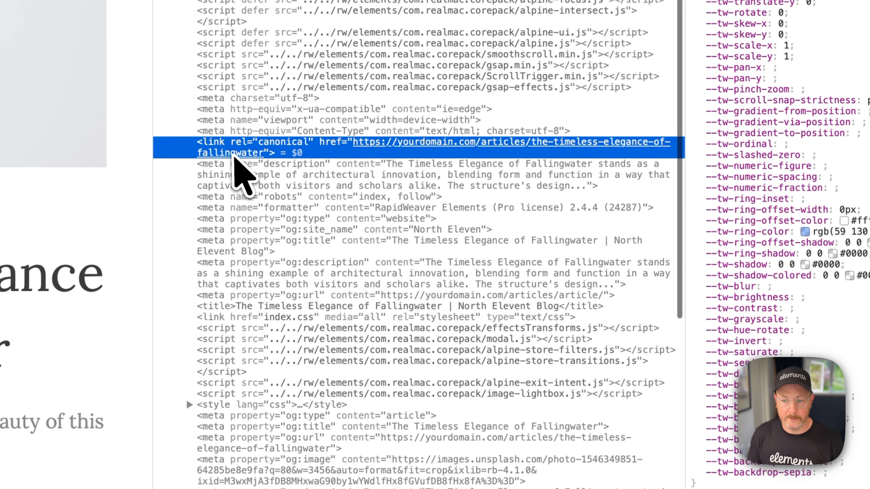
{"action": "scroll", "coordinate": [404, 258], "scroll_direction": "down", "scroll_amount": 10}
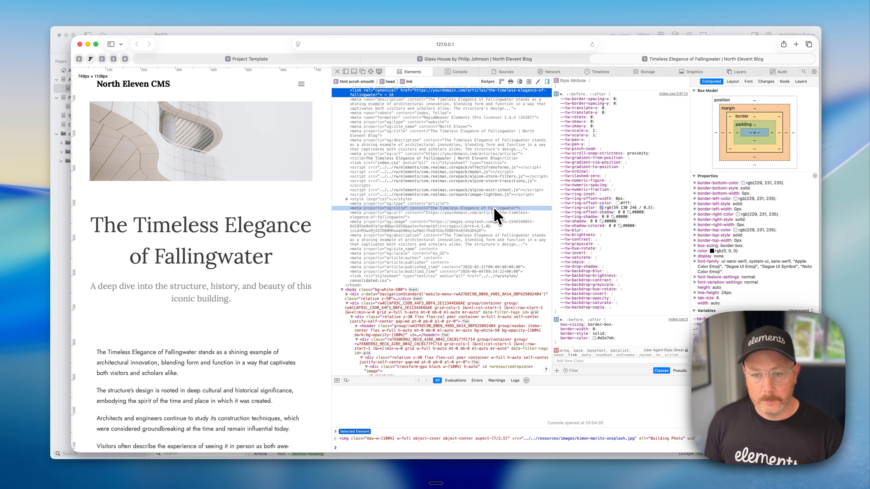
- Close the web inspector and browse the preview's Articles and Portfolio pages to check their tab titles
{"action": "left_click", "coordinate": [337, 71]}
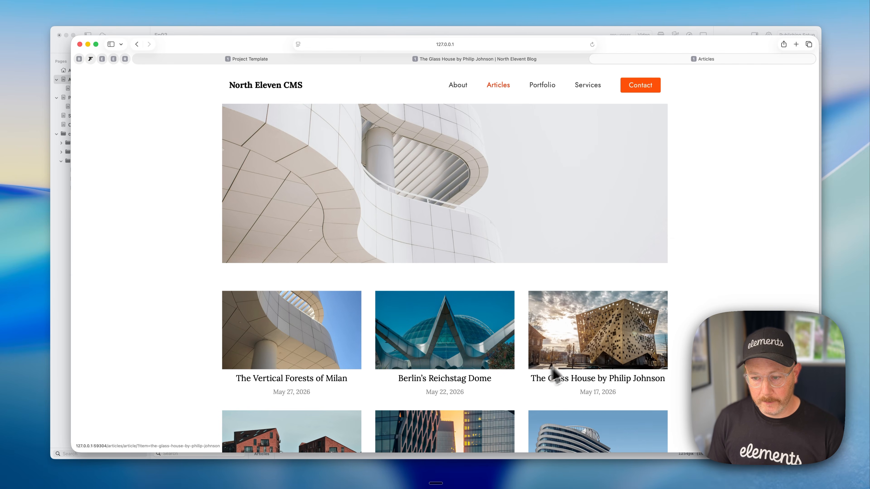
{"action": "scroll", "coordinate": [568, 349], "scroll_direction": "down", "scroll_amount": 4}
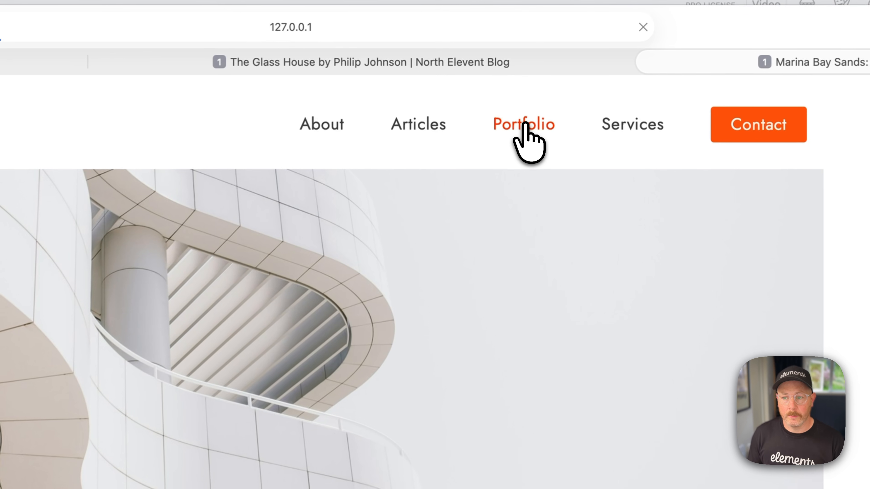
{"action": "left_click", "coordinate": [542, 85]}
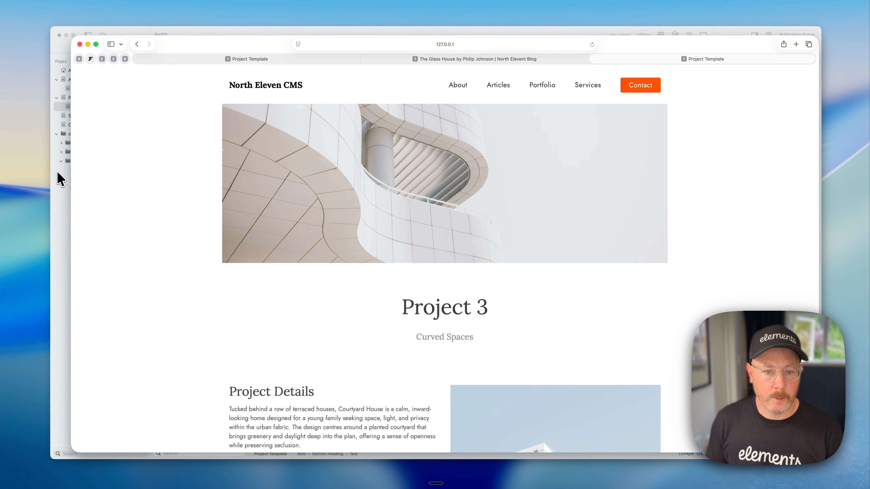
- Back in Elements, enable Use Item for Metadata on the Project Template page's Item component
{"action": "left_click", "coordinate": [60, 176]}
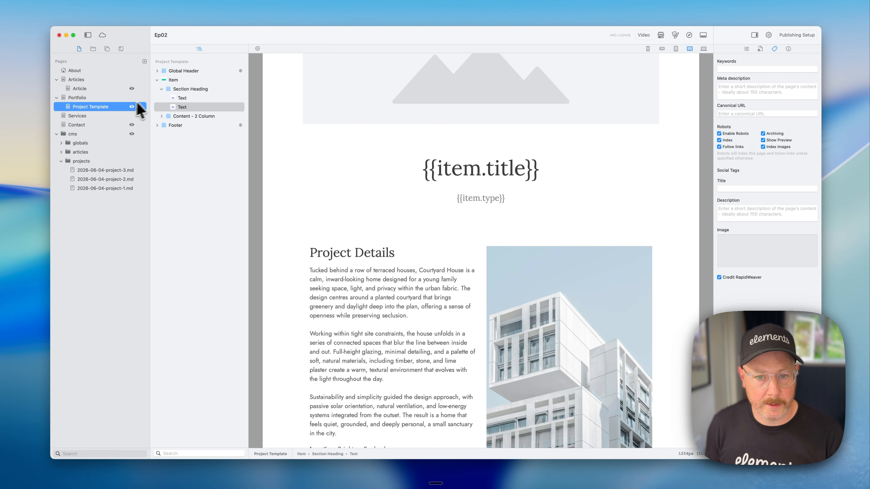
{"action": "left_click", "coordinate": [174, 80]}
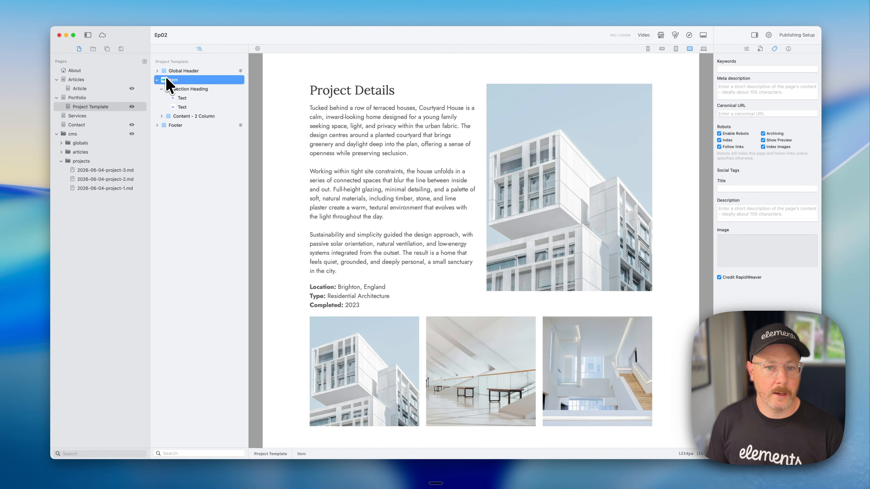
{"action": "scroll", "coordinate": [356, 117], "scroll_direction": "up", "scroll_amount": 4}
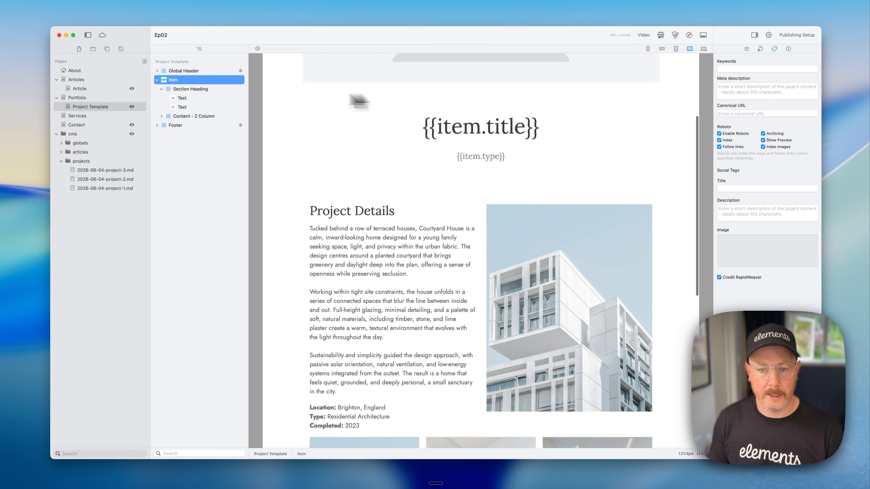
{"action": "left_click", "coordinate": [747, 49]}
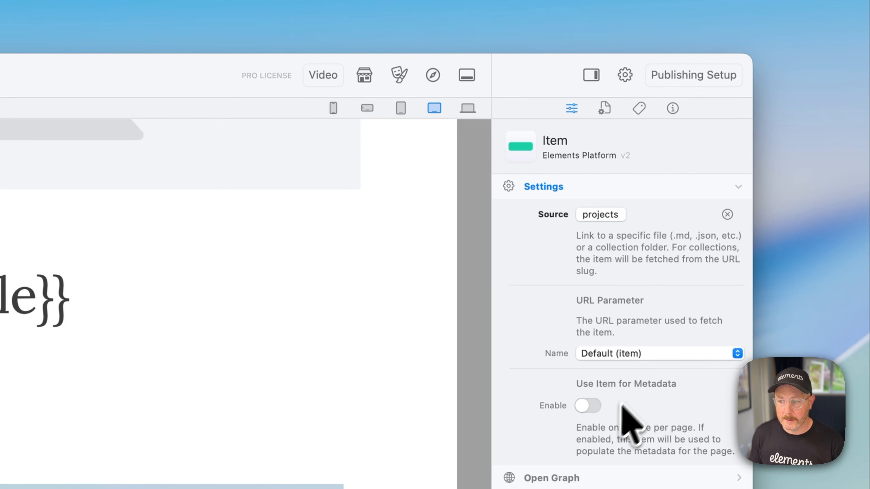
{"action": "left_click", "coordinate": [584, 409]}
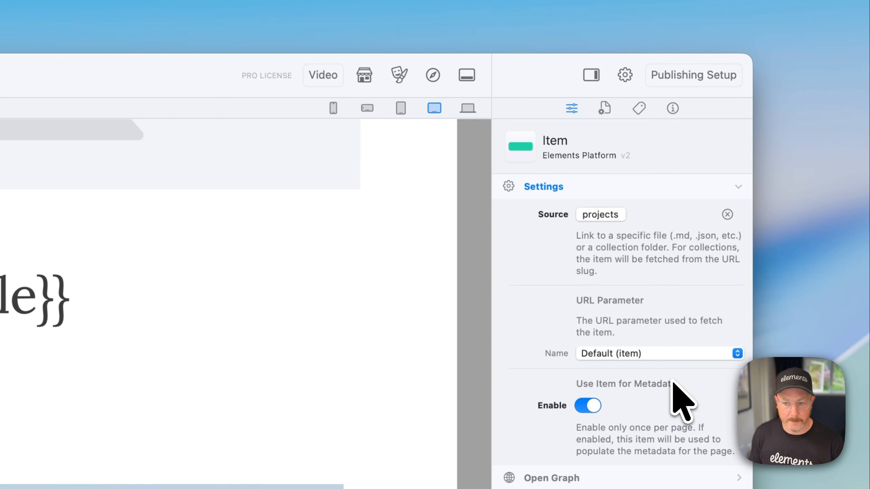
- Set the Project Template page's browser title to {{item.title}} | {{item.type}} | Projects and preview it in the browser
{"action": "left_click", "coordinate": [611, 119]}
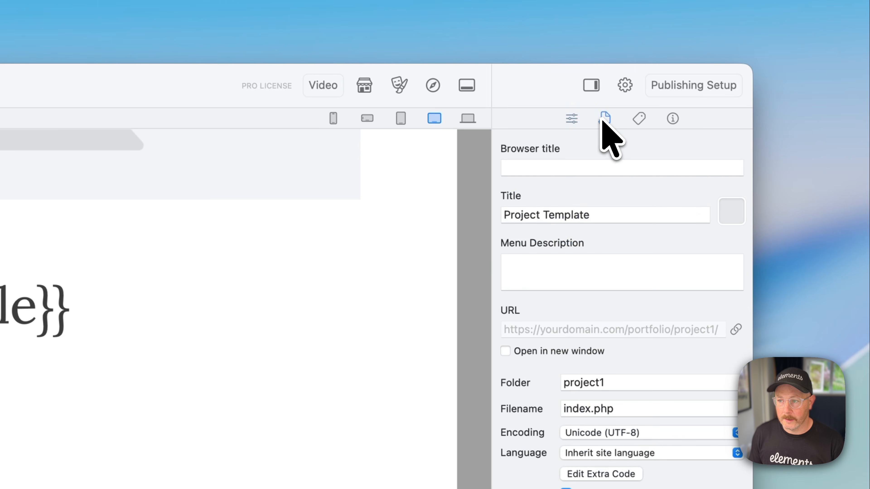
{"action": "left_click", "coordinate": [529, 168]}
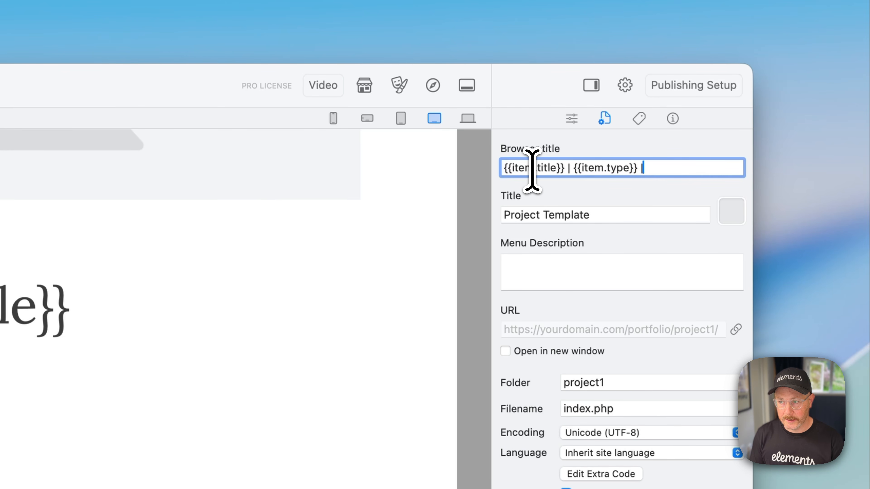
{"action": "type", "text": "ects"}
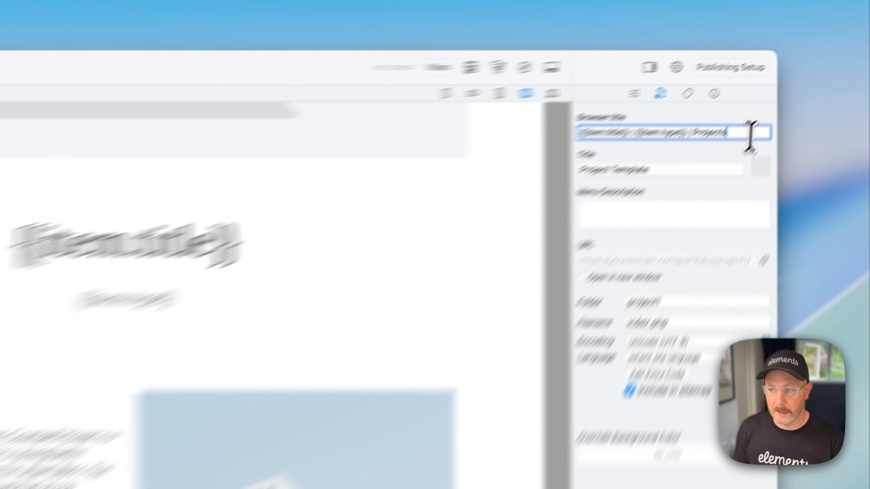
{"action": "left_click_drag", "start_coordinate": [805, 69], "coordinate": [719, 69]}
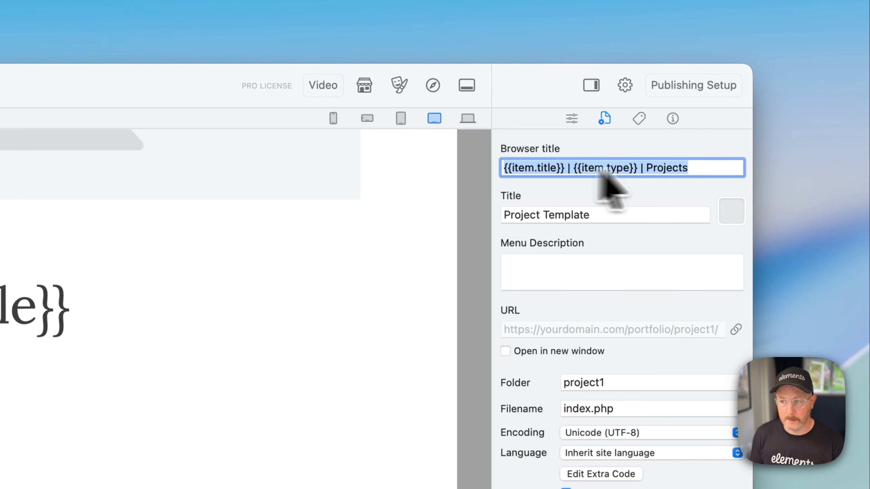
{"action": "double_click", "coordinate": [683, 169]}
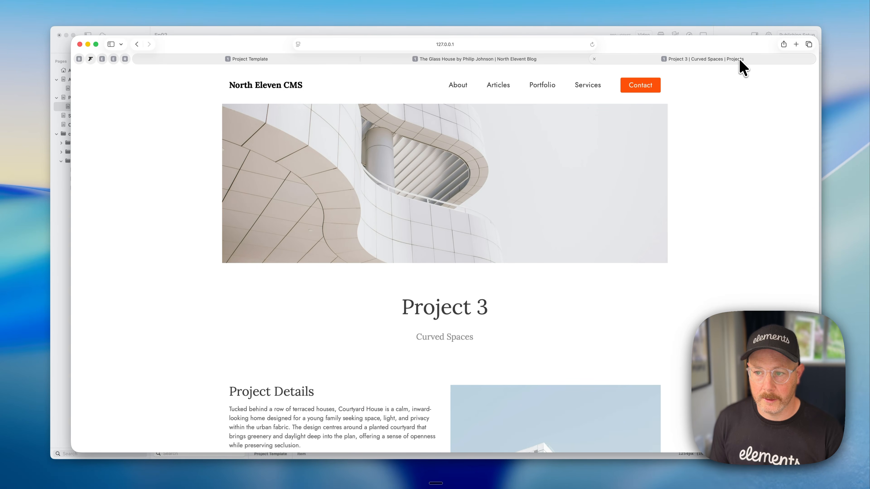
- Open Project 1 from the preview's Portfolio page and check its tab title and the site name in the header
{"action": "left_click", "coordinate": [542, 86]}
{"action": "scroll", "coordinate": [468, 175], "scroll_direction": "down", "scroll_amount": 5}
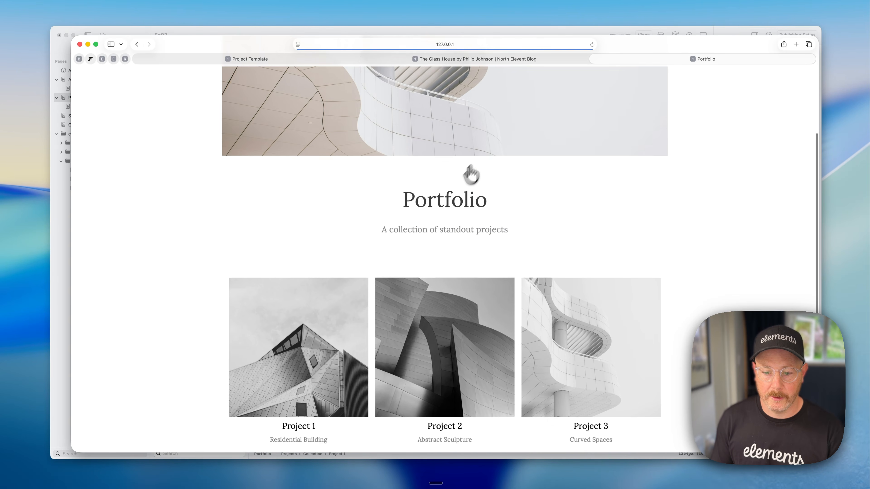
{"action": "left_click", "coordinate": [289, 261]}
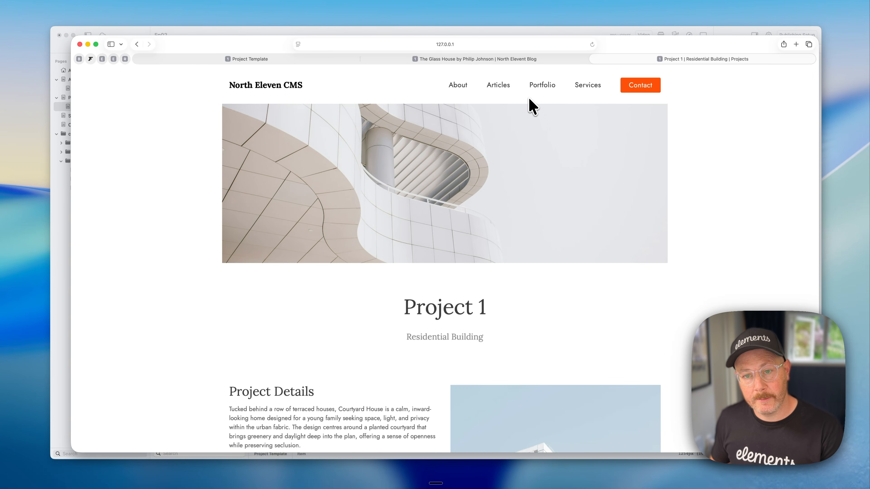
{"action": "left_click_drag", "start_coordinate": [311, 88], "coordinate": [252, 87]}
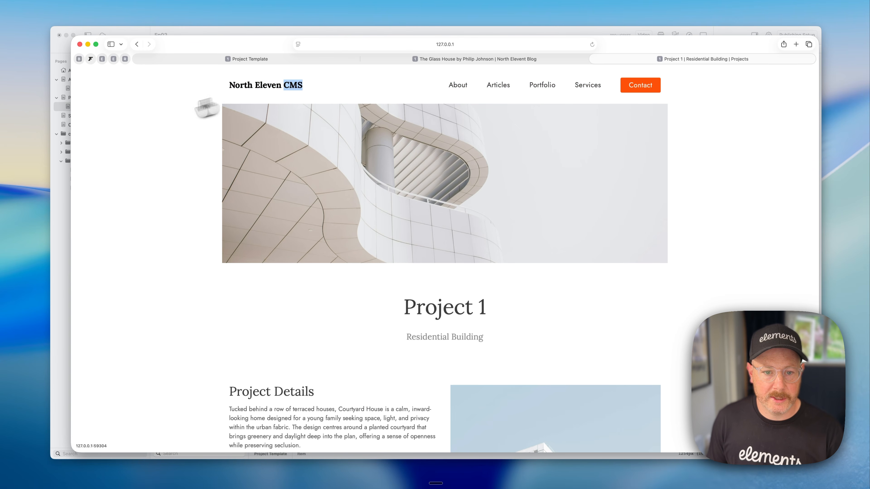
- Back in Elements, change the site name in the globals folder's file to North Eleven and reload the Project 1 preview in the browser
{"action": "left_click", "coordinate": [69, 191]}
{"action": "left_click", "coordinate": [74, 143]}
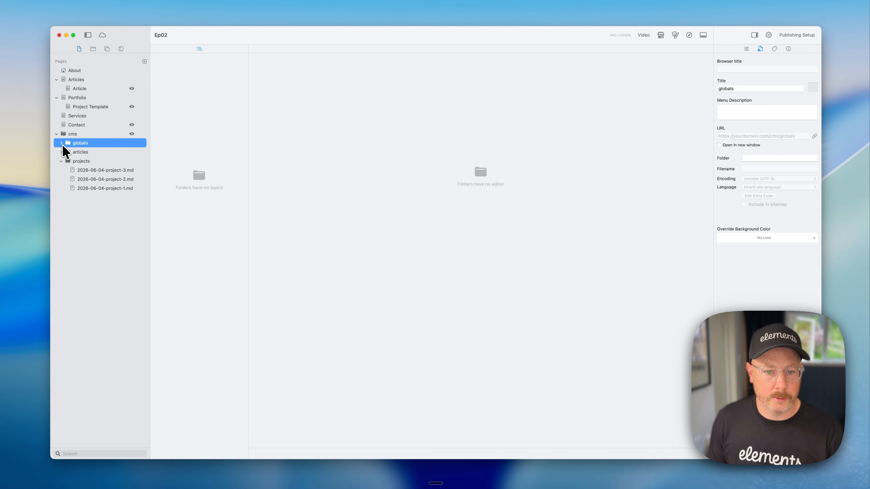
{"action": "left_click", "coordinate": [90, 152]}
{"action": "double_click", "coordinate": [342, 64]}
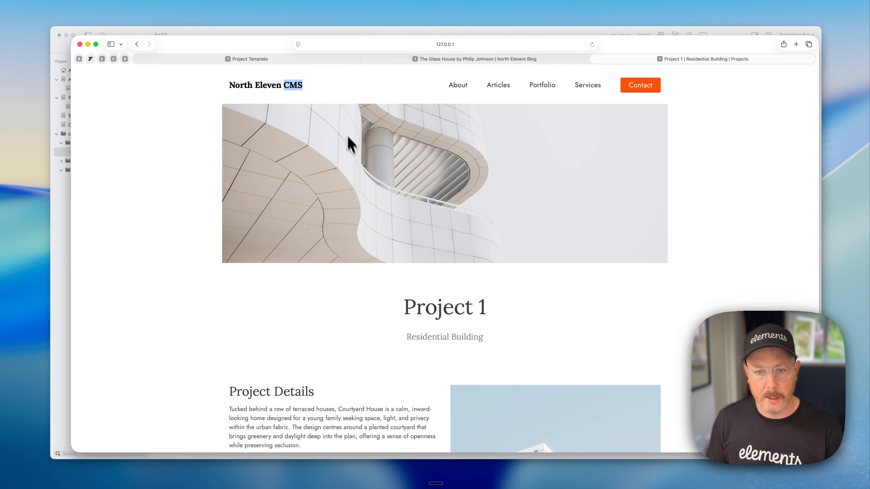
{"action": "key", "text": "super+r"}
- Examine the site name in the Project 1 page's header and footer, and the project heading
{"action": "left_click_drag", "start_coordinate": [241, 100], "coordinate": [310, 84]}
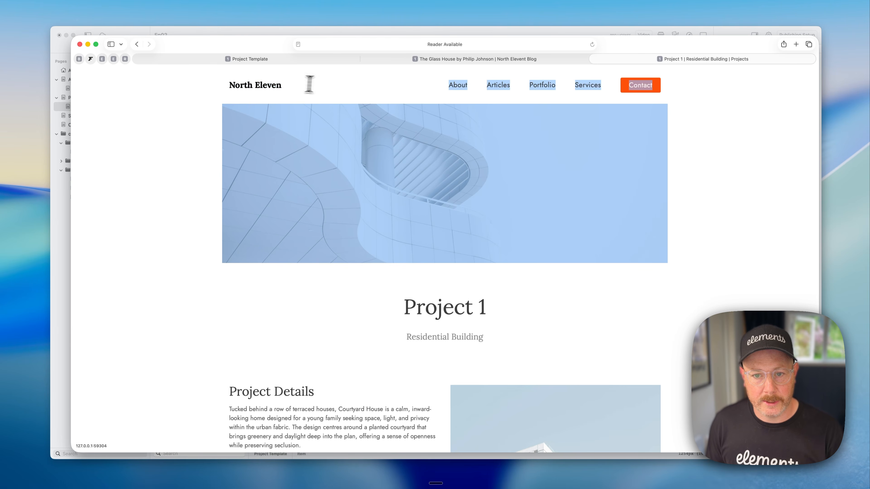
{"action": "scroll", "coordinate": [278, 91], "scroll_direction": "down", "scroll_amount": 15}
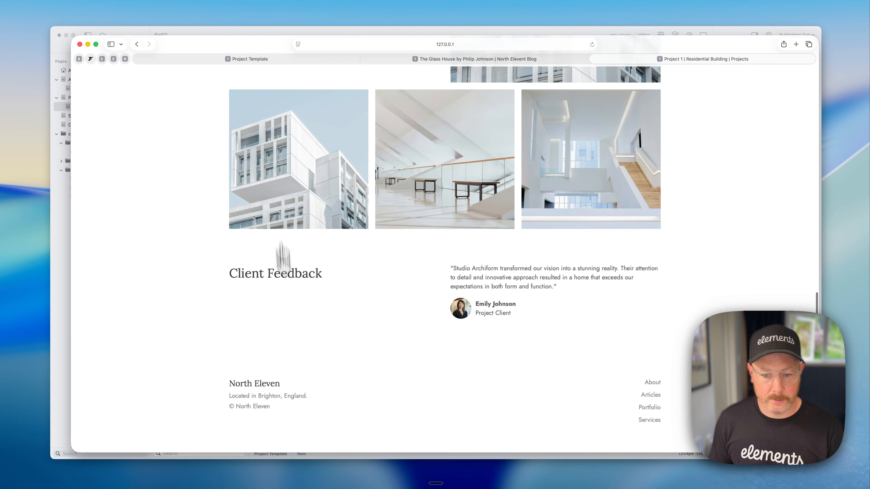
{"action": "scroll", "coordinate": [287, 400], "scroll_direction": "up", "scroll_amount": 15}
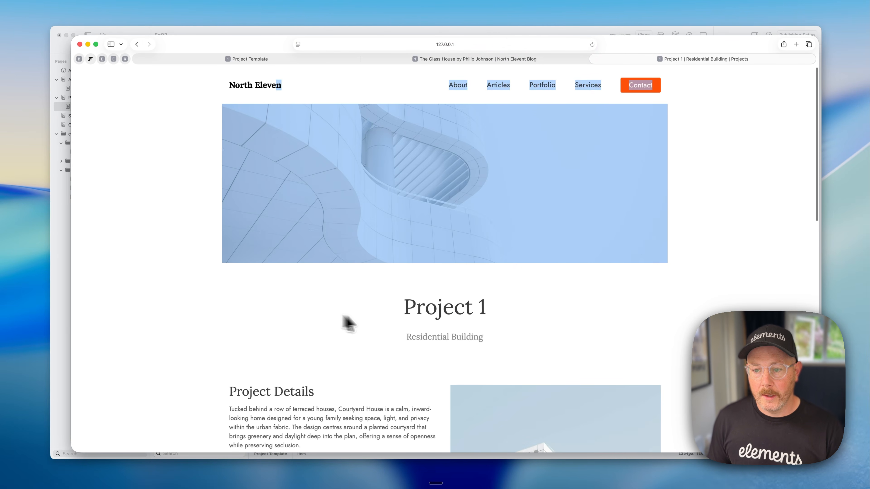
{"action": "triple_click", "coordinate": [398, 321]}
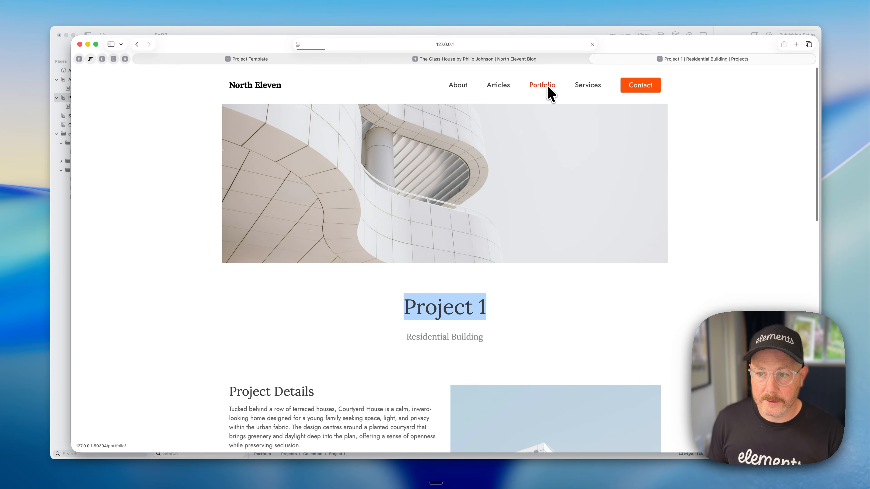